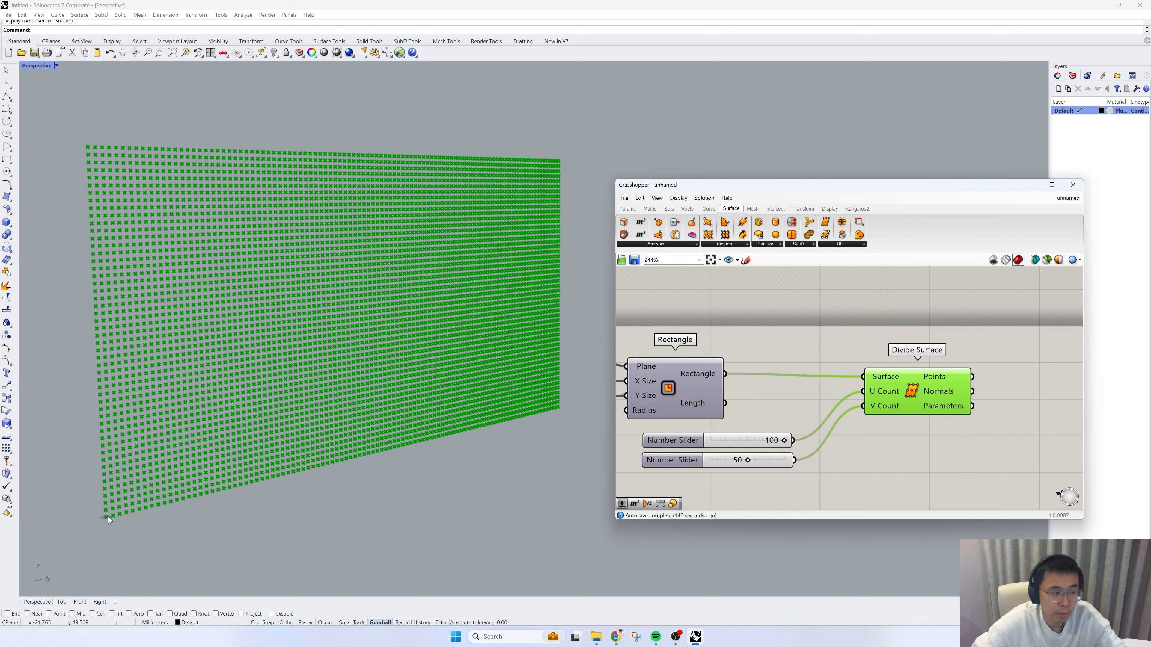
Step: Add a Cull Pattern component after Divide Surface and connect the Points output to its List input
scroll(145, 512, "up", 5)
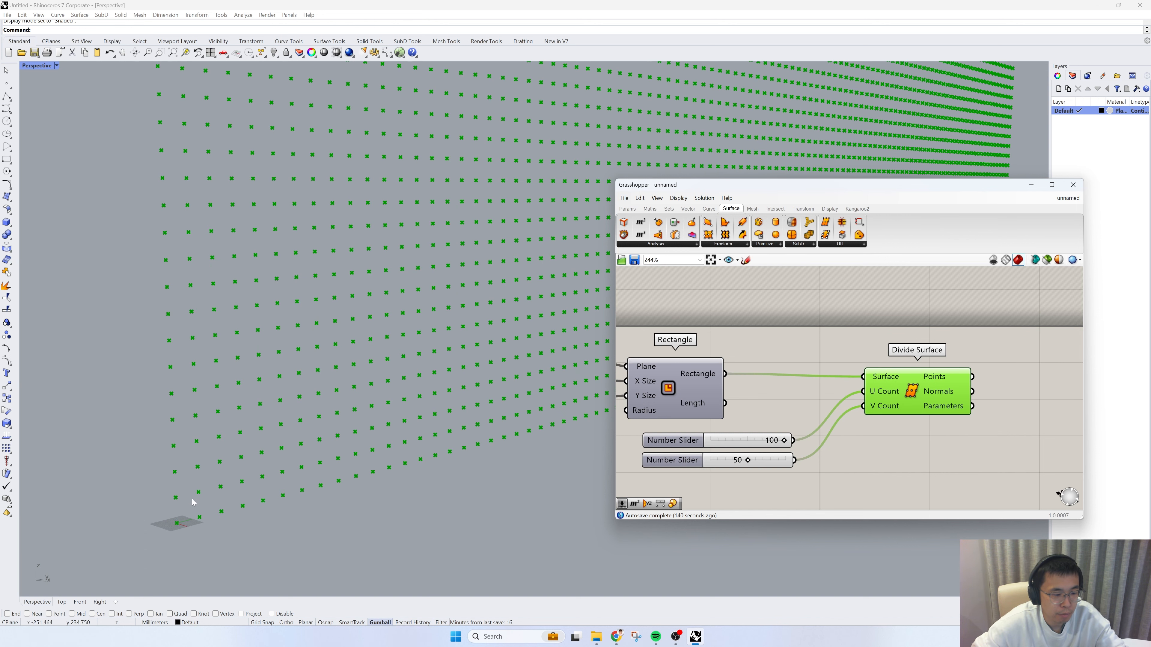
scroll(193, 540, "down", 5)
scroll(193, 539, "up", 10)
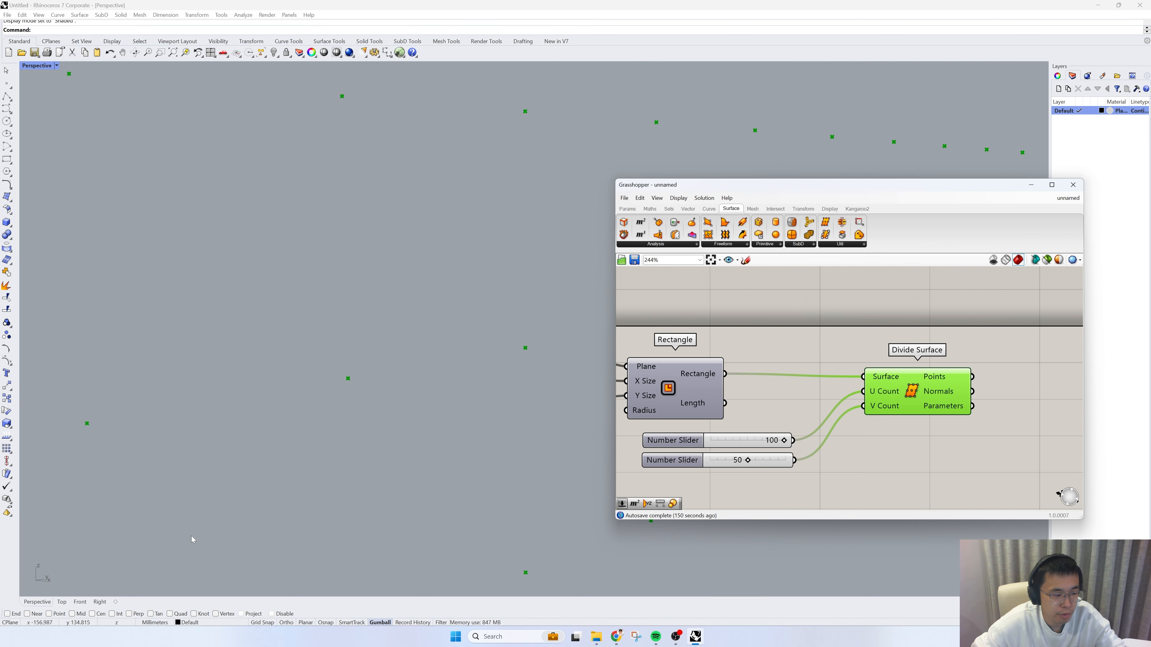
scroll(215, 493, "down", 4)
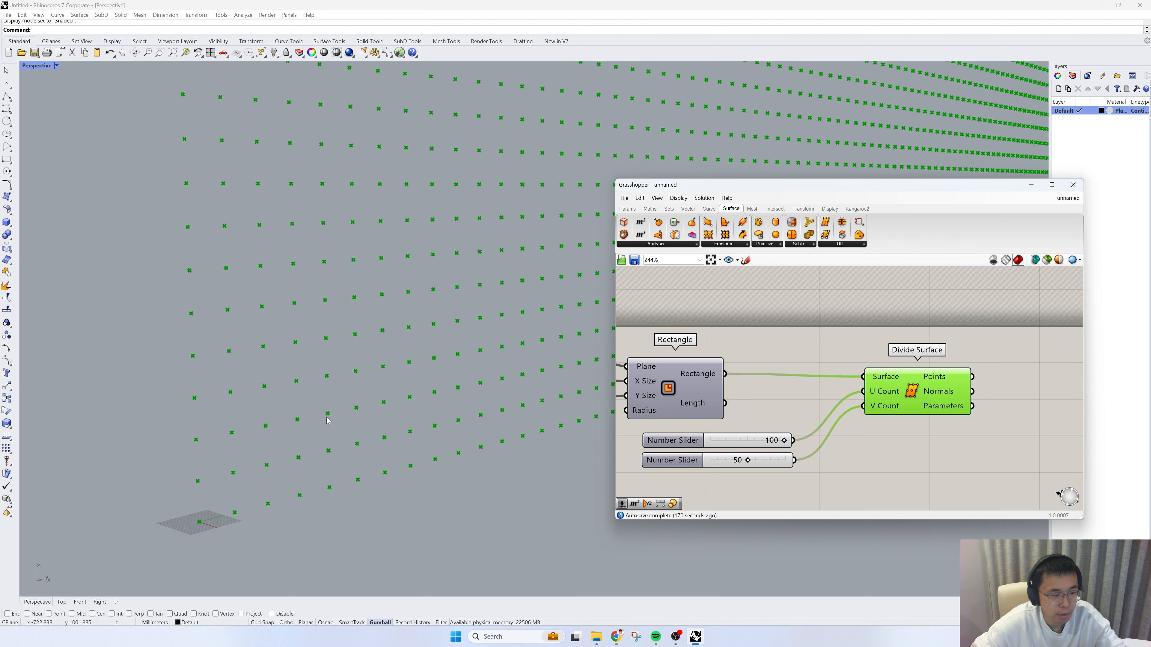
right_click_drag(839, 394, 658, 389)
left_click_drag(726, 391, 726, 388)
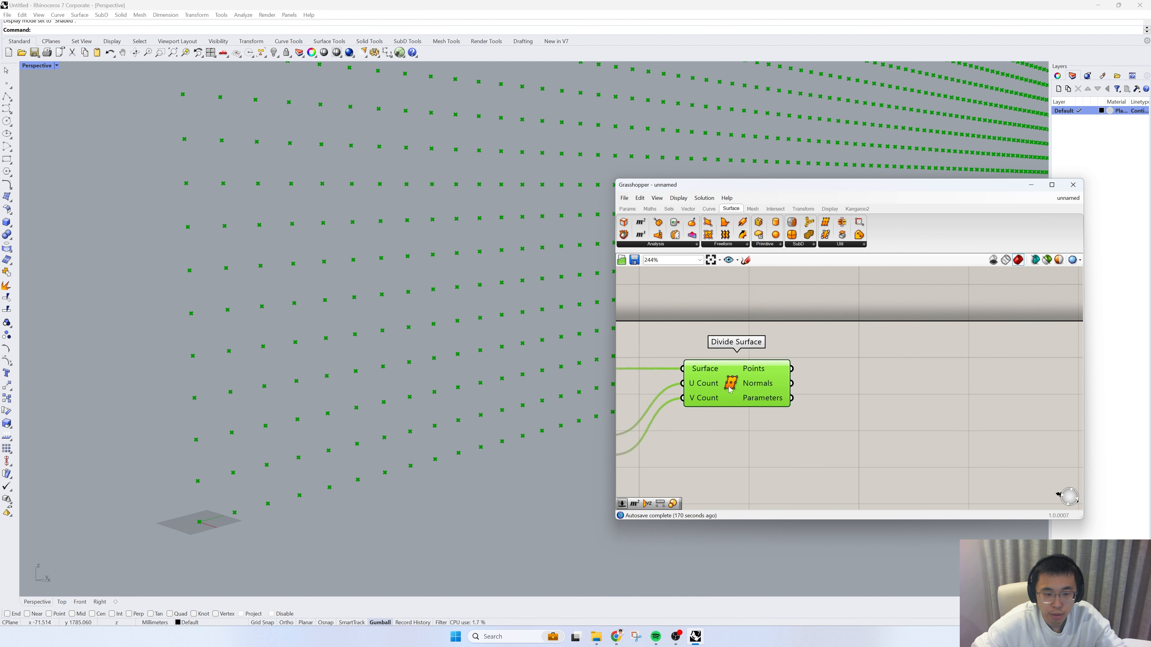
left_click(902, 395)
double_click(903, 398)
type("cull")
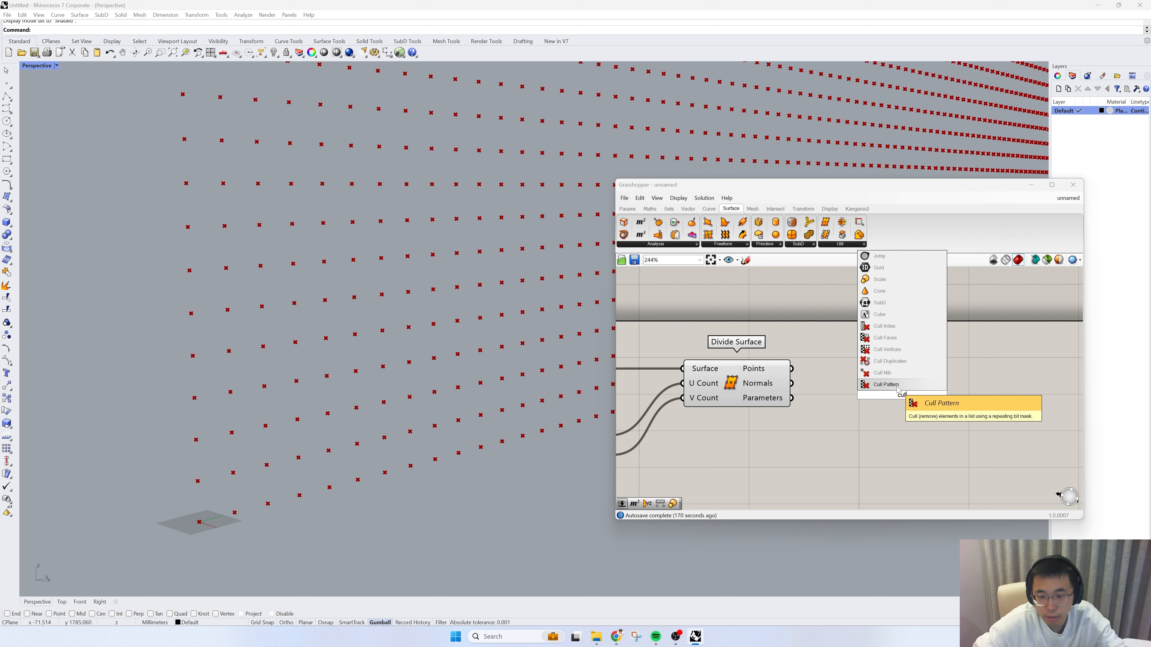
left_click(896, 387)
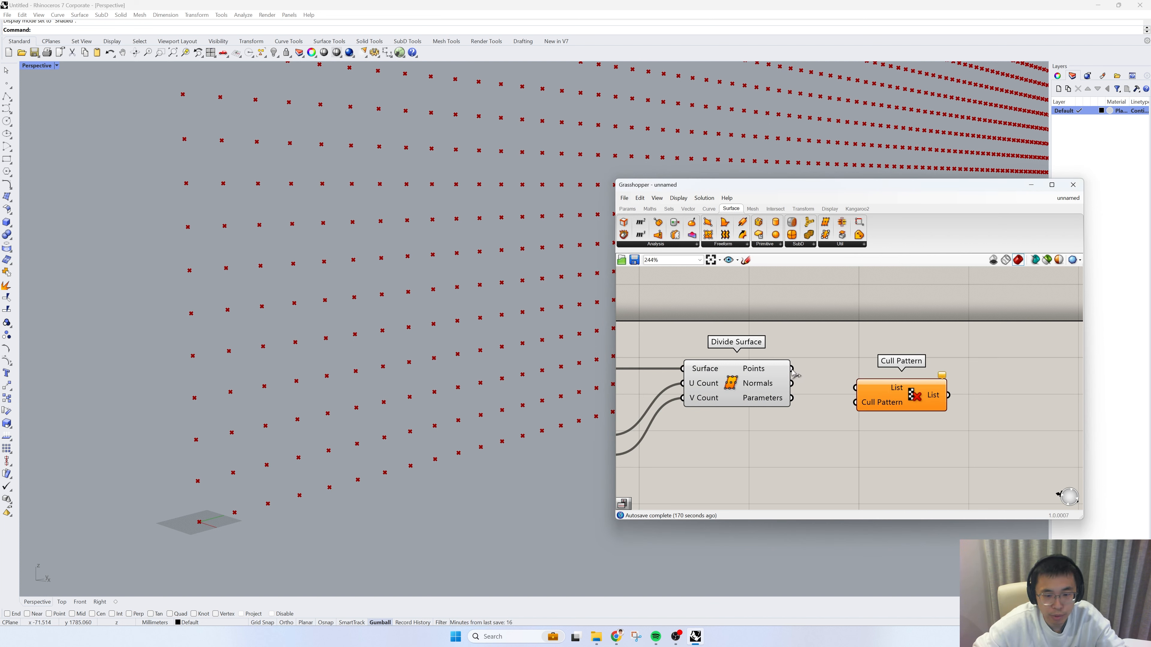
left_click_drag(792, 368, 920, 405)
Step: Set the Cull Pattern component's boolean pattern to False, True and commit it
right_click(920, 405)
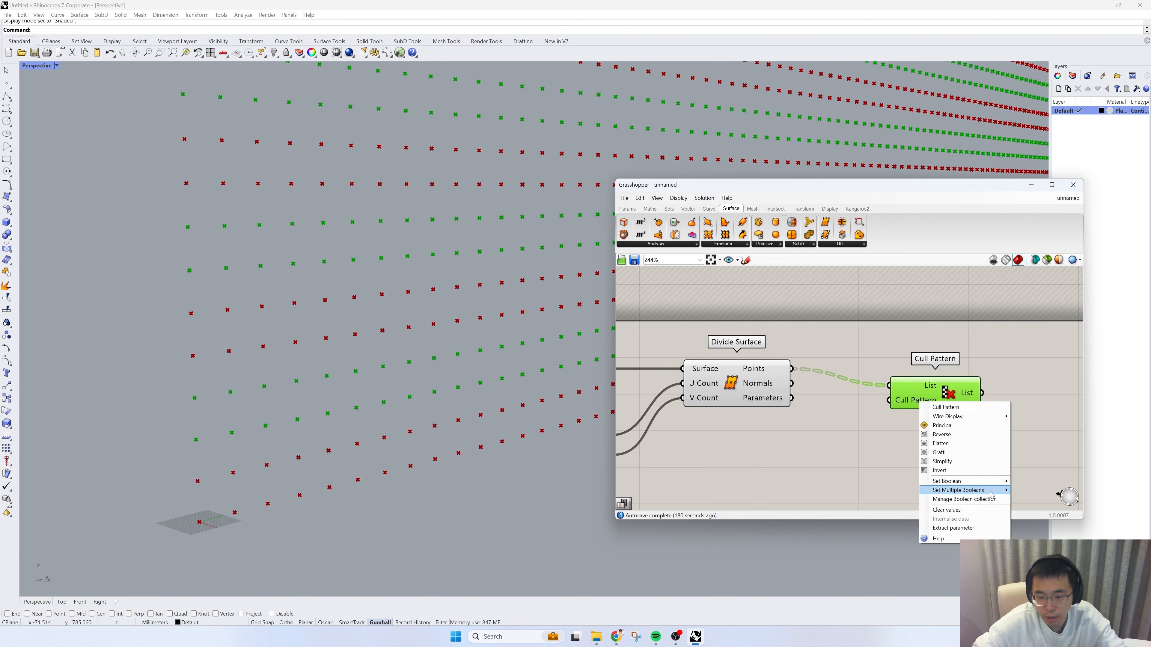
mouse_move(956, 489)
double_click(1032, 481)
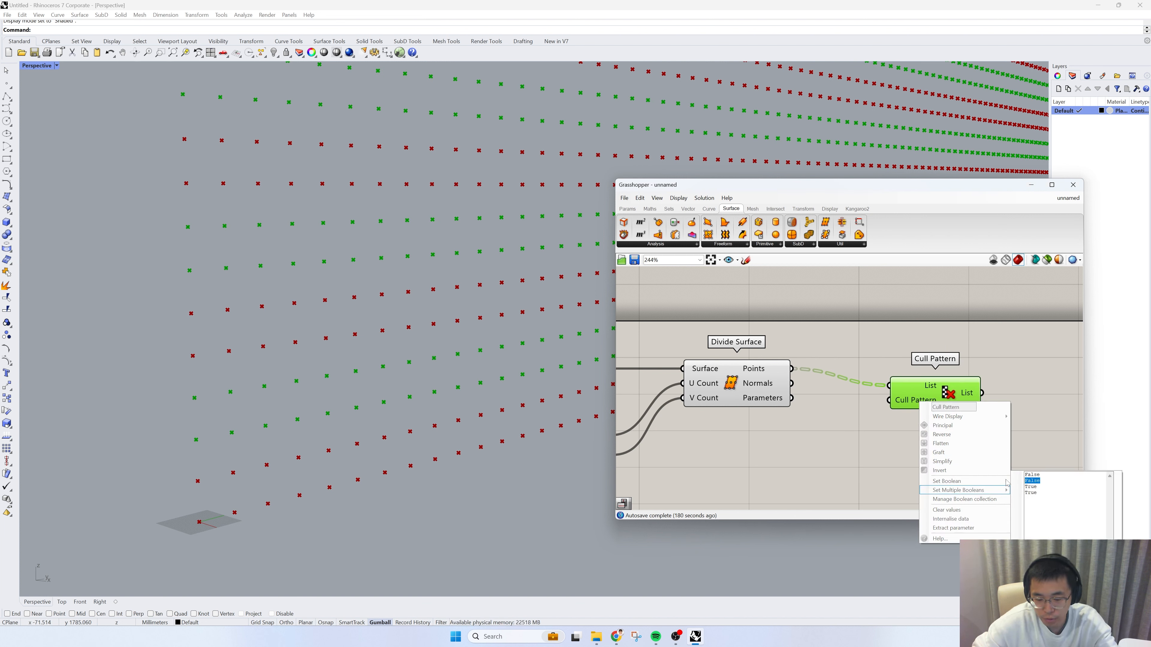
key("BackSpace")
left_click_drag(1038, 487, 1023, 489)
key("BackSpace")
key("BackSpace")
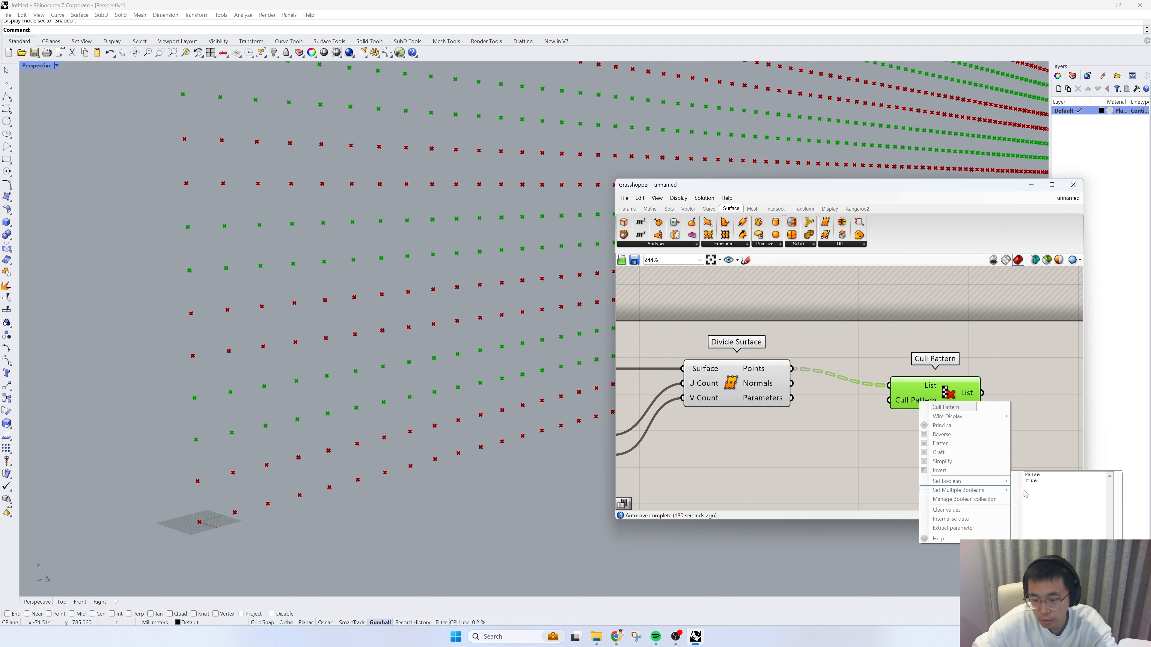
left_click(1046, 568)
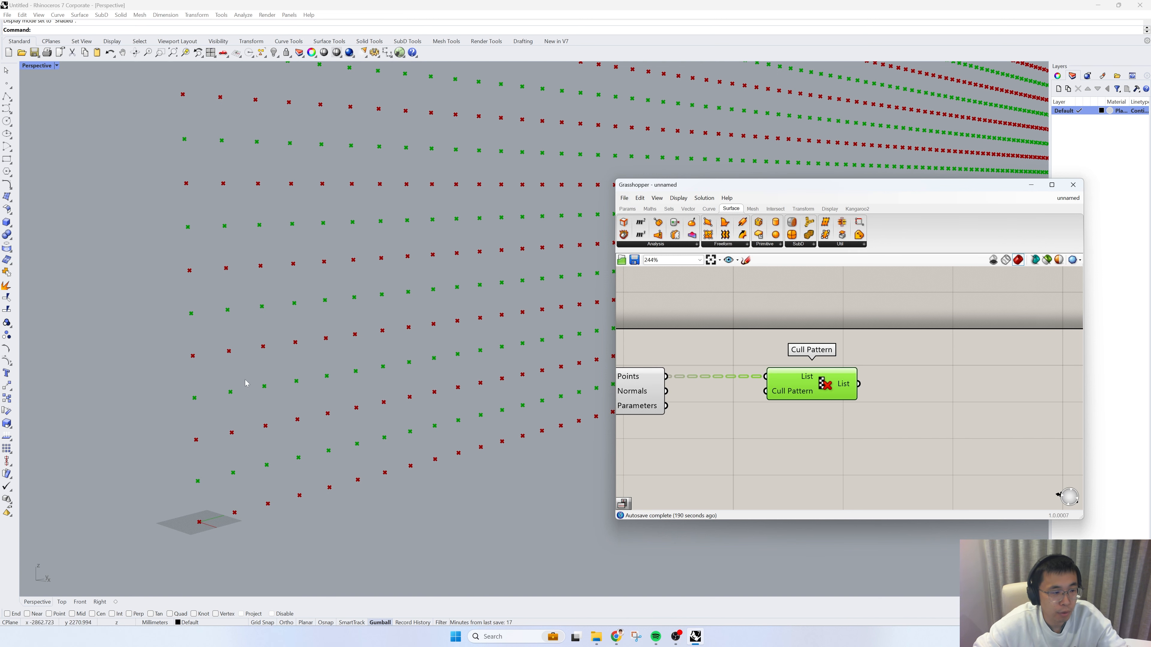
Step: Add a Flip Matrix component and feed it the Cull Pattern's List output
scroll(246, 383, "down", 3)
scroll(919, 408, "up", 1)
left_click(901, 402)
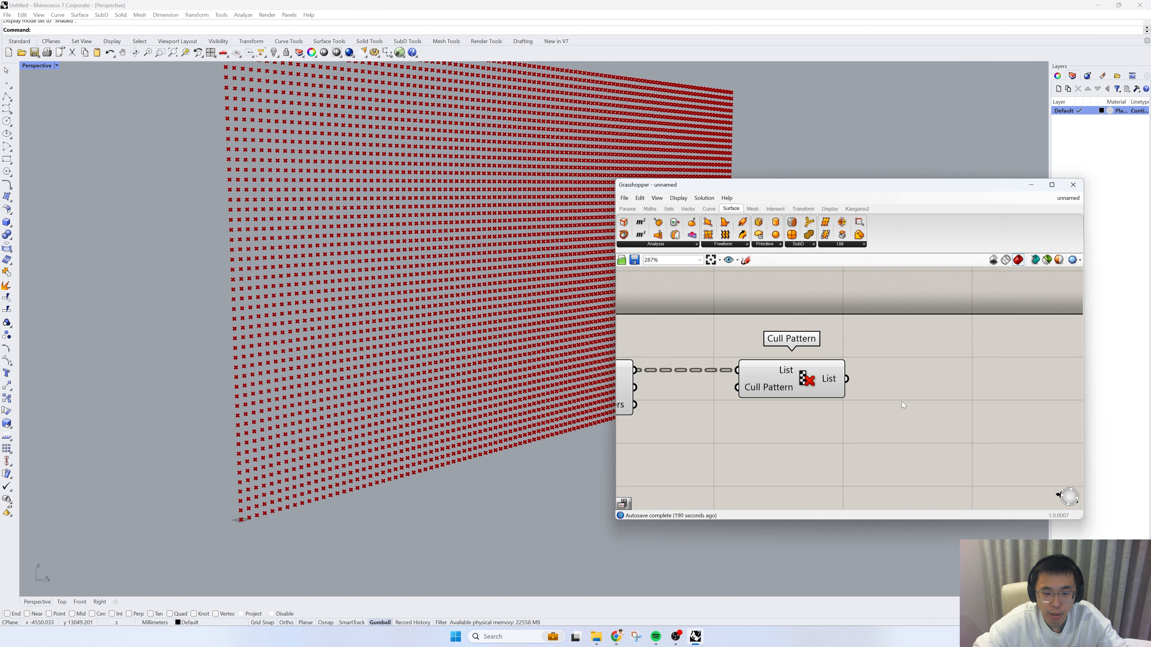
double_click(901, 403)
type("flip")
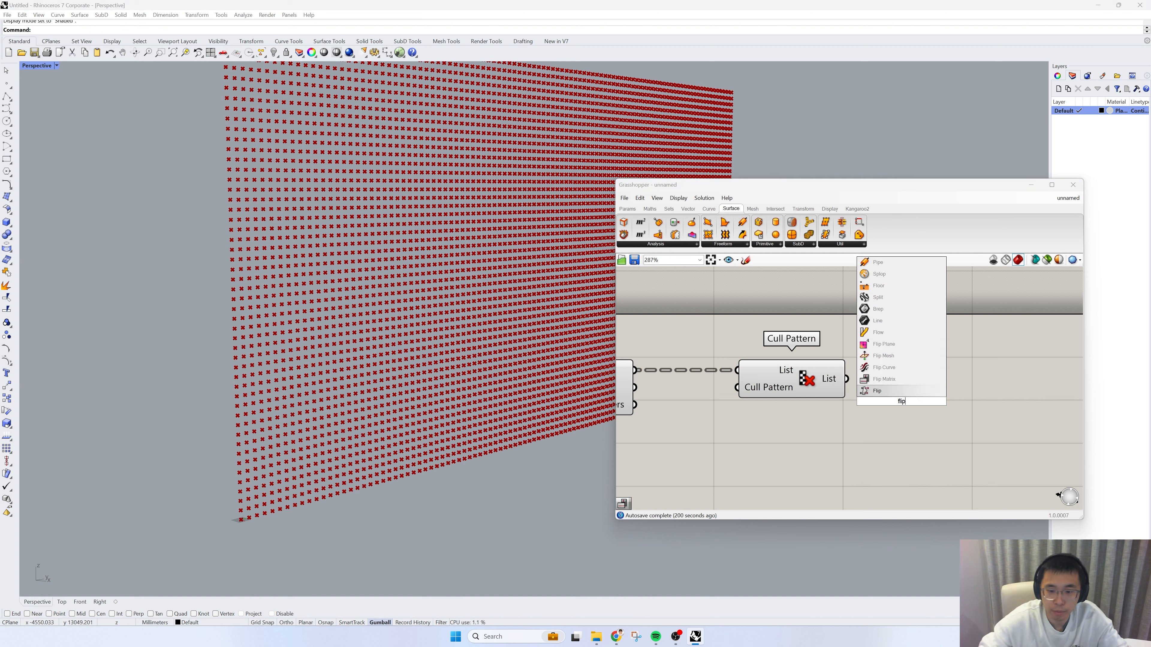
left_click(883, 379)
left_click_drag(846, 379, 894, 388)
Step: Duplicate the Cull Pattern component, place it after Flip Matrix, and connect the flipped data to its List input
left_click(805, 386)
key("ctrl+c")
key("ctrl+v")
left_click_drag(803, 394, 1018, 418)
right_click_drag(1005, 421, 814, 458)
left_click_drag(836, 450, 870, 425)
left_click_drag(767, 416, 812, 417)
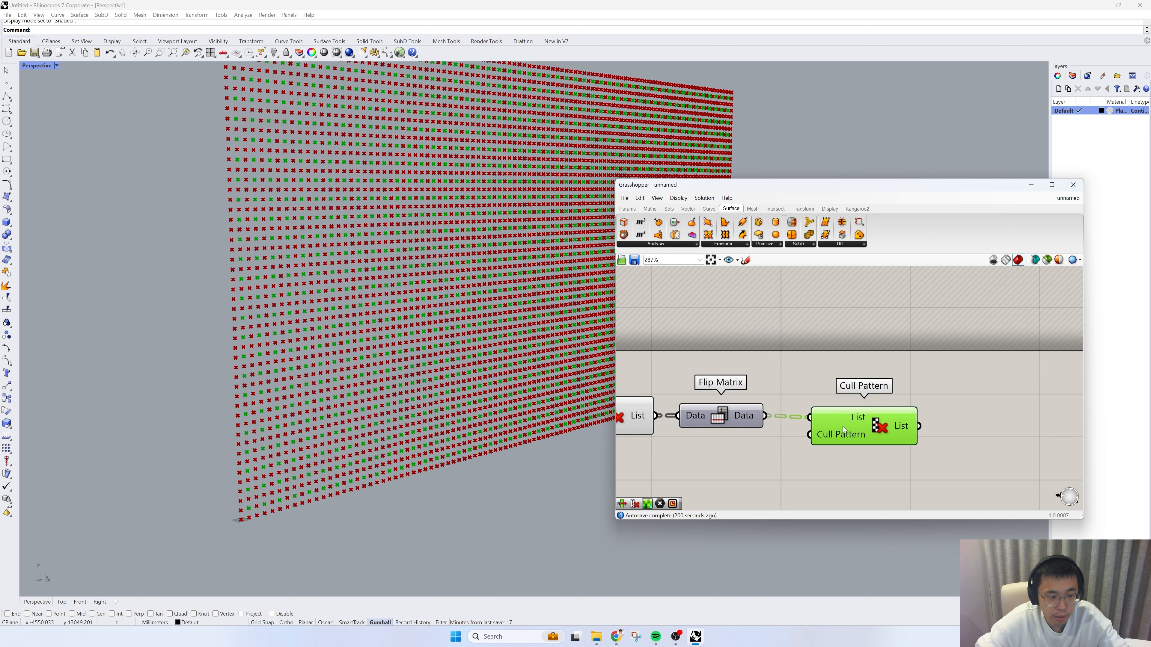
left_click_drag(905, 427, 894, 427)
Step: Turn off the preview of the first Cull Pattern and the Flip Matrix
scroll(894, 426, "down", 3)
left_click_drag(825, 451, 700, 383)
middle_click(712, 336)
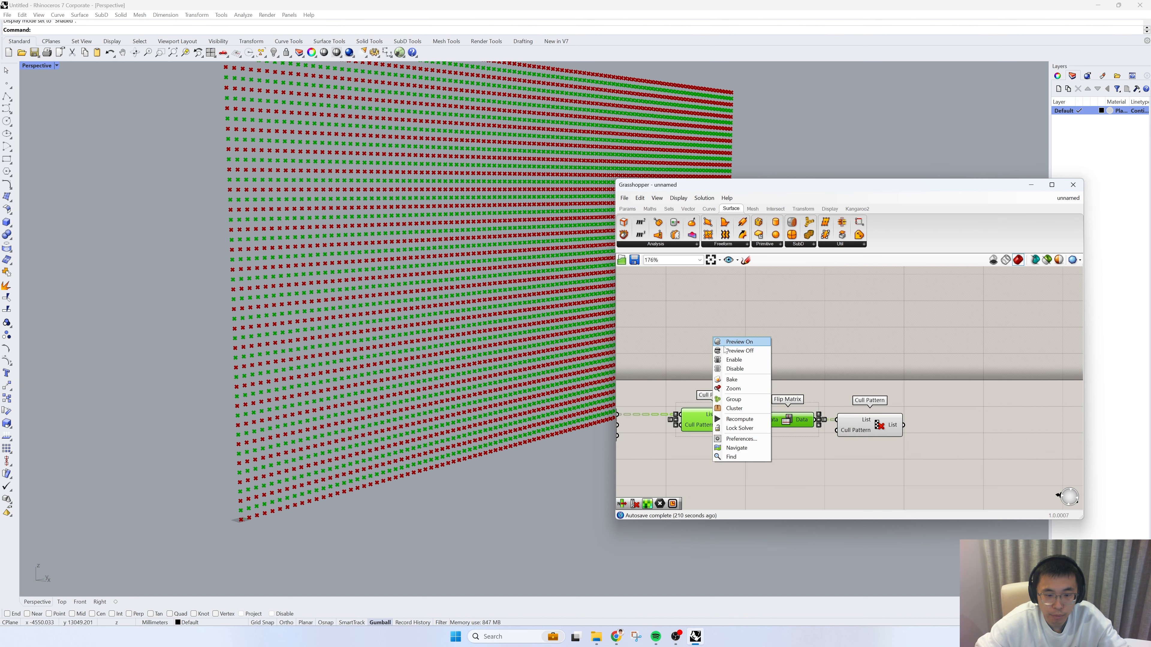
left_click(727, 351)
scroll(925, 444, "down", 3)
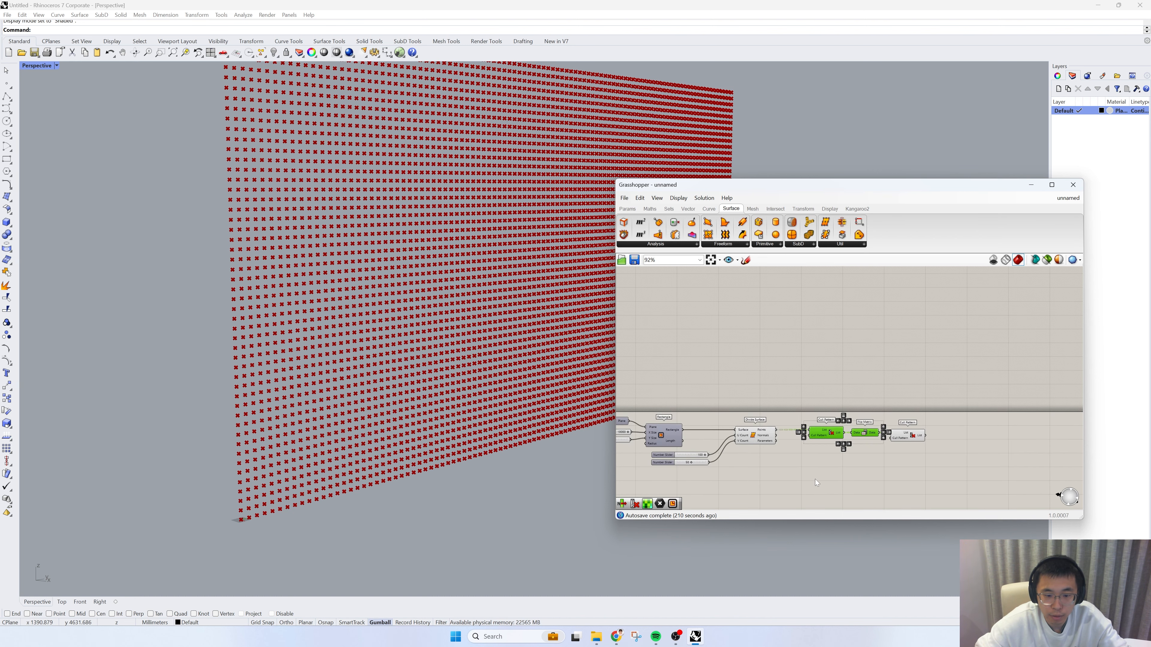
Step: Toggle the Divide Surface preview off and back on
left_click_drag(814, 480, 641, 411)
middle_click(676, 353)
left_click(701, 366)
scroll(895, 450, "up", 3)
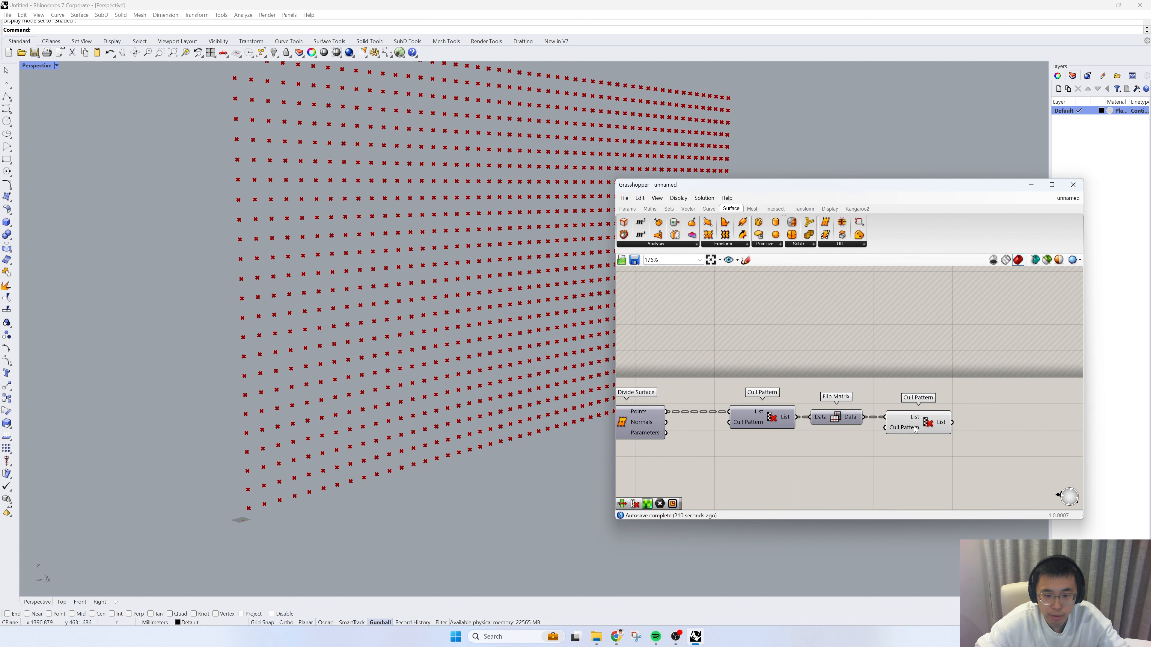
left_click(917, 425)
left_click(689, 426)
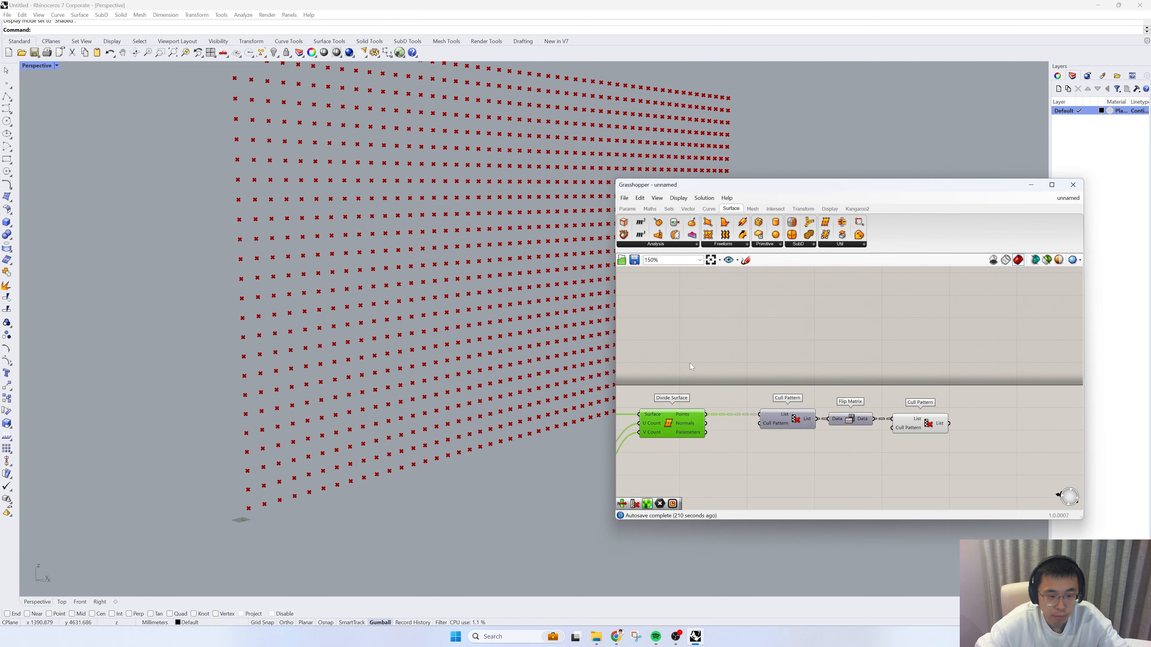
Step: Examine which points of the full grid the second Cull Pattern keeps, near the rectangle's lower corner
left_click_drag(973, 465, 889, 401)
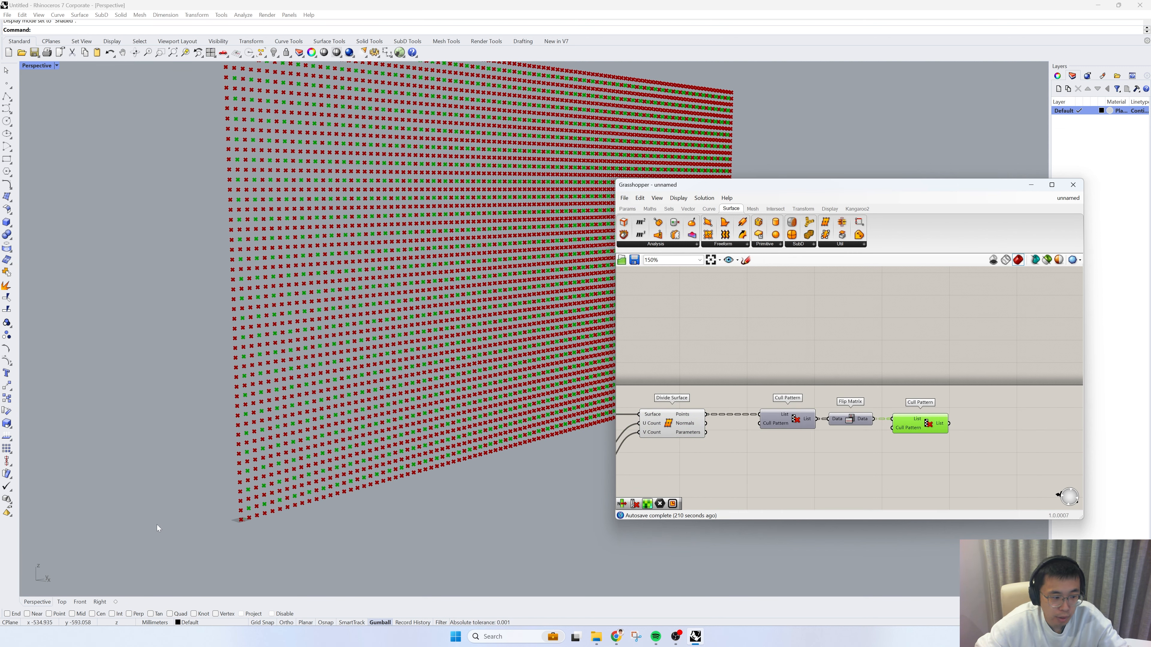
scroll(424, 503, "up", 5)
right_click_drag(424, 504, 308, 482)
scroll(350, 471, "up", 3)
scroll(351, 470, "down", 3)
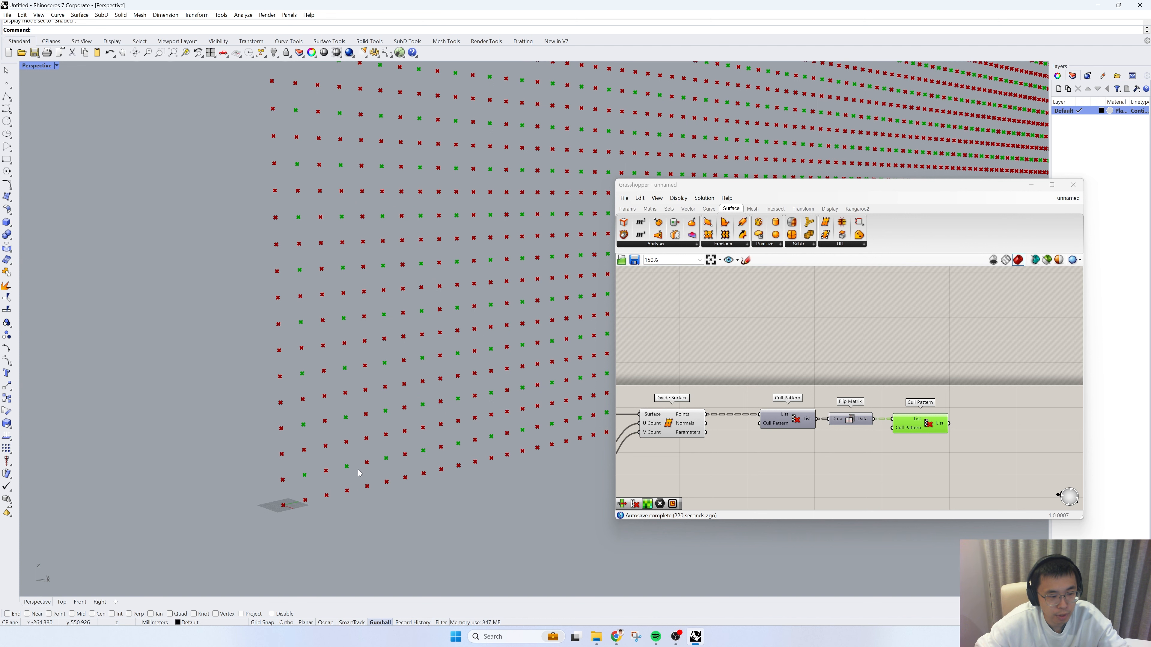
scroll(368, 503, "up", 5)
scroll(261, 503, "down", 3)
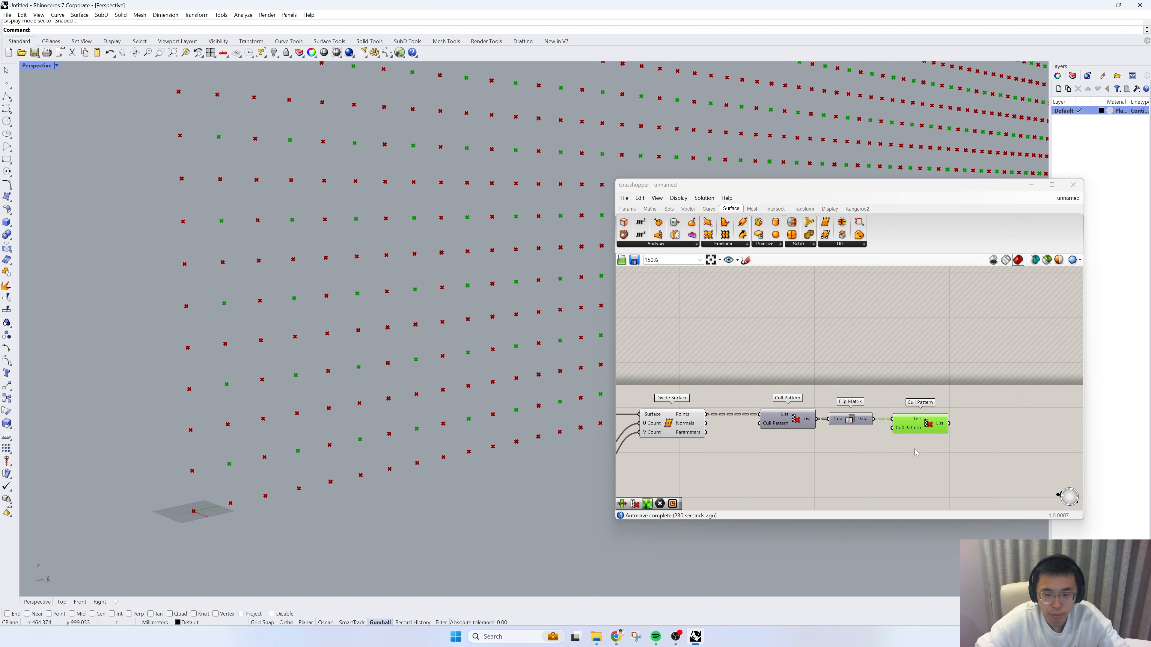
Step: Duplicate the first Cull Pattern below the original, fed by the Divide Surface points
left_click(937, 454)
left_click_drag(937, 454, 743, 393)
left_click(792, 424)
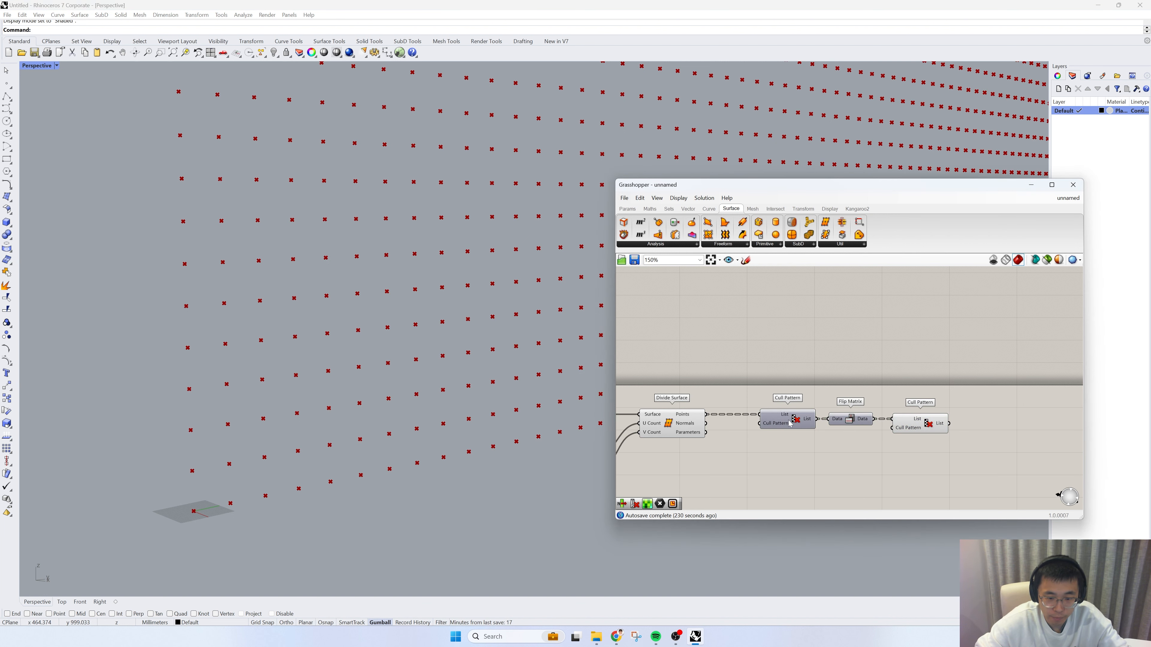
left_click_drag(793, 426, 787, 463, "alt")
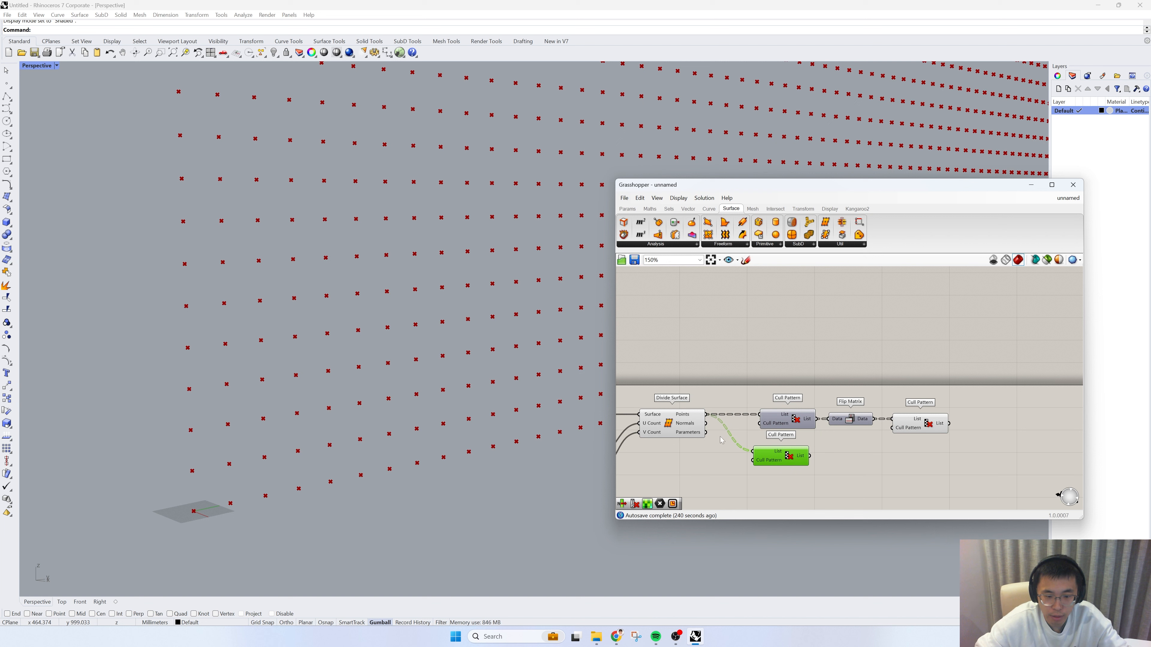
Step: Set the lower Cull Pattern's booleans to True, False and commit the change
right_click(763, 462)
mouse_move(846, 549)
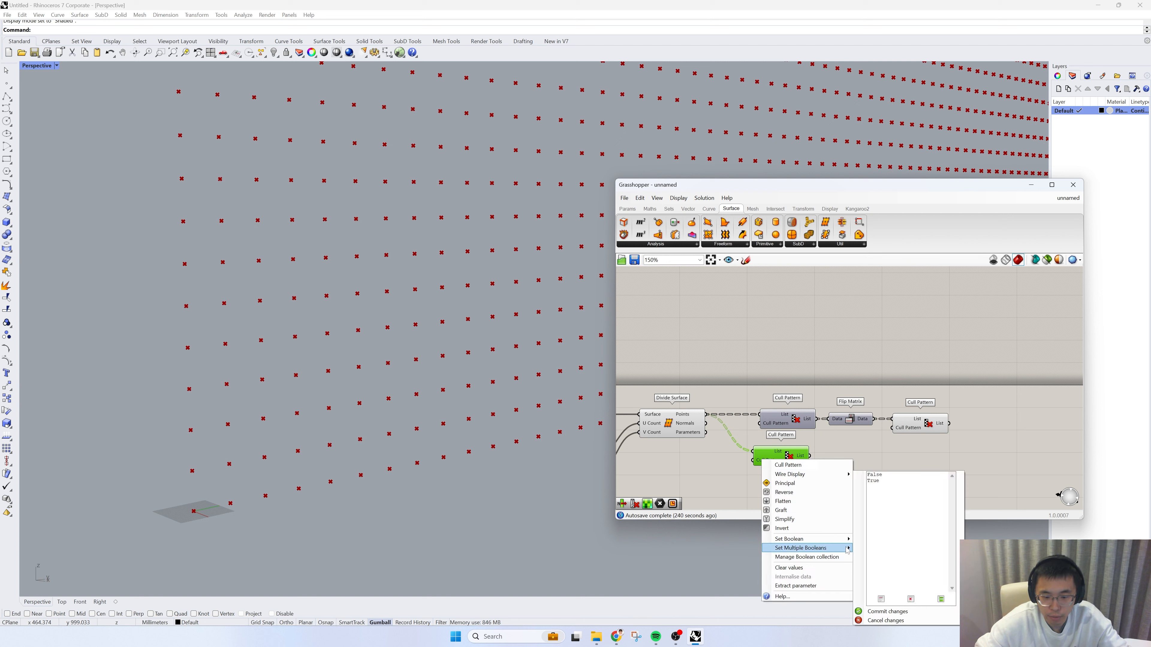
double_click(875, 475)
key("BackSpace")
left_click(880, 481)
key("Return")
type("False")
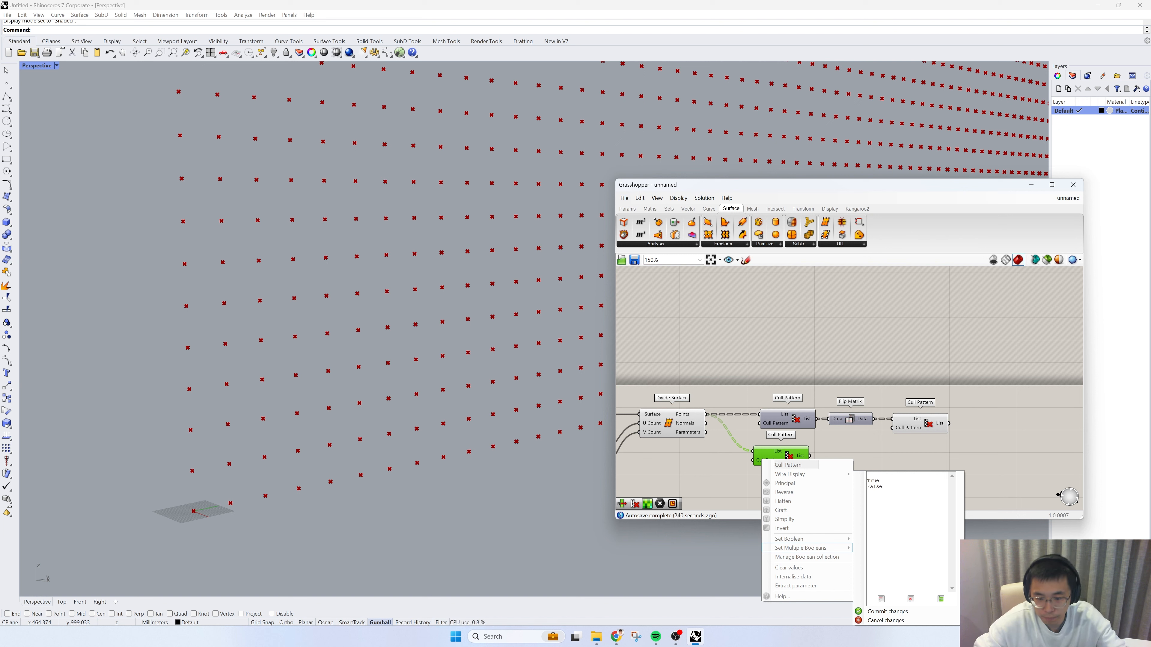
key("Delete")
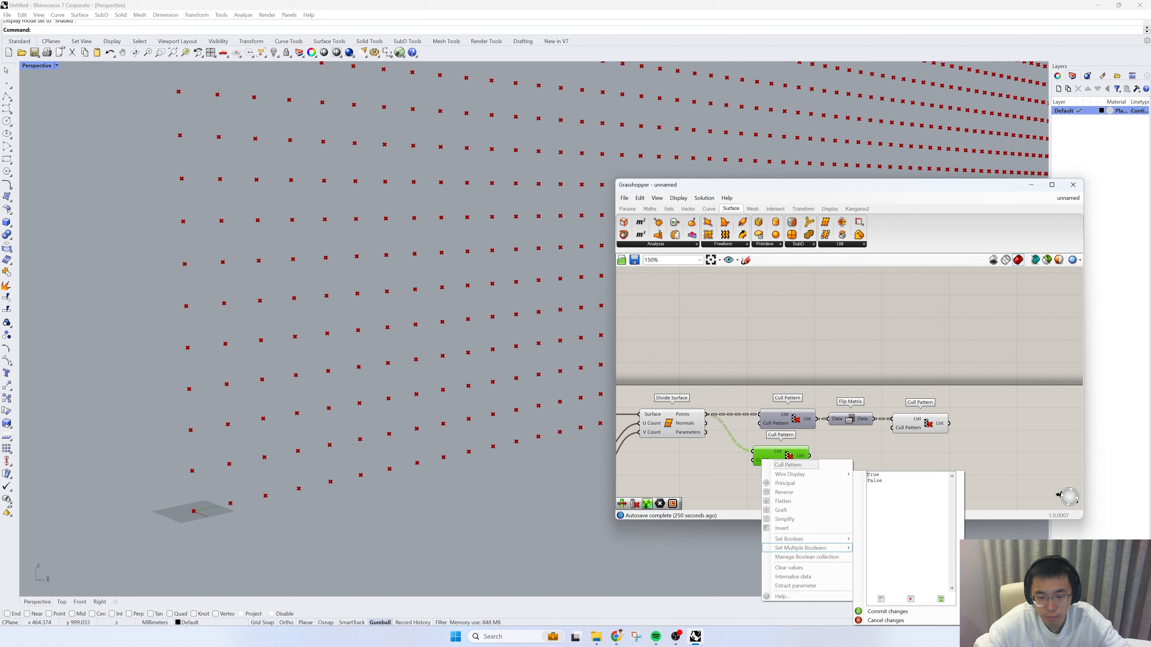
left_click(886, 612)
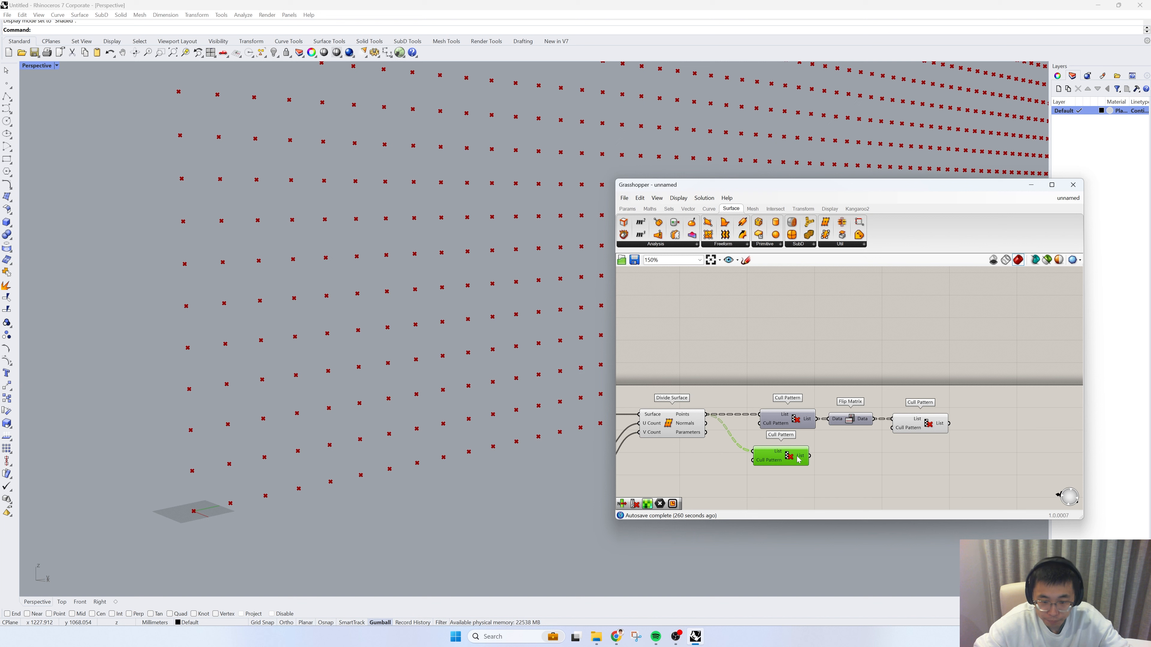
Step: Extend the lower branch with copies of Flip Matrix and Cull Pattern, and turn on the final Cull Pattern's preview
mouse_move(854, 450)
left_mouse_down()
mouse_move(831, 411)
mouse_move(848, 447)
mouse_move(792, 461)
mouse_move(911, 451)
left_mouse_up()
left_click(785, 456)
right_click(917, 454)
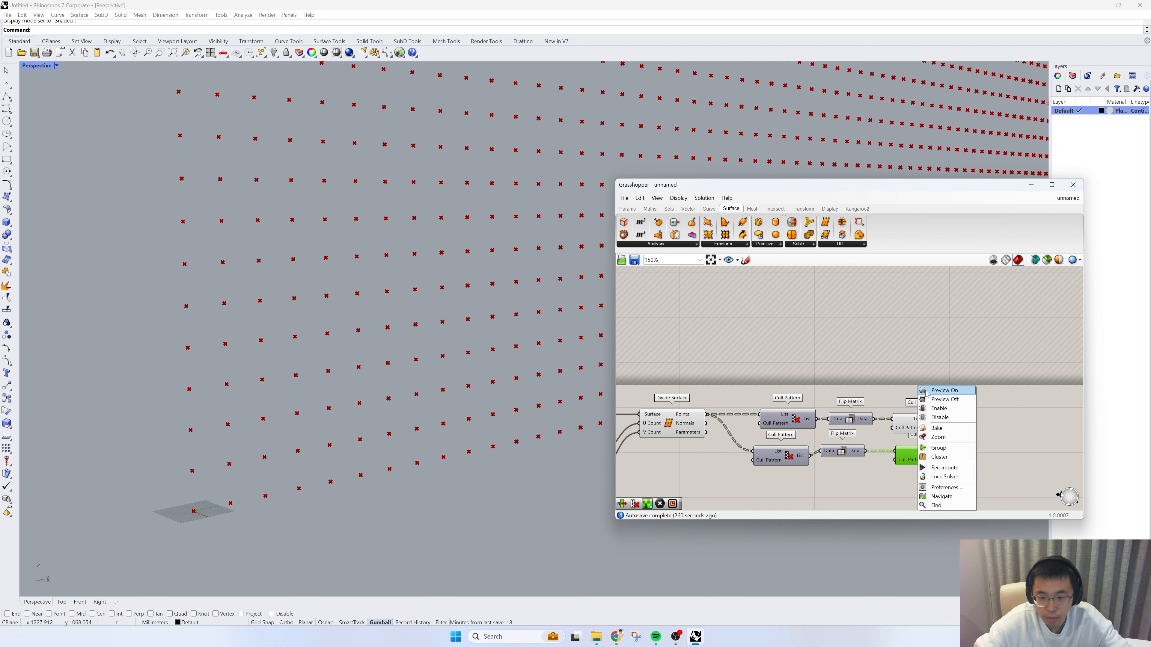
left_click(937, 403)
left_click(916, 480)
left_click(914, 461)
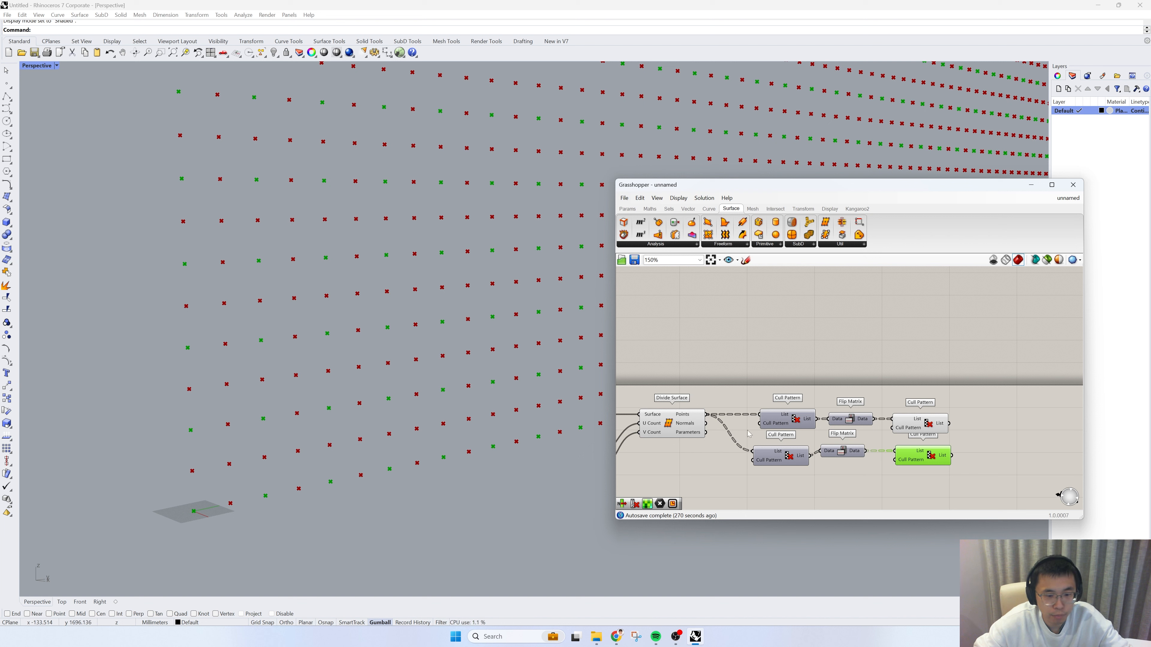
Step: Compare both branches' culled points and merge the two final Cull Pattern List outputs into a new Point component
left_click(671, 424, "shift")
left_click(816, 381)
left_click_drag(962, 458, 910, 400)
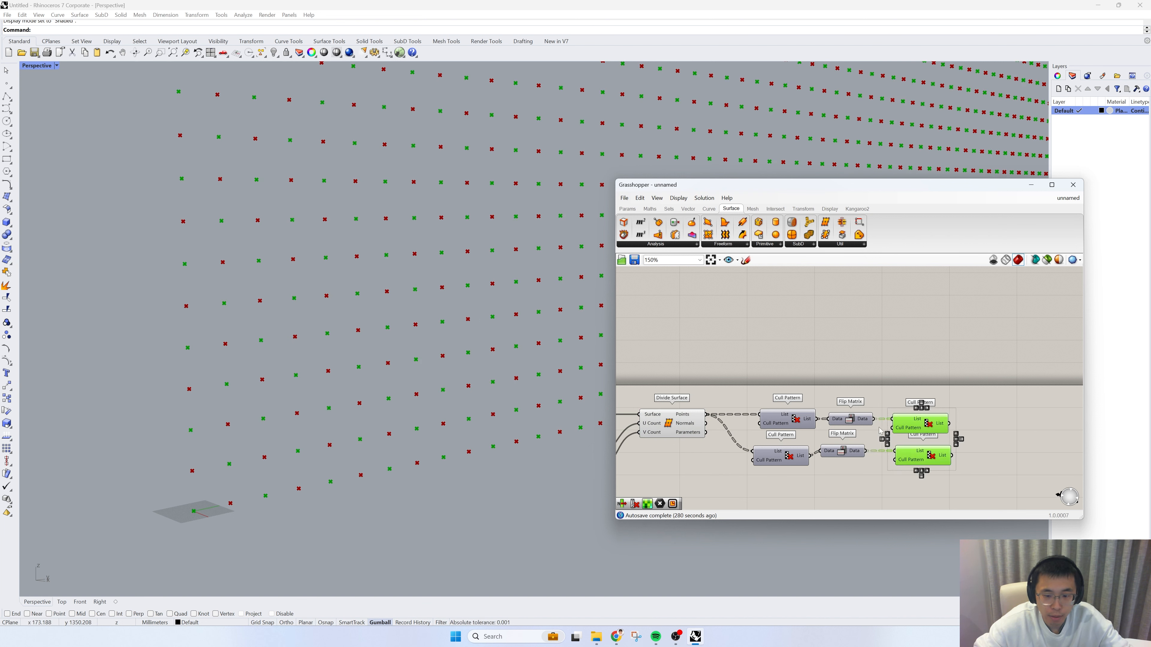
right_click_drag(980, 422, 837, 402)
double_click(891, 429)
type("point")
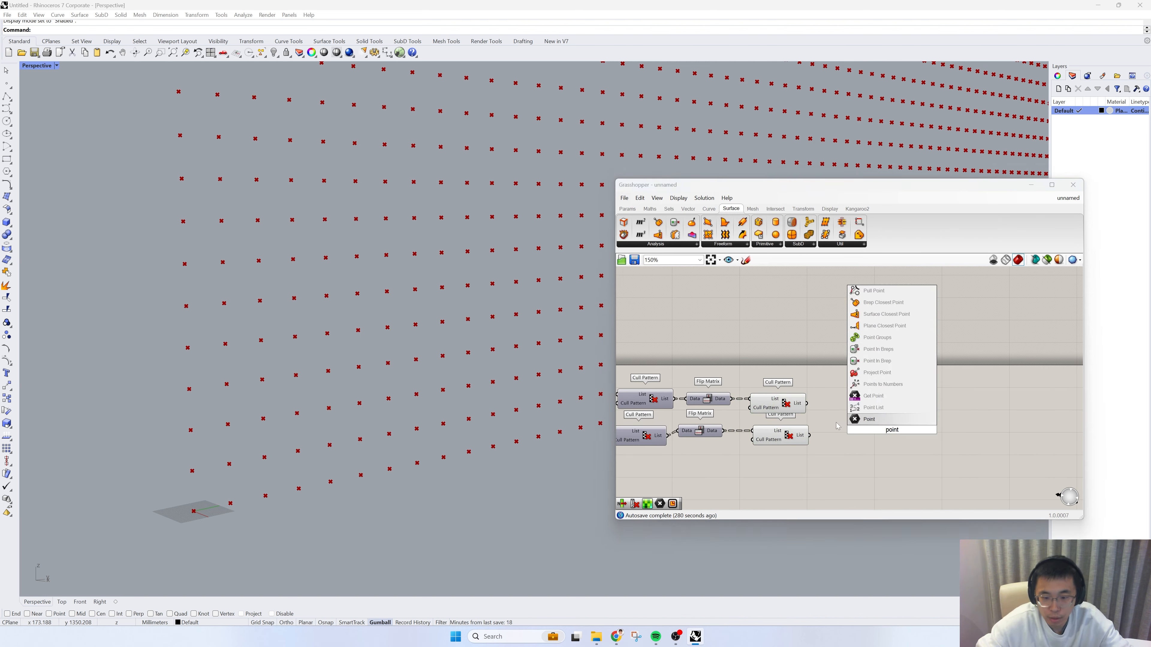
key("Return")
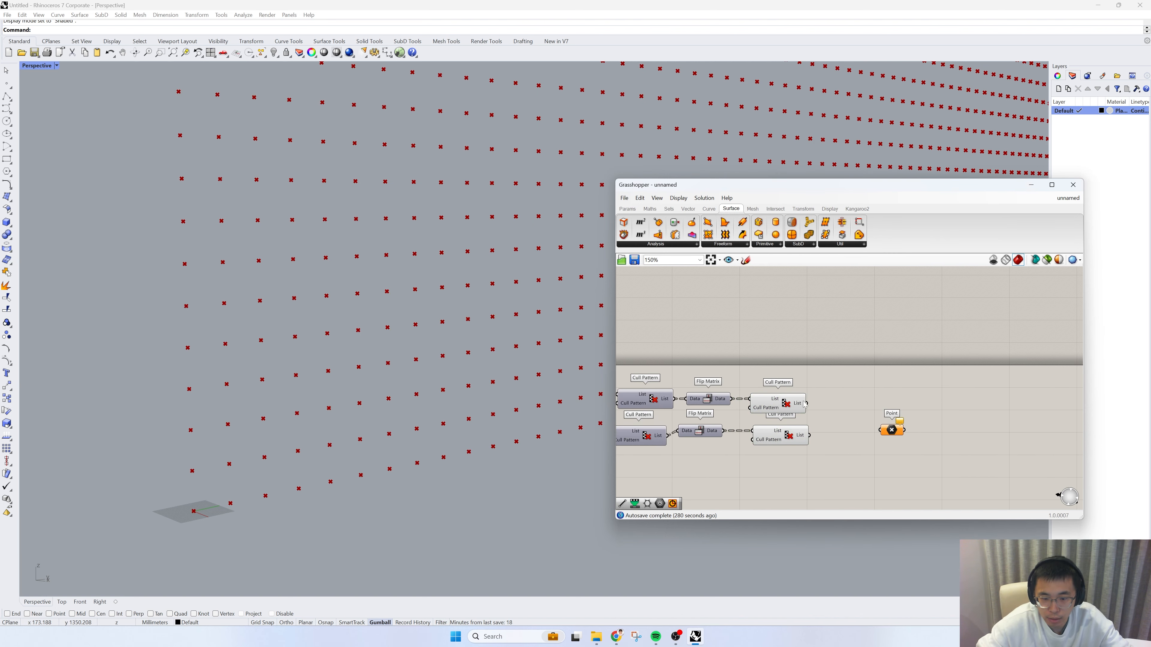
left_click_drag(806, 403, 881, 430)
left_click_drag(810, 435, 881, 430, "shift")
Step: Turn off the previews of both final Cull Patterns and flatten the Point component
left_click_drag(832, 457, 754, 363)
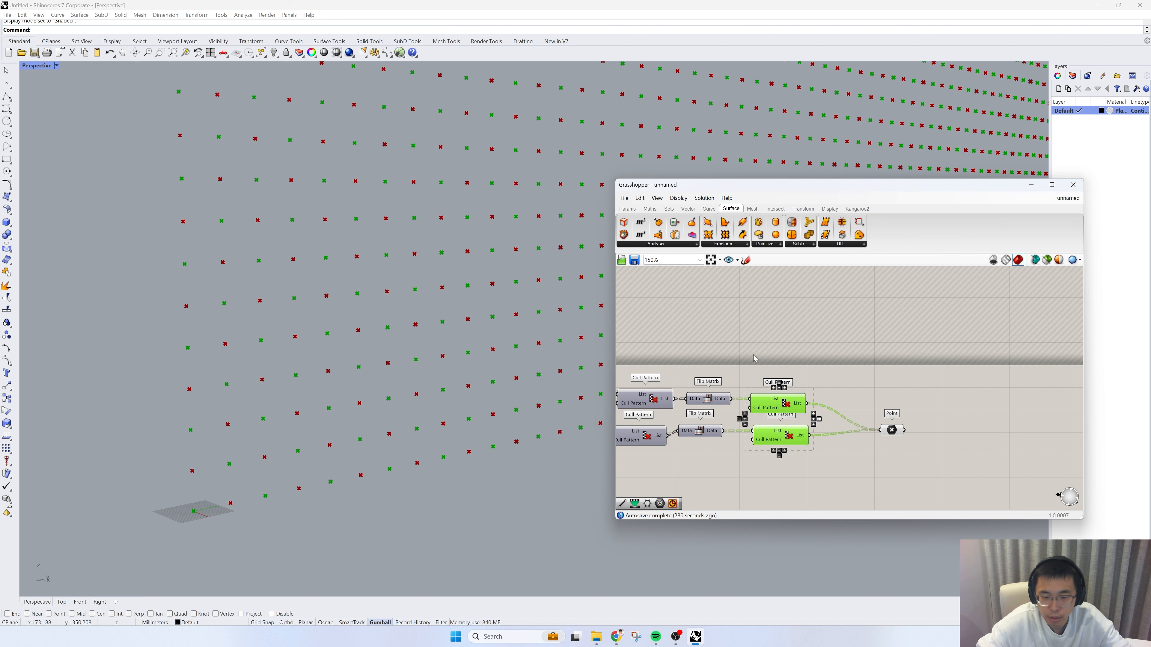
right_click(763, 322)
left_click(783, 335)
right_click(891, 430)
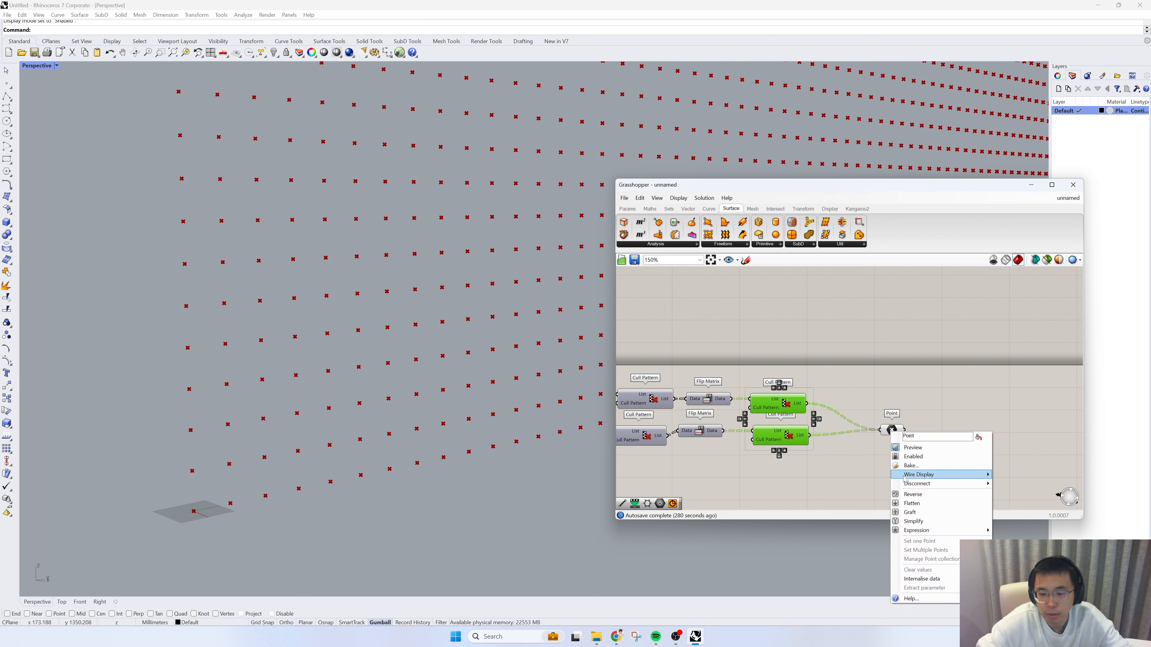
left_click(911, 503)
Step: Turn off the Divide Surface preview so only the merged points are displayed, and check the staggered grid
left_click_drag(891, 430, 854, 367)
left_click(866, 390)
scroll(1029, 454, "down", 3)
left_click_drag(877, 457, 768, 394)
right_click(749, 364)
left_click(777, 377)
left_click(777, 368)
scroll(223, 491, "down", 15)
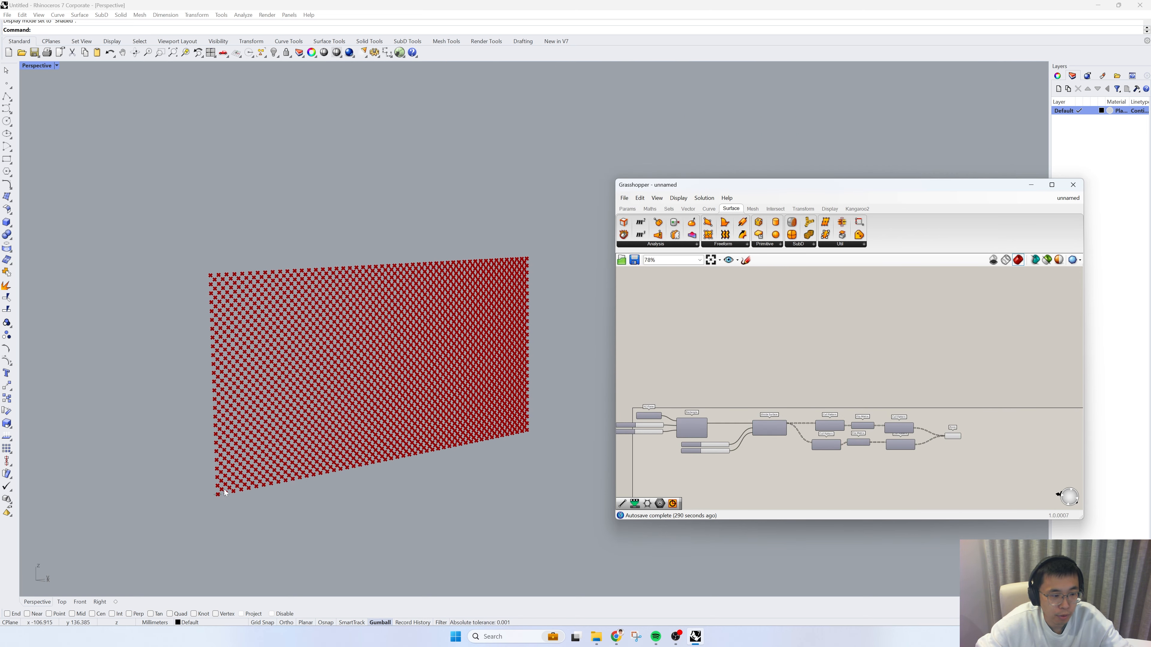
scroll(229, 422, "up", 5)
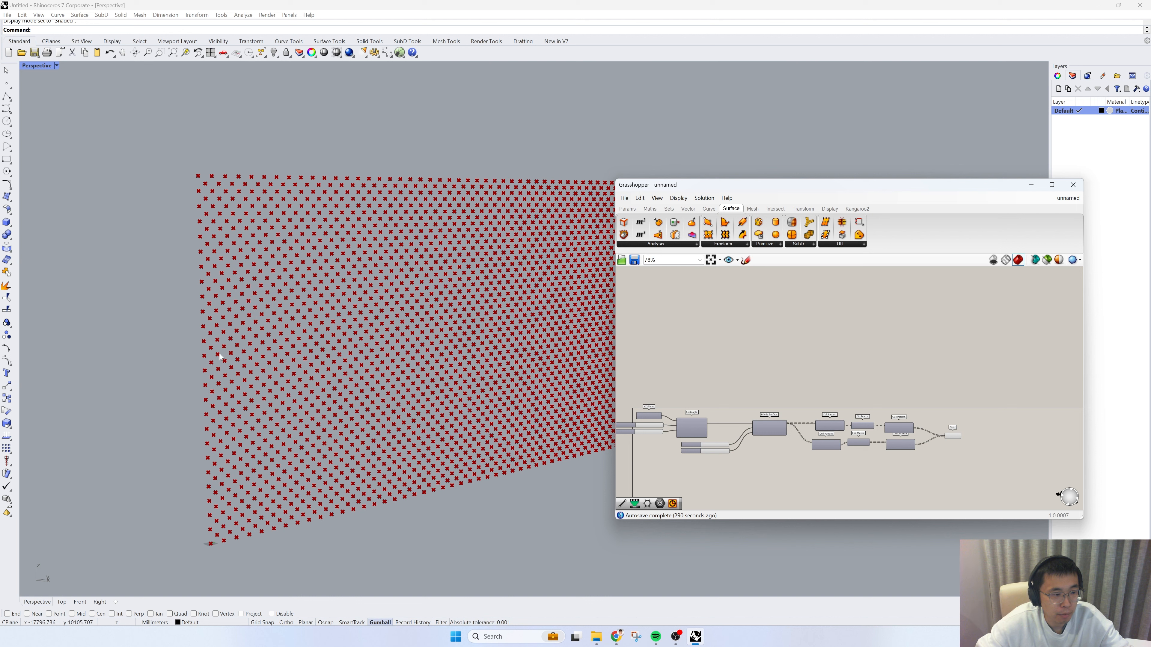
Step: Add a Circle component (defined by base plane and radius) beside the merged Point component
scroll(890, 432, "up", 4)
left_click(845, 405)
left_click_drag(845, 405, 838, 400)
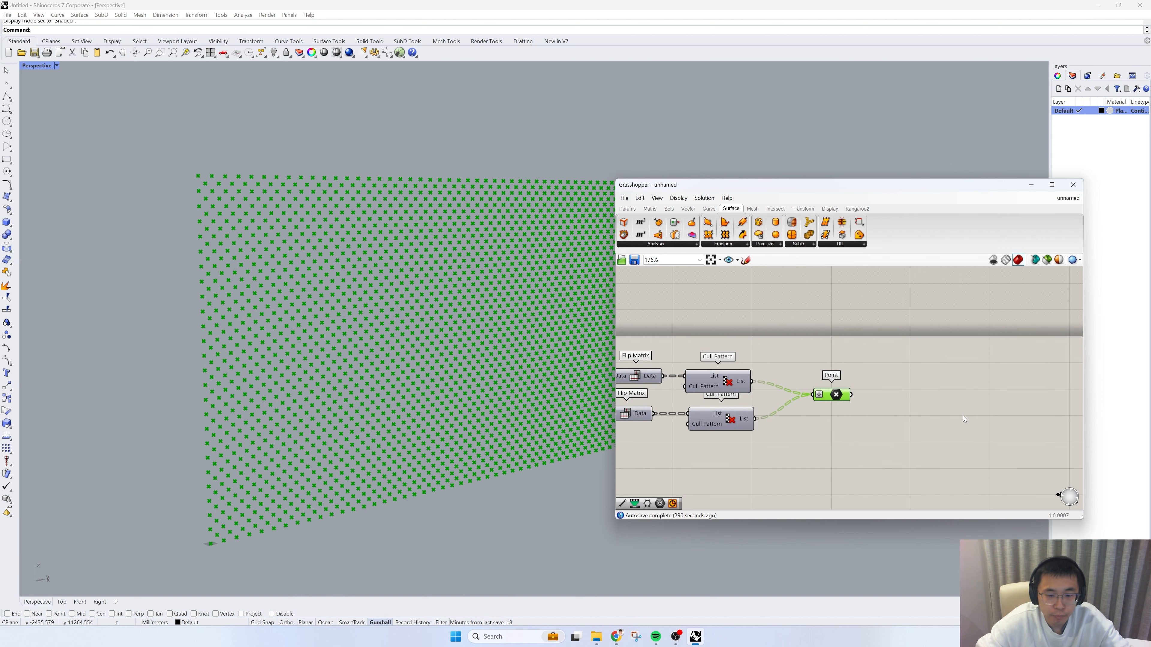
double_click(962, 408)
type("circle")
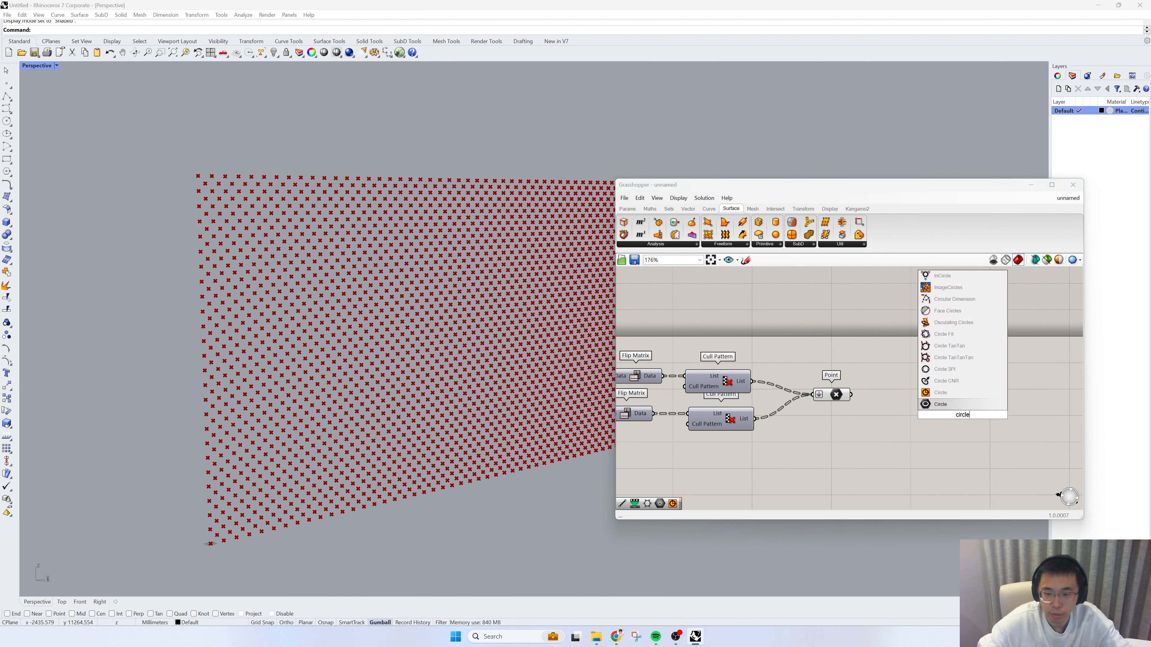
left_click(938, 393)
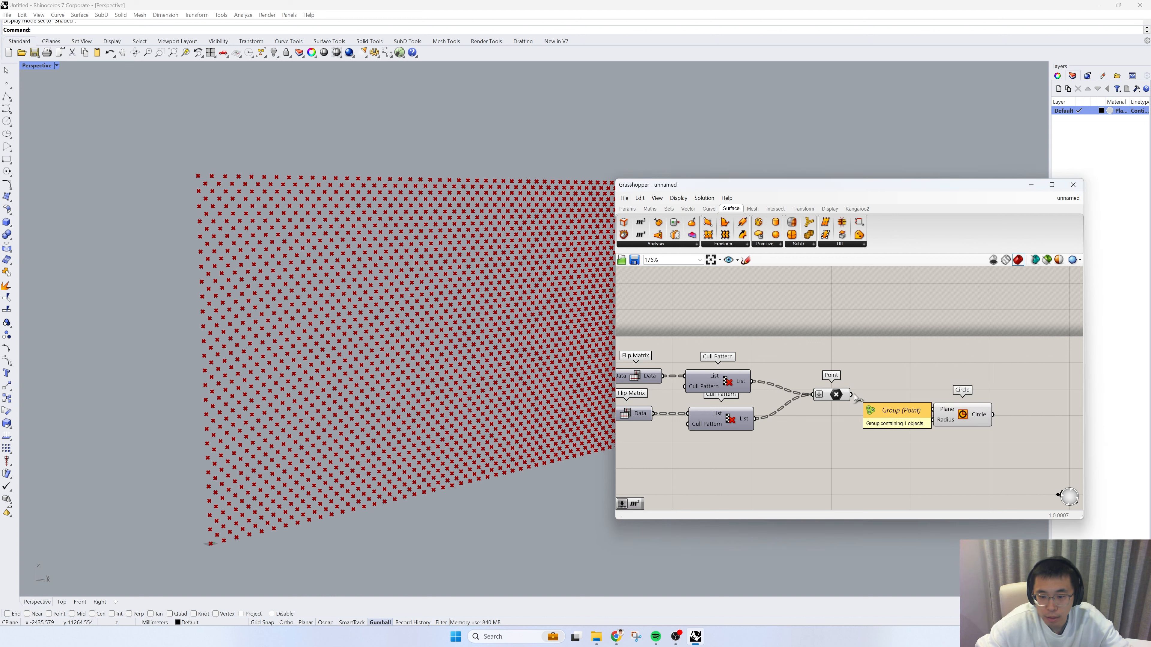
Step: Add a YZ Plane component and place it above the merged Point component
double_click(881, 408)
type("yz")
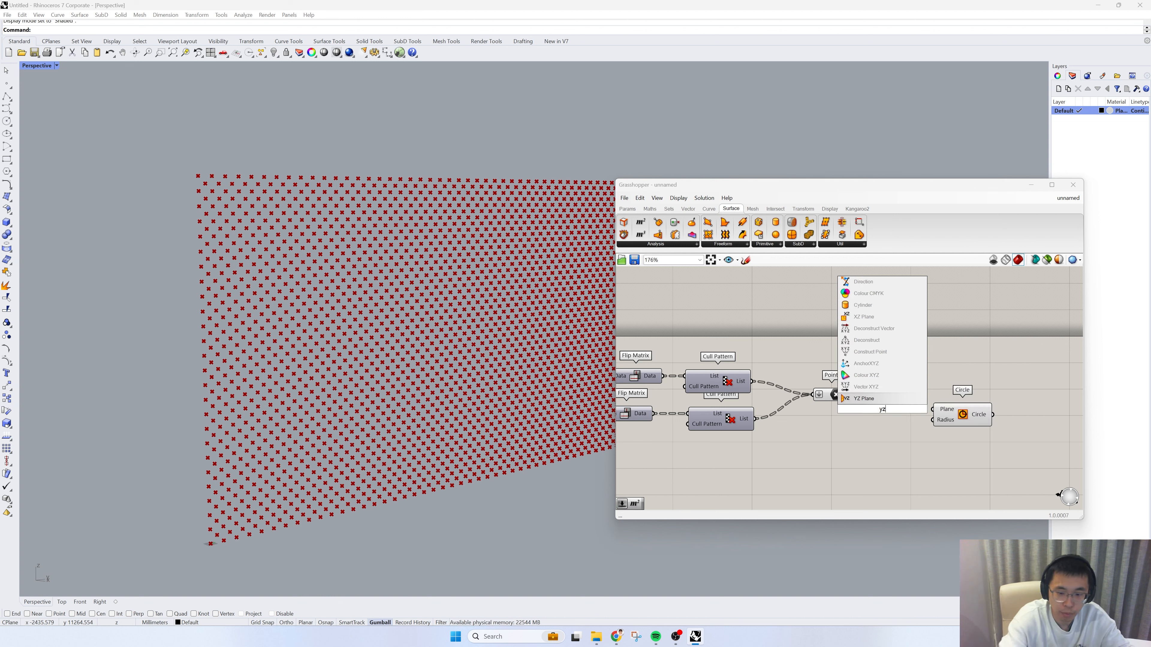
key("Return")
left_click_drag(879, 408, 868, 345)
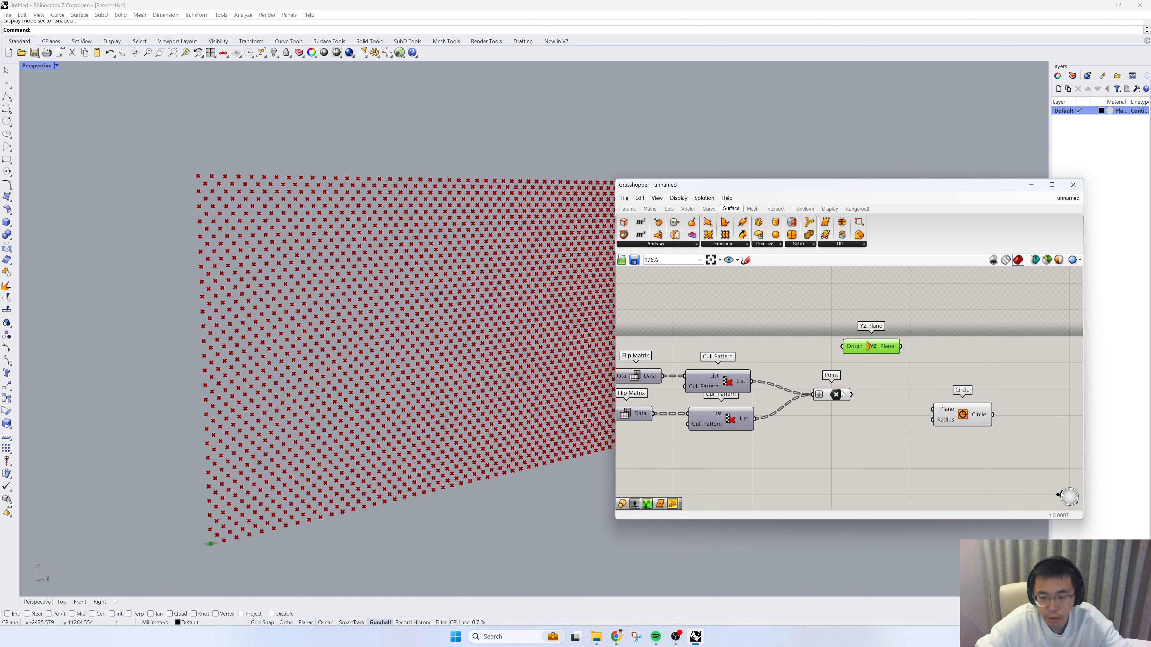
Step: Connect the merged points to the Circle's Plane input and a new number slider set to 50 to its Radius
left_click(850, 395)
left_click_drag(852, 395, 932, 410)
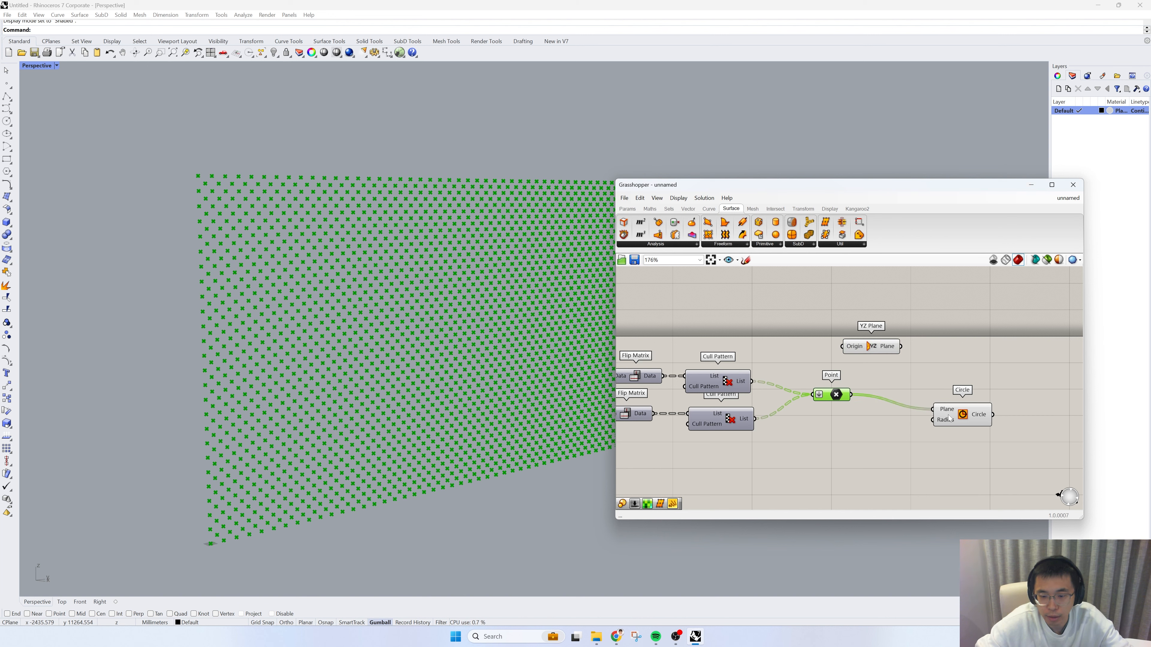
double_click(854, 451)
type("50")
key("Return")
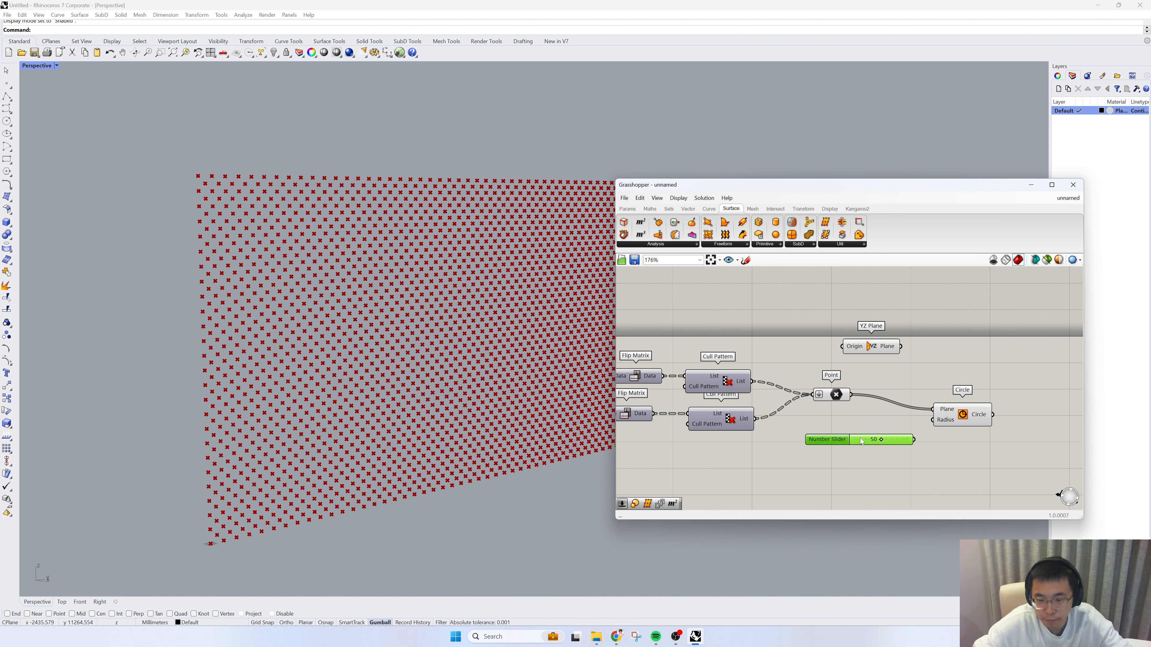
left_click_drag(917, 423, 954, 402)
scroll(361, 444, "up", 5)
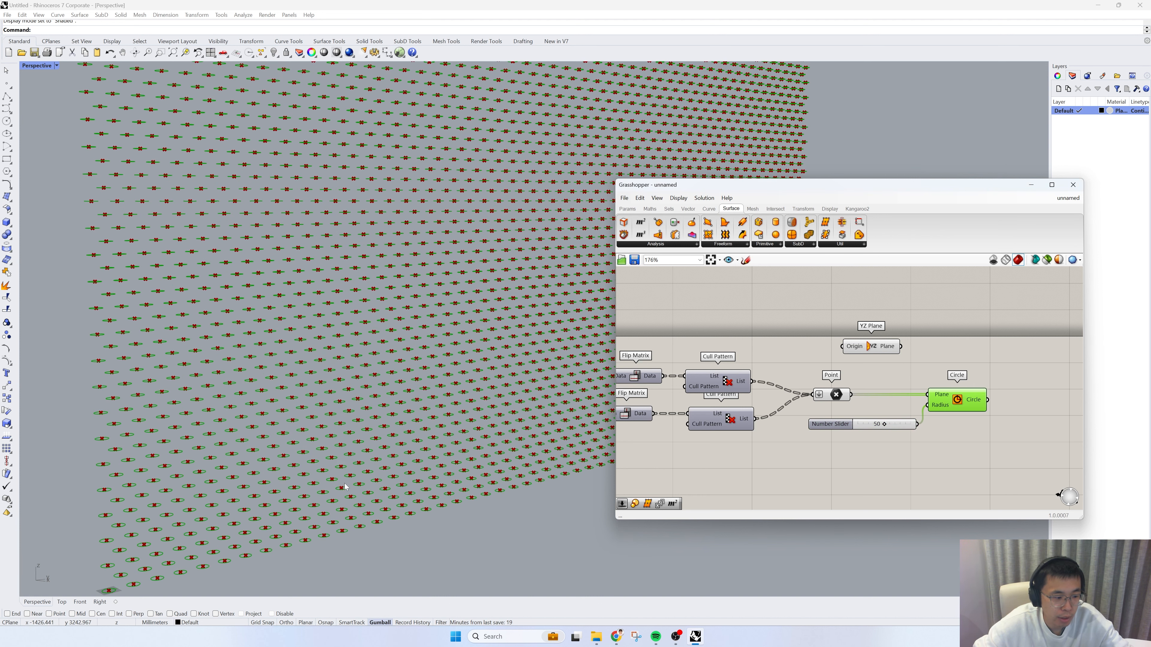
Step: Insert the YZ Plane between Point and Circle, with the points as Origin and its Plane output feeding the Circle's Plane
scroll(360, 436, "up", 5)
scroll(376, 451, "down", 5)
left_click_drag(957, 399, 1011, 401)
left_click_drag(830, 424, 854, 423)
left_click_drag(871, 346, 925, 398)
left_click_drag(852, 394, 897, 398)
left_click_drag(955, 398, 981, 396)
scroll(383, 484, "down", 8)
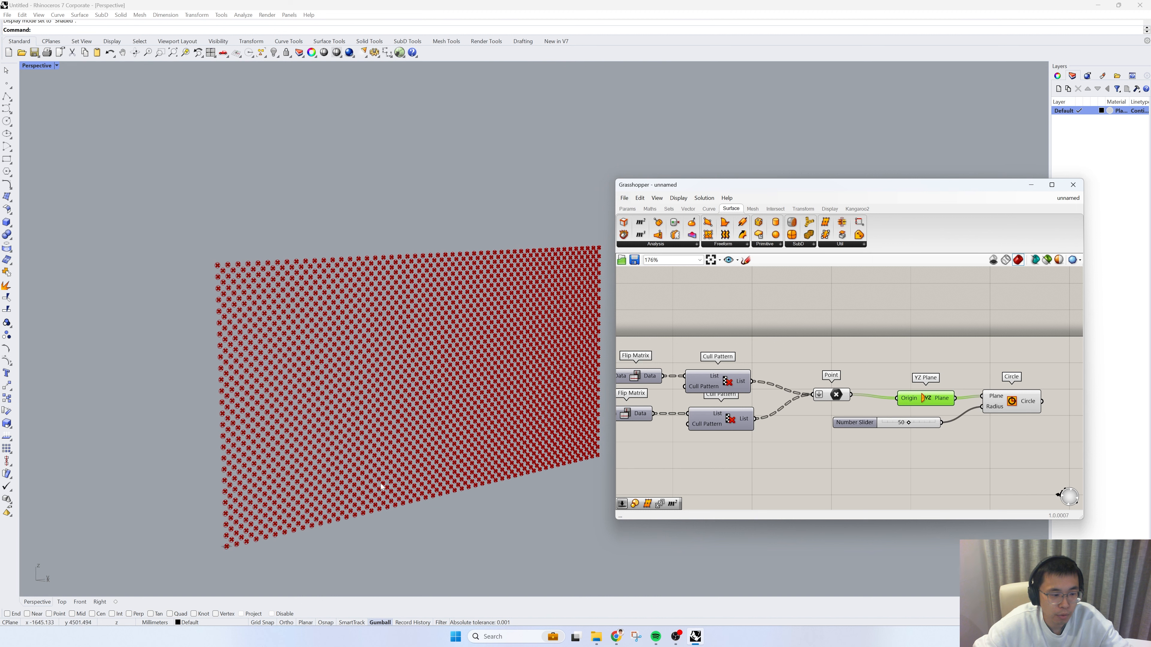
Step: Turn off the previews of the Point and YZ Plane components so only the circles are displayed
left_click_drag(920, 446, 810, 363)
middle_click(784, 287)
left_click(798, 304)
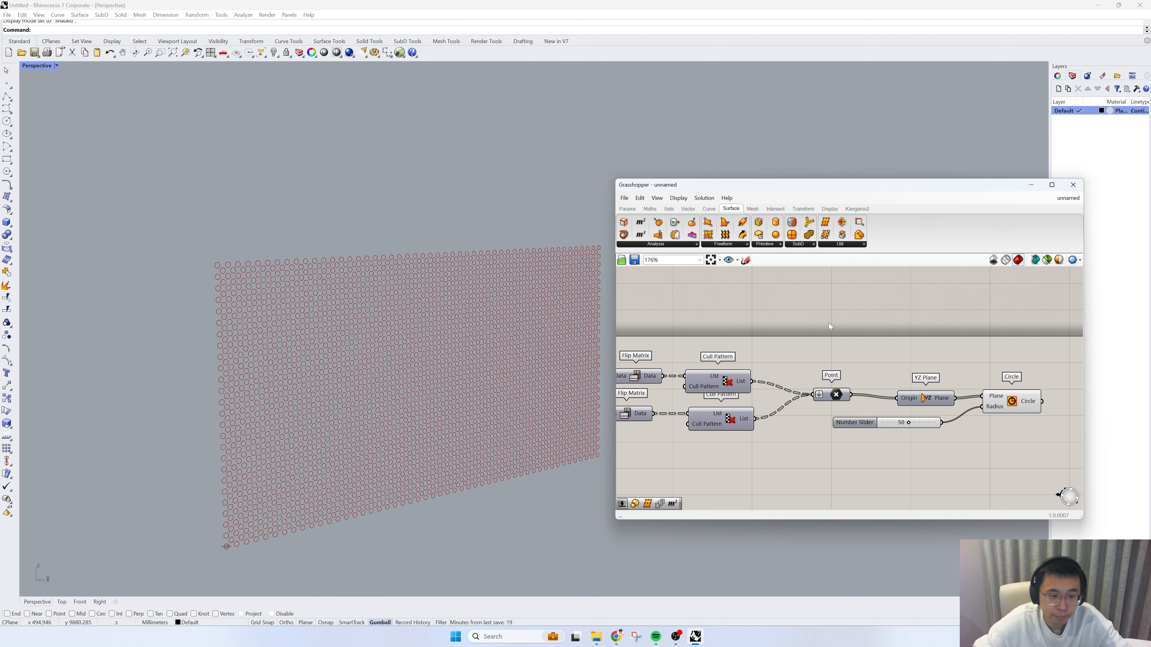
scroll(442, 484, "up", 4)
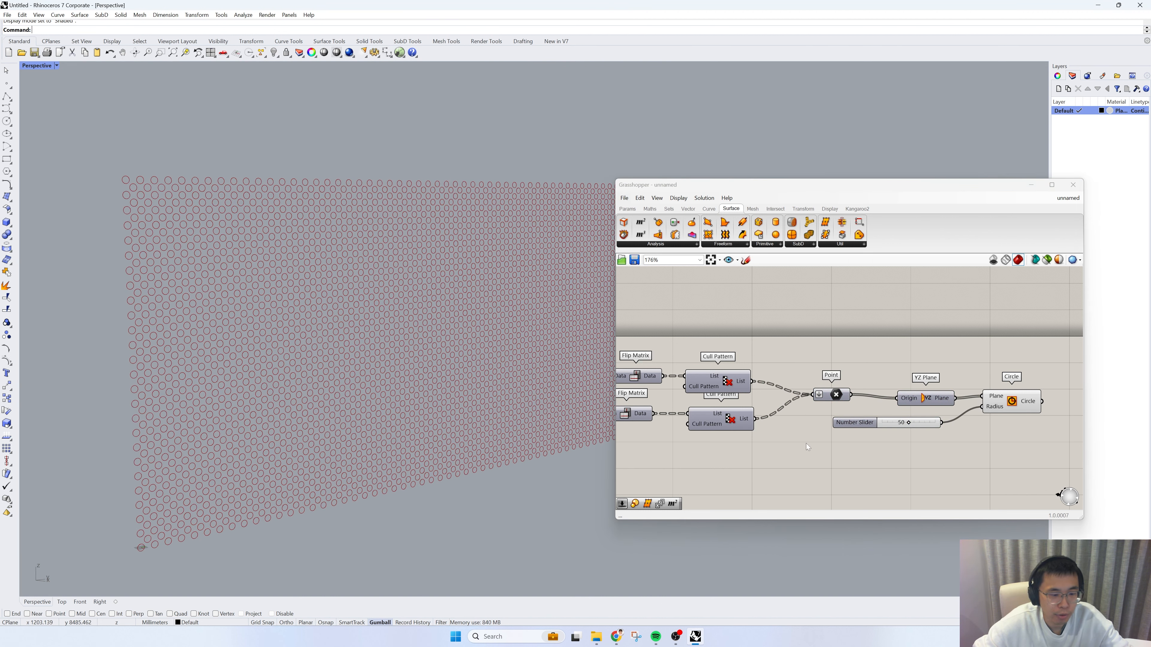
Step: Add an Image Sampler component below the Circle component and open its settings
right_click_drag(982, 426, 819, 400)
double_click(912, 463)
type("image")
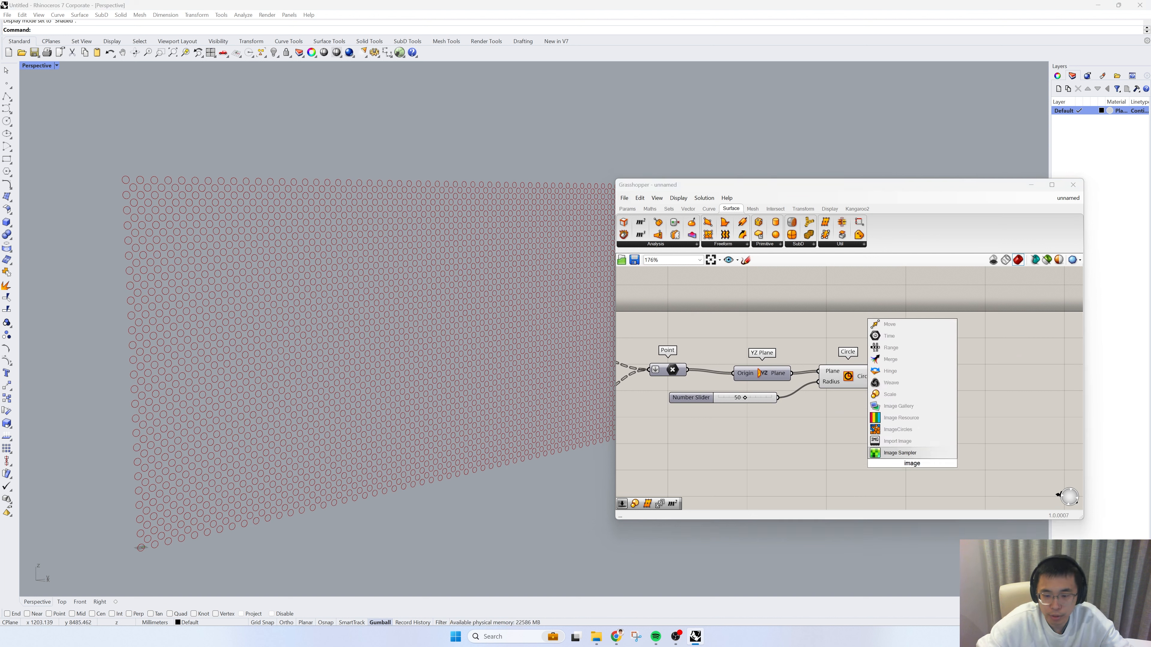
left_click(900, 452)
left_click(915, 436)
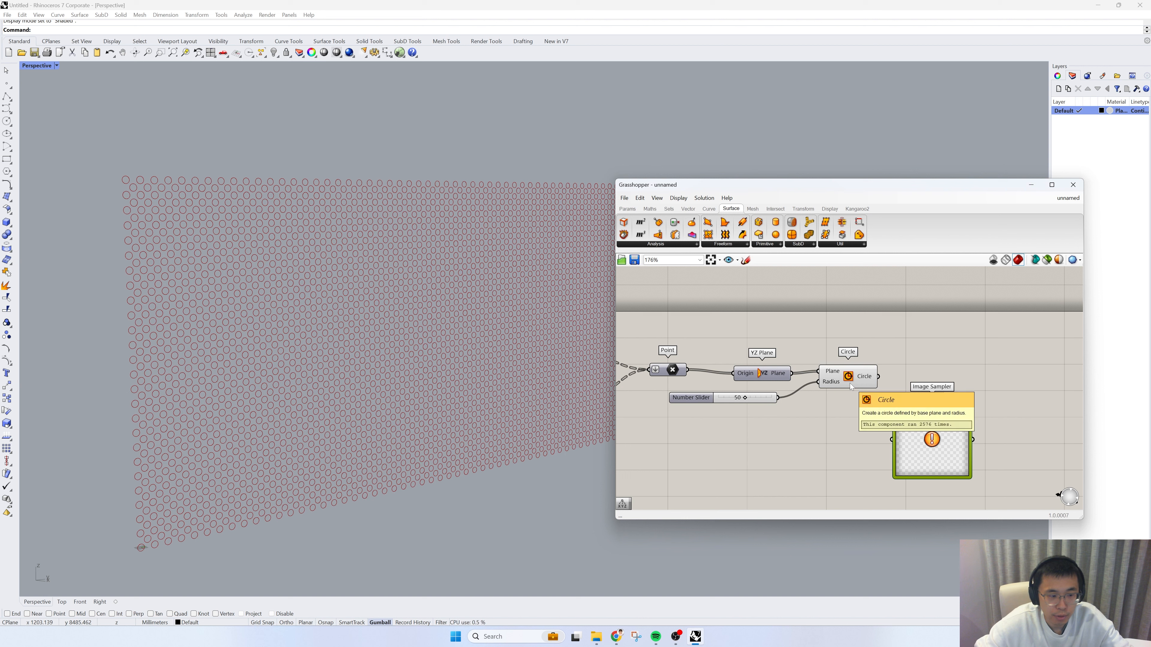
left_click_drag(904, 432, 906, 444)
right_click_drag(844, 442, 808, 402)
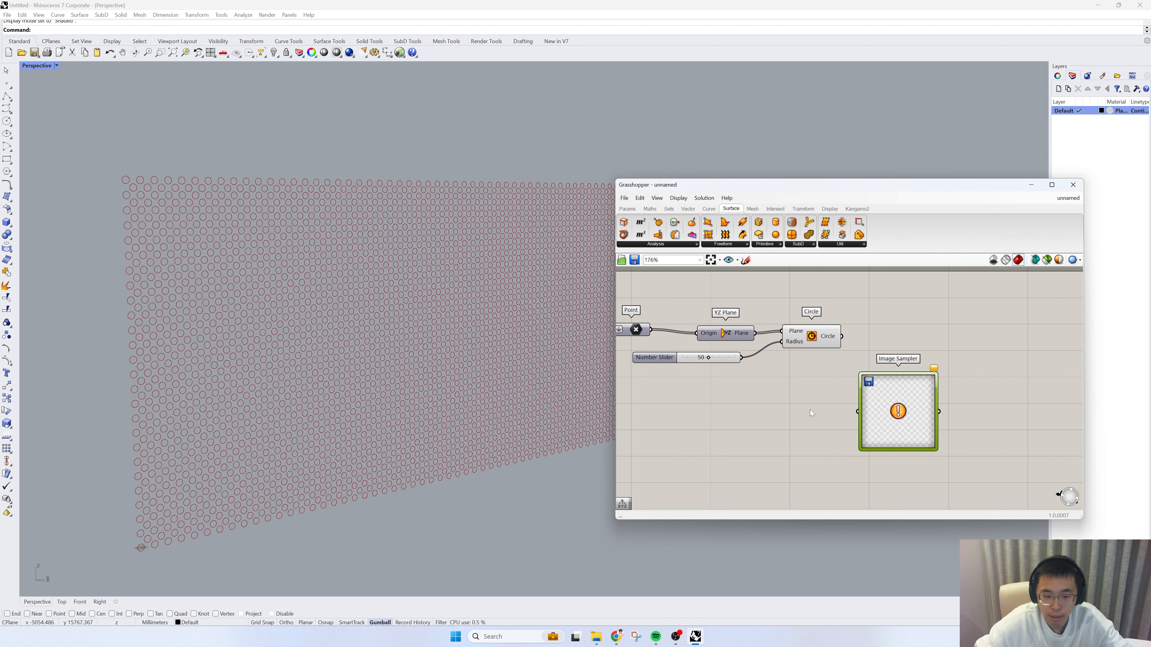
double_click(882, 410)
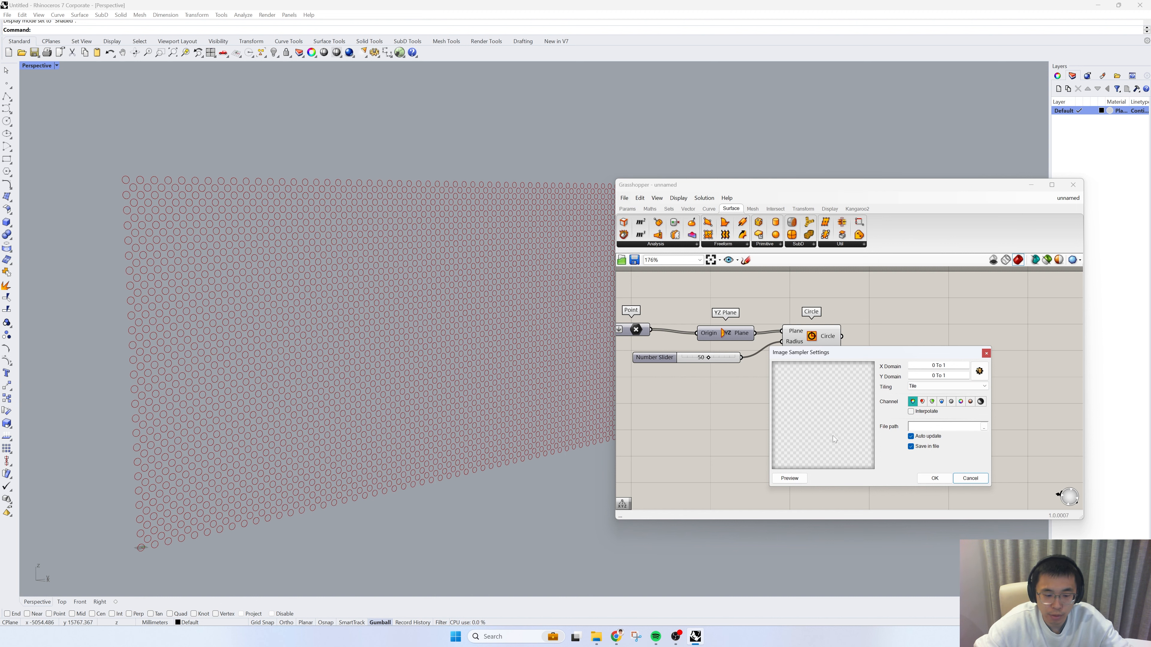
Step: Switch to Chrome and search Google Images for "black white gradient map"
left_click(617, 636)
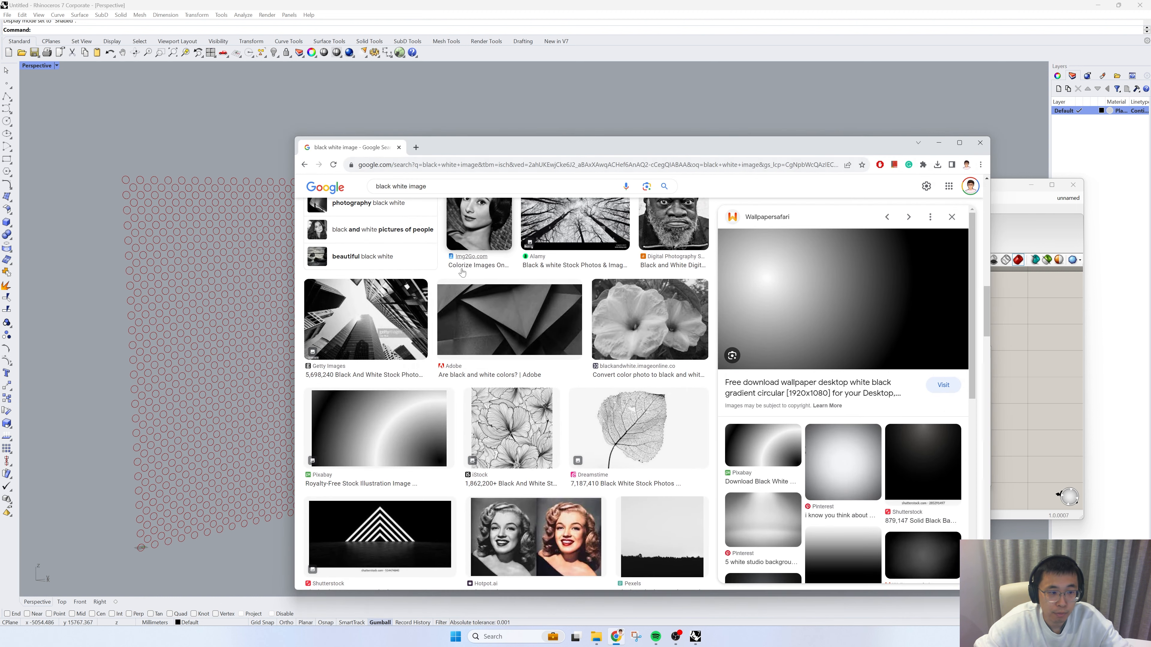
scroll(413, 227, "up", 3)
scroll(413, 215, "up", 3)
double_click(417, 187)
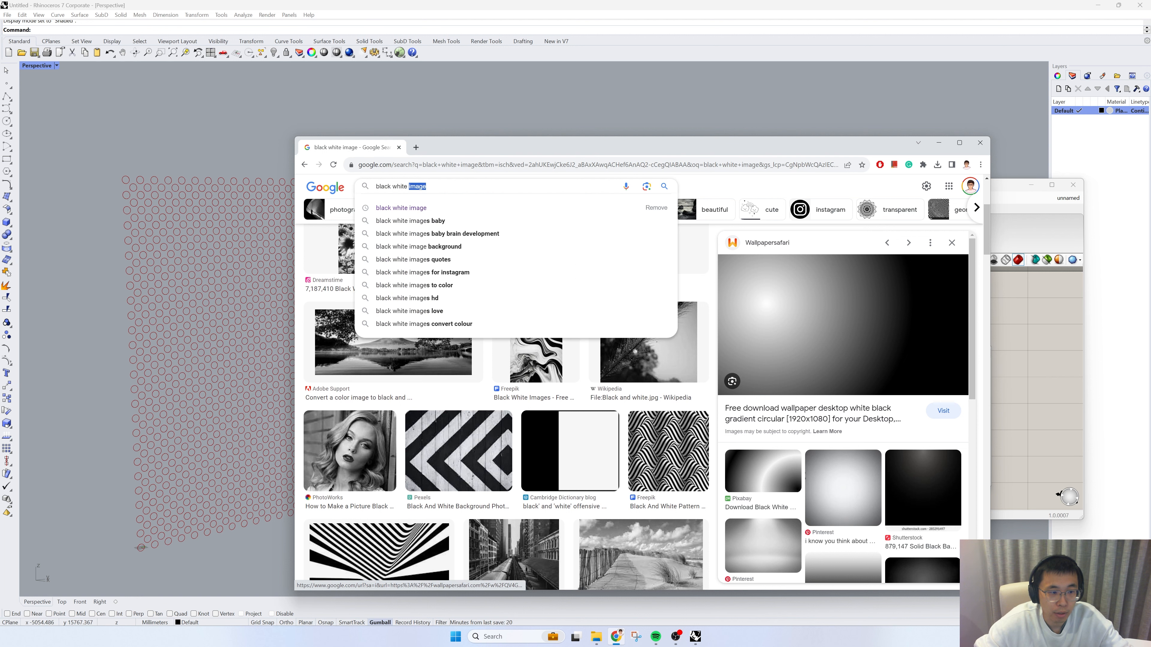
scroll(434, 190, "up", 3)
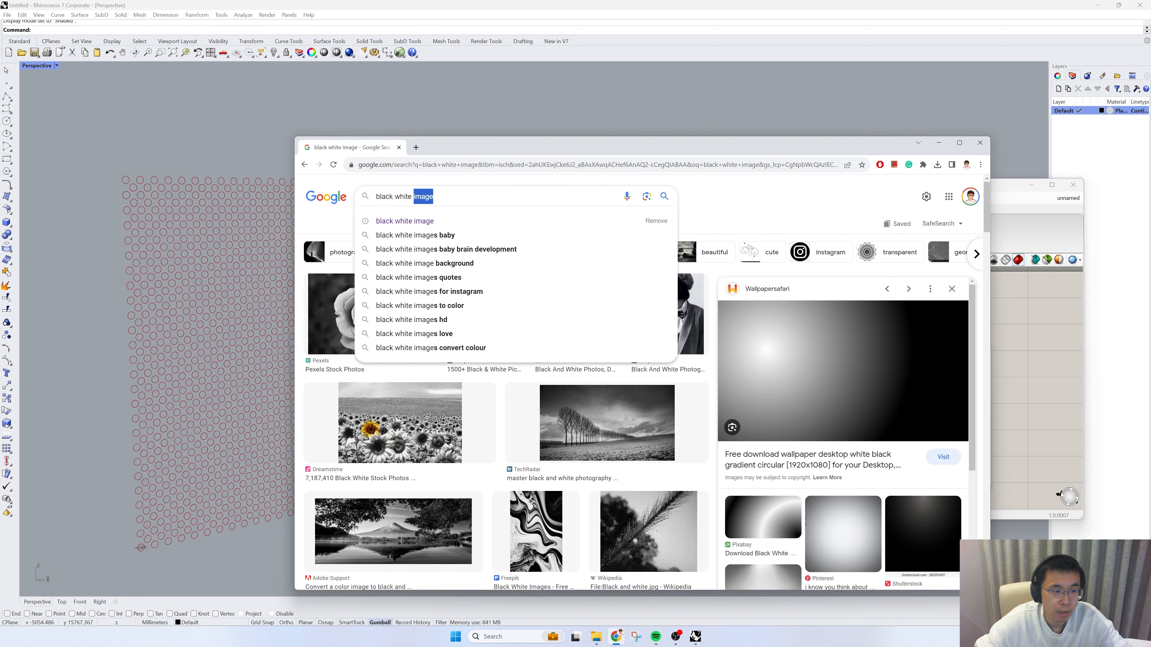
type("gradient")
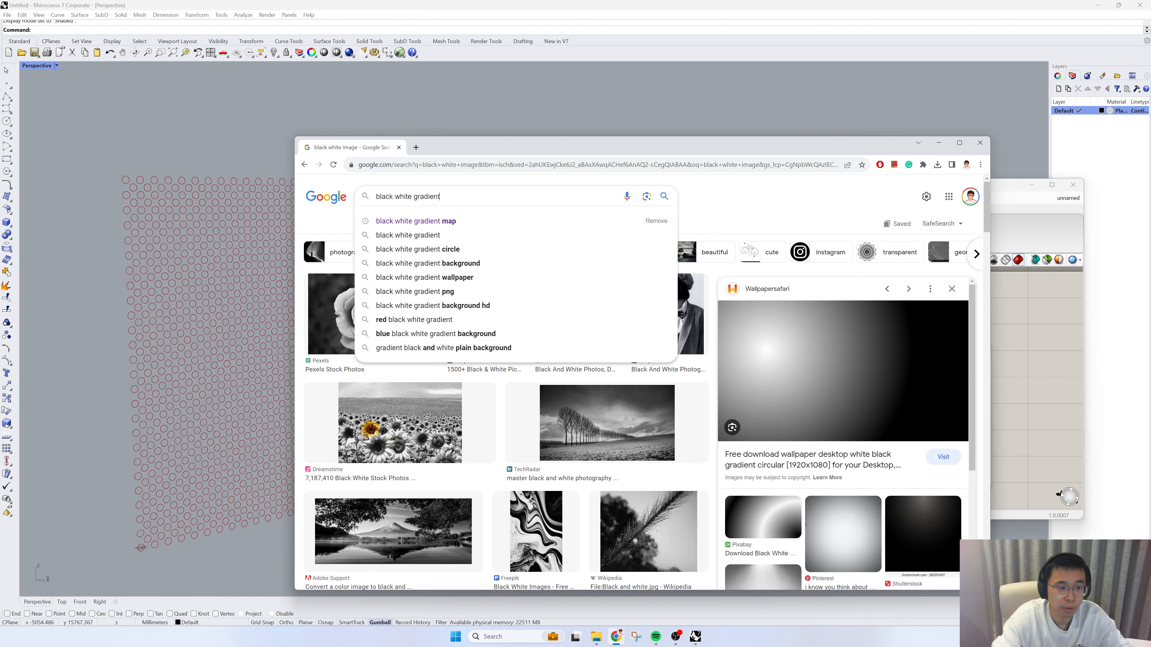
left_click(453, 221)
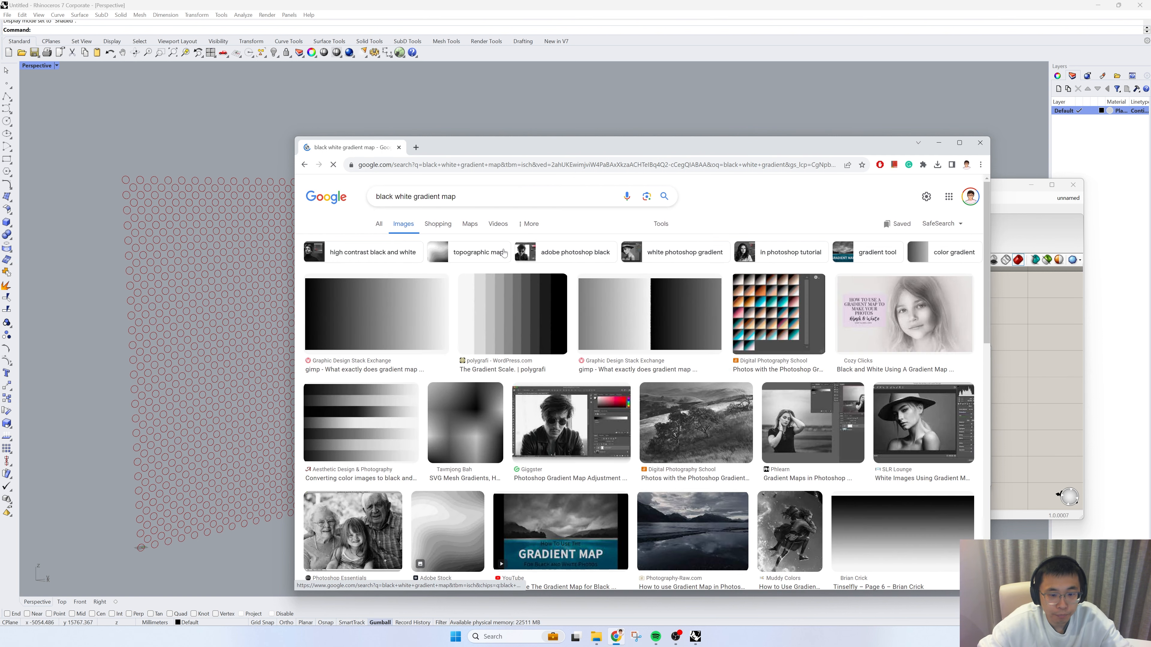
Step: Save the first black-to-white horizontal gradient image to the Desktop as a PNG named 1
left_click(376, 313)
right_click(789, 303)
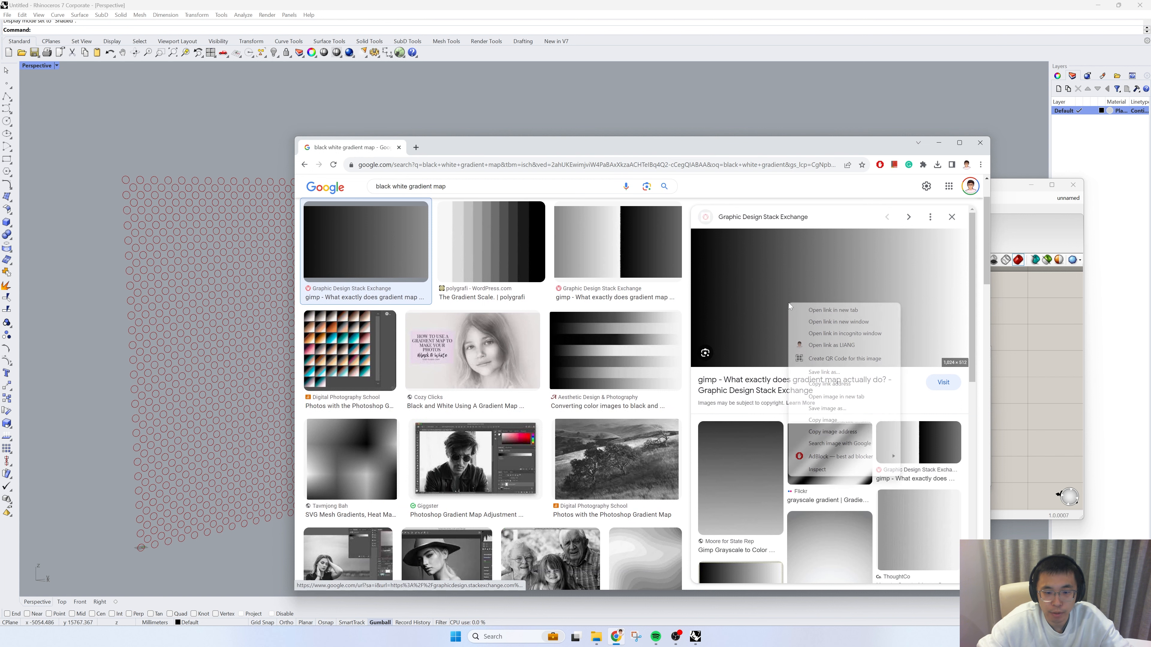
left_click(824, 407)
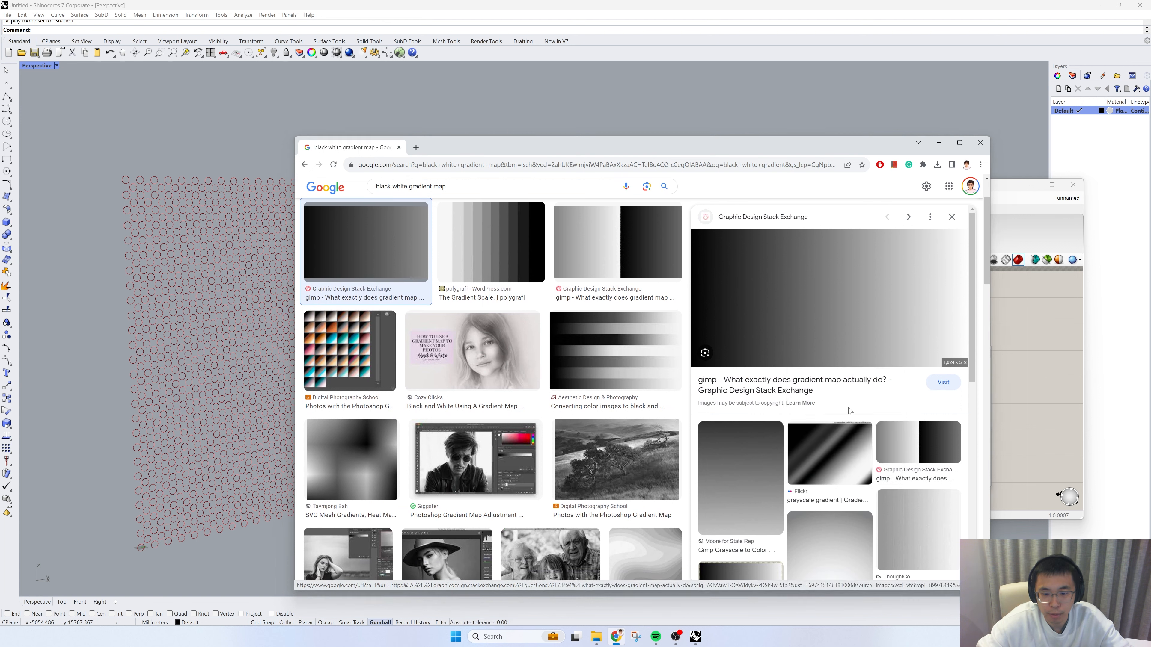
type("1")
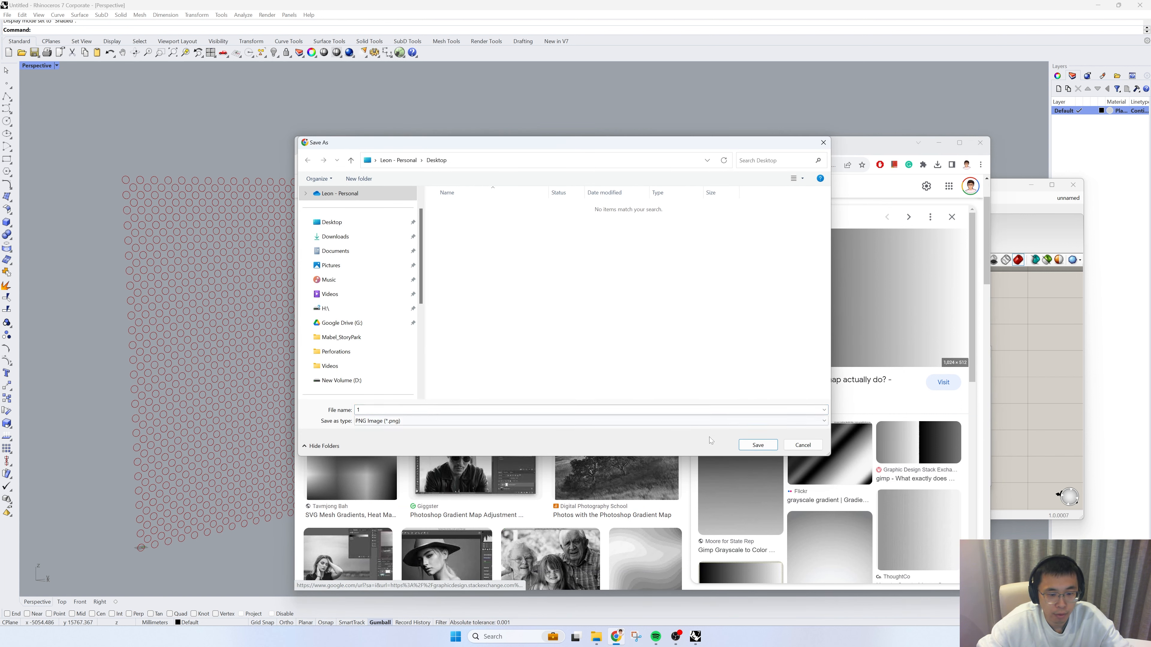
left_click(757, 445)
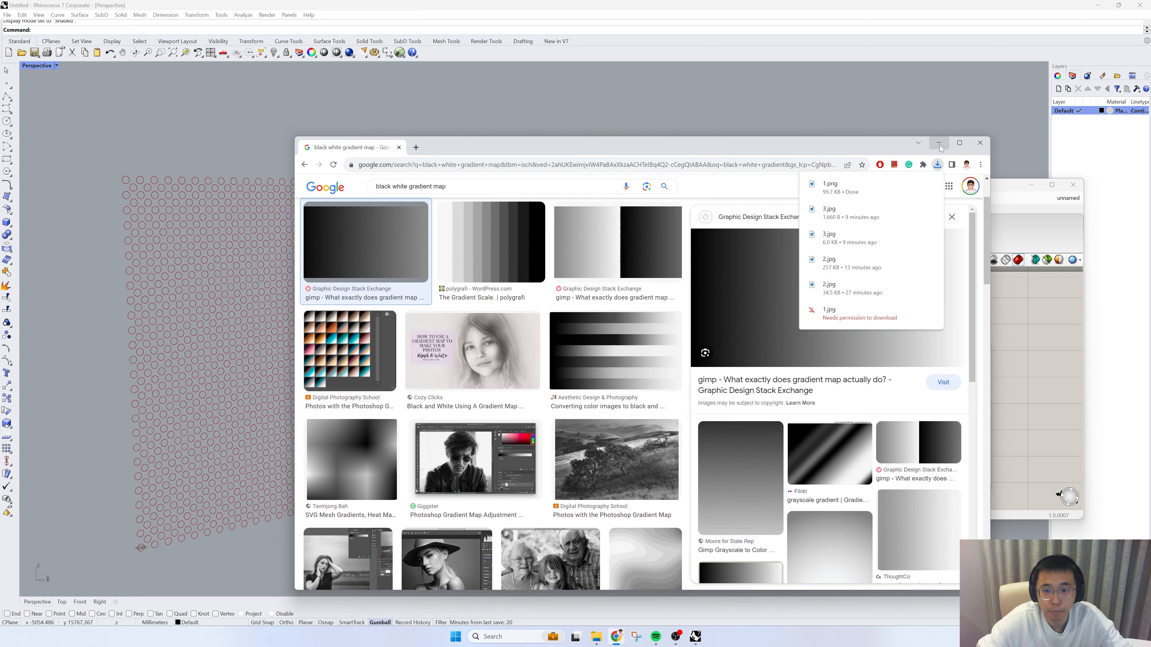
Step: Switch back to Grasshopper and load 1.png from the Desktop as the Image Sampler's file
key("alt+Tab")
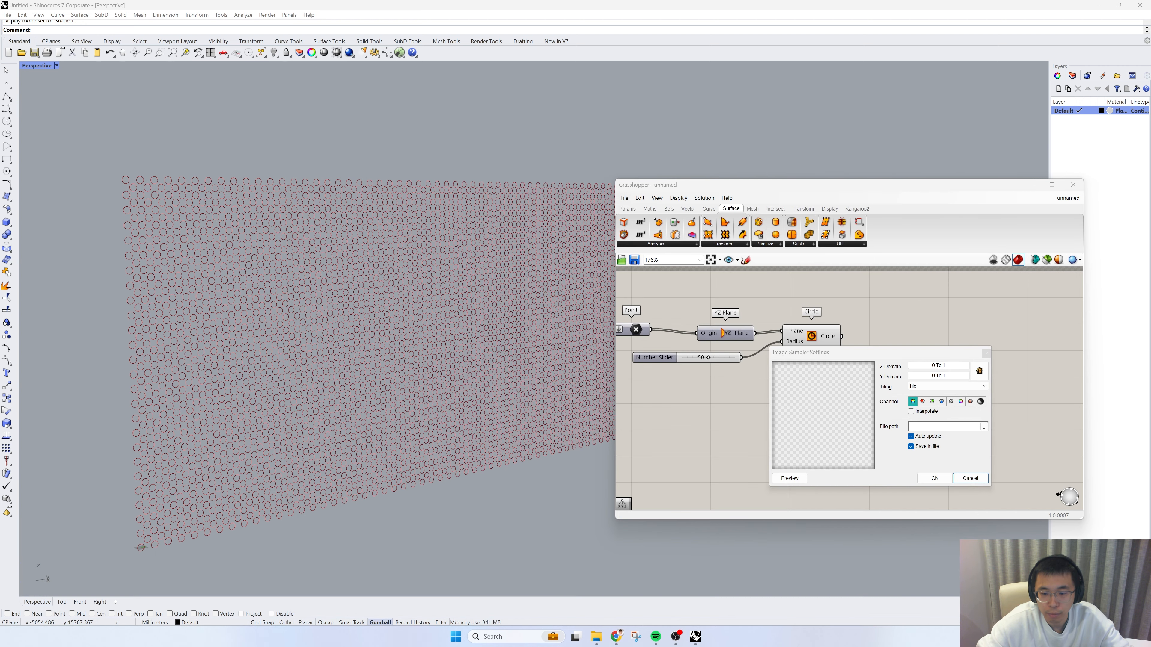
left_click(983, 427)
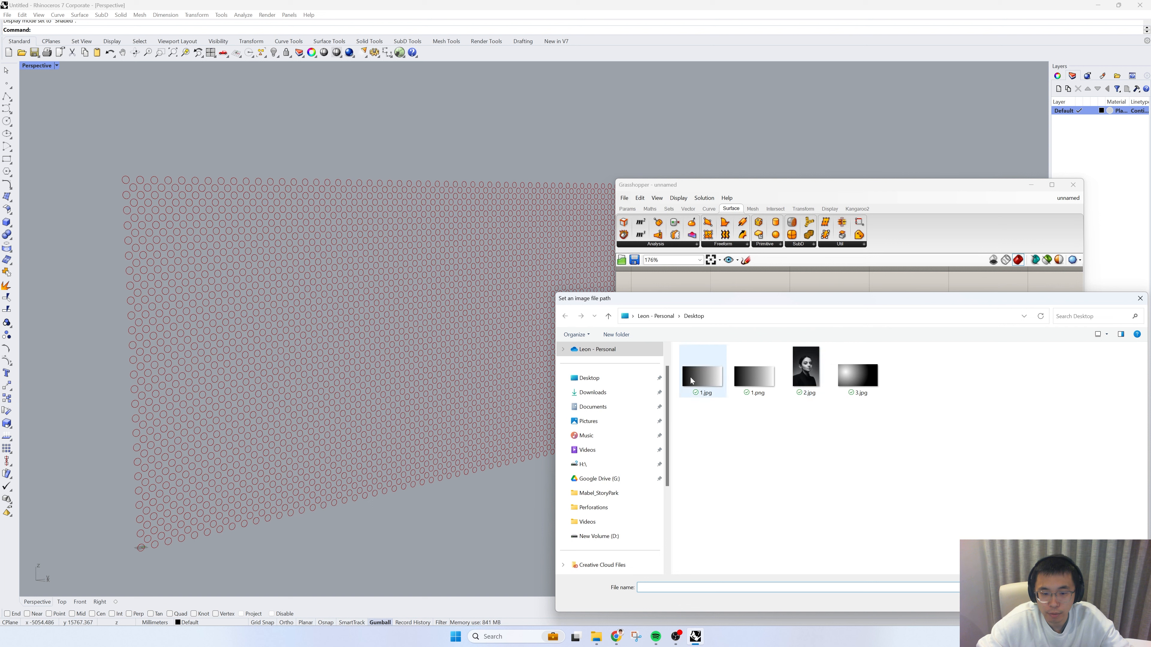
left_click(761, 382)
left_click(1069, 601)
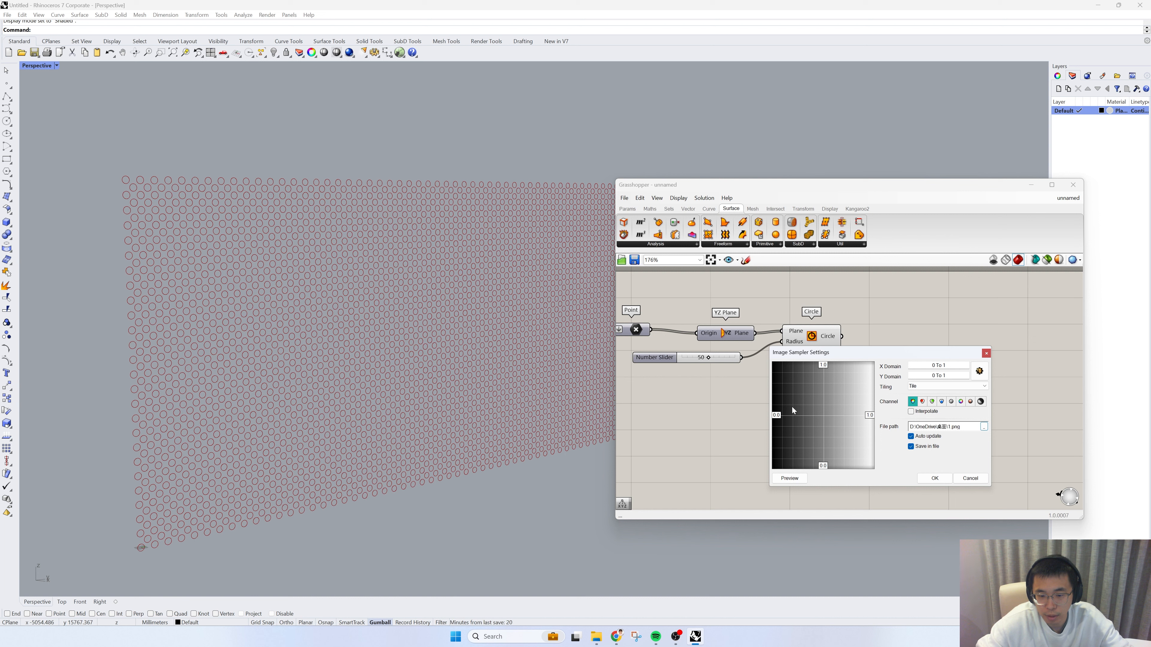
left_click_drag(865, 357, 889, 351)
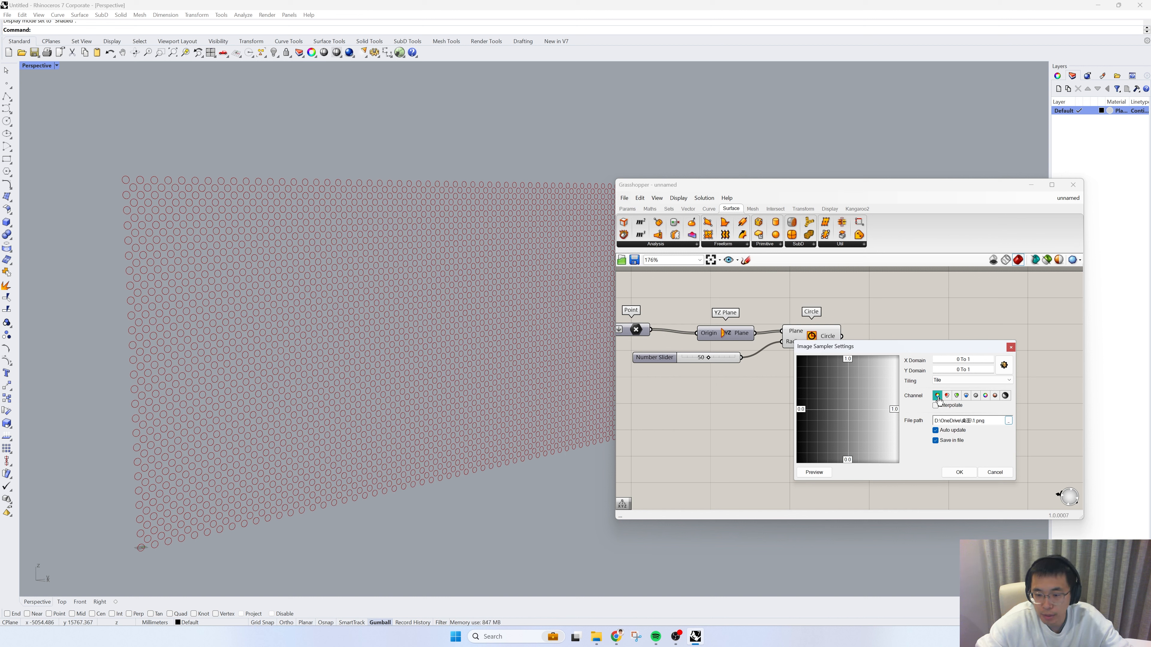
left_click(1005, 396)
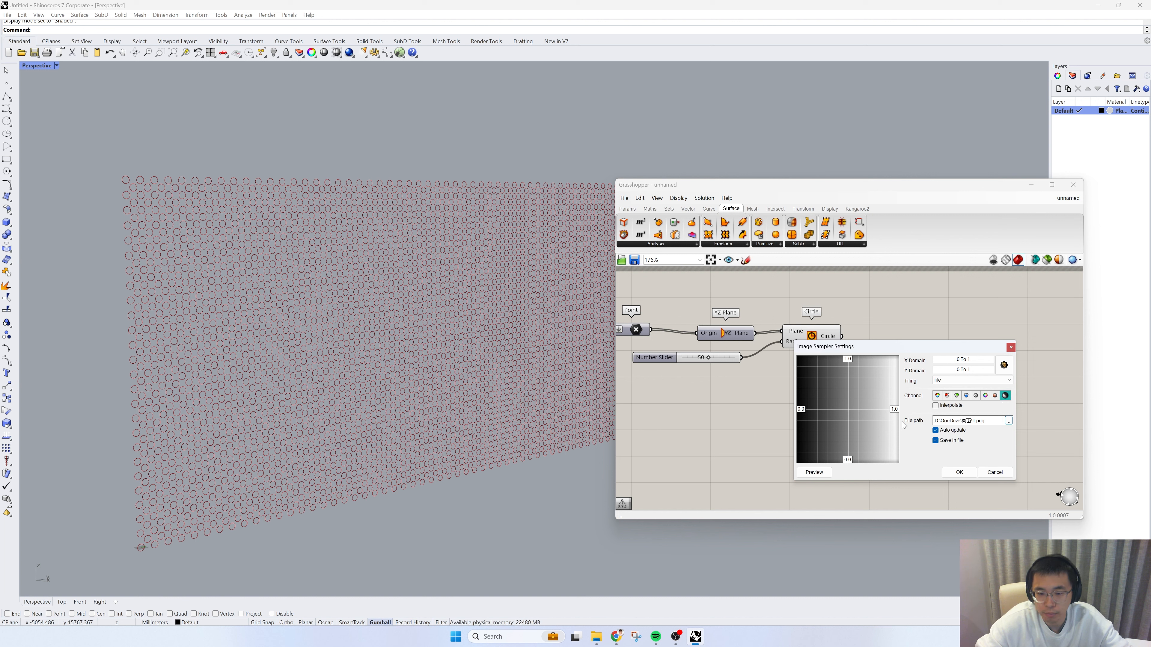
left_click(959, 472)
Step: Move the Point component farther from YZ Plane and place a new Remap Numbers component below the YZ Plane
right_click_drag(768, 424, 815, 431)
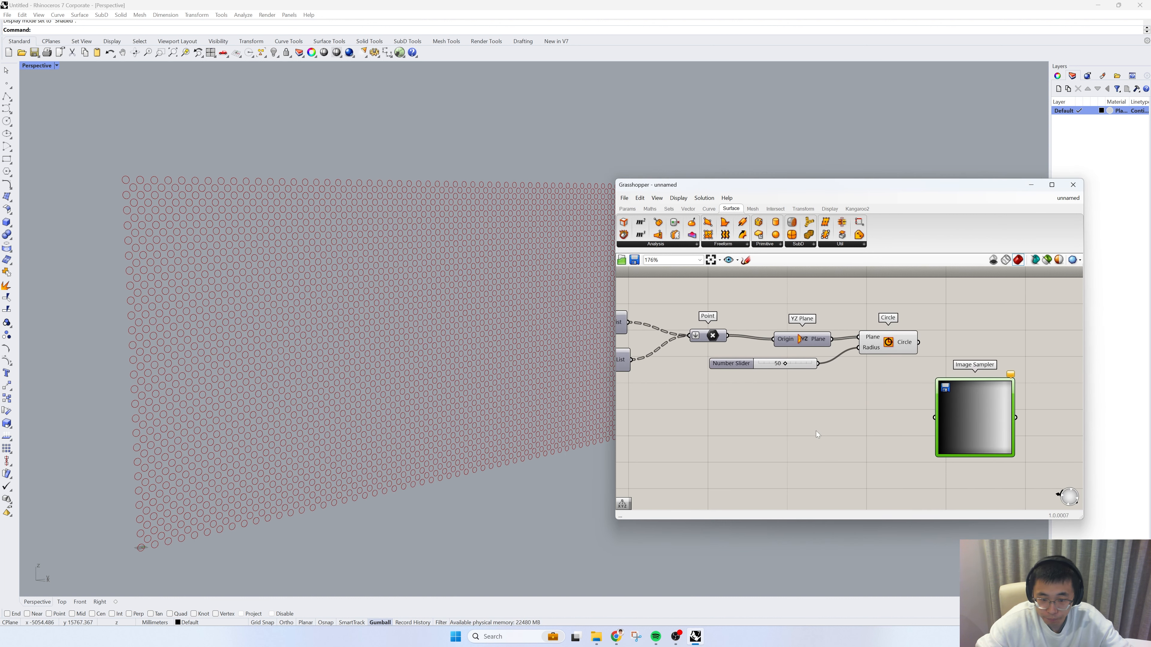
double_click(799, 439)
key("Escape")
right_click_drag(716, 400, 779, 387)
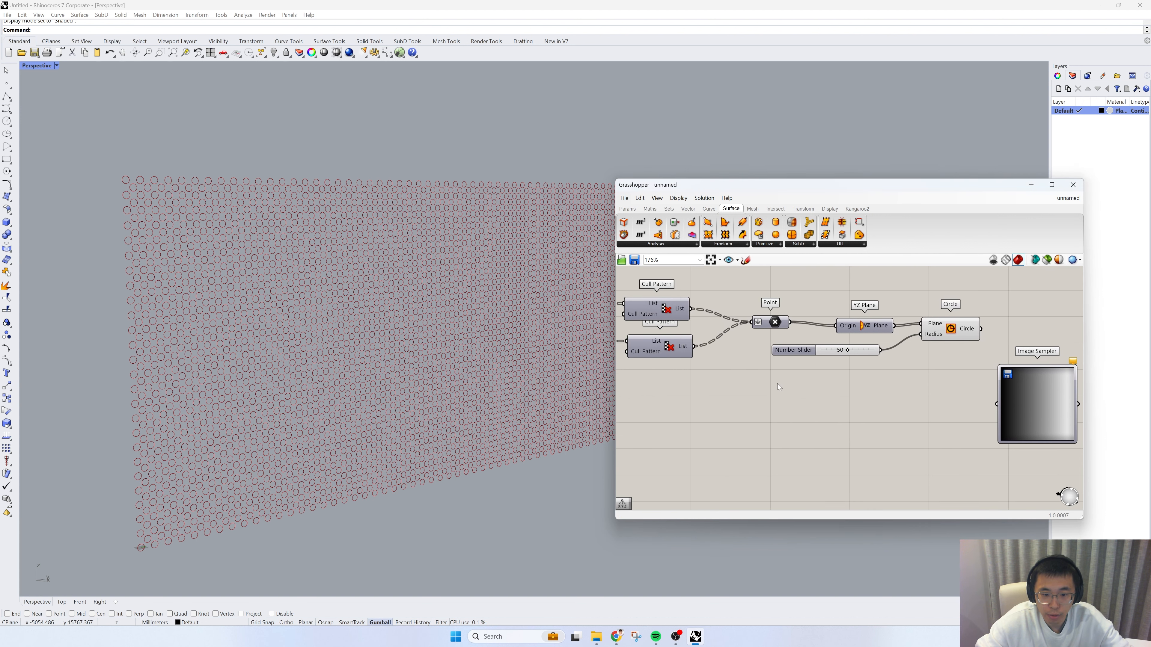
left_click_drag(777, 327, 753, 325)
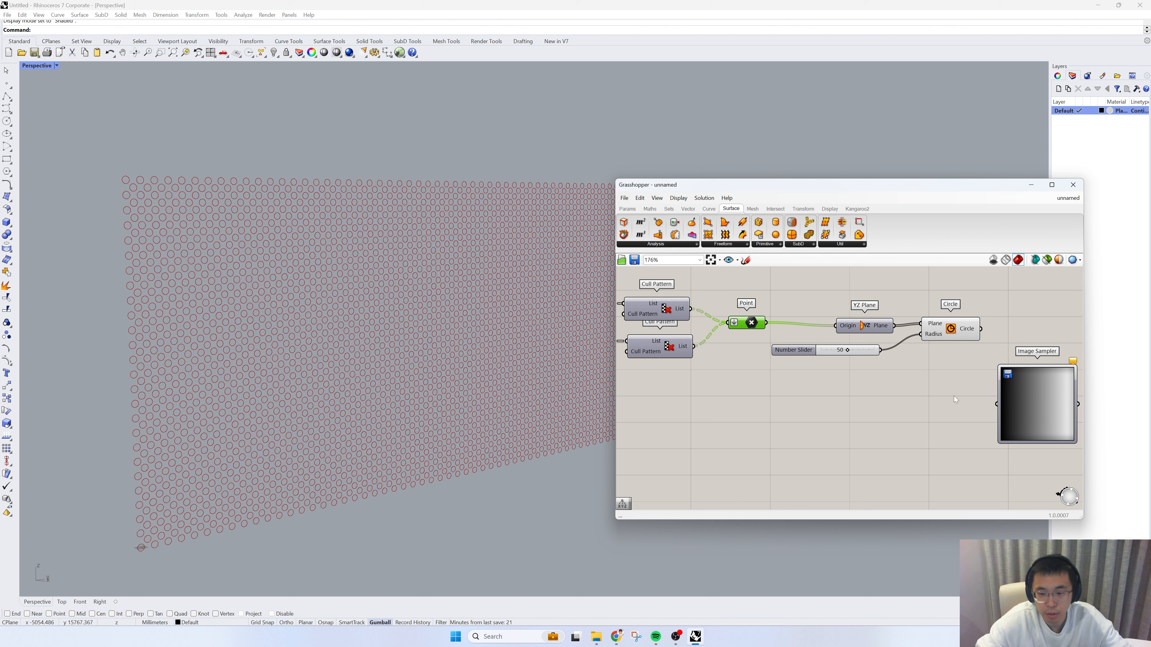
double_click(784, 417)
type("re")
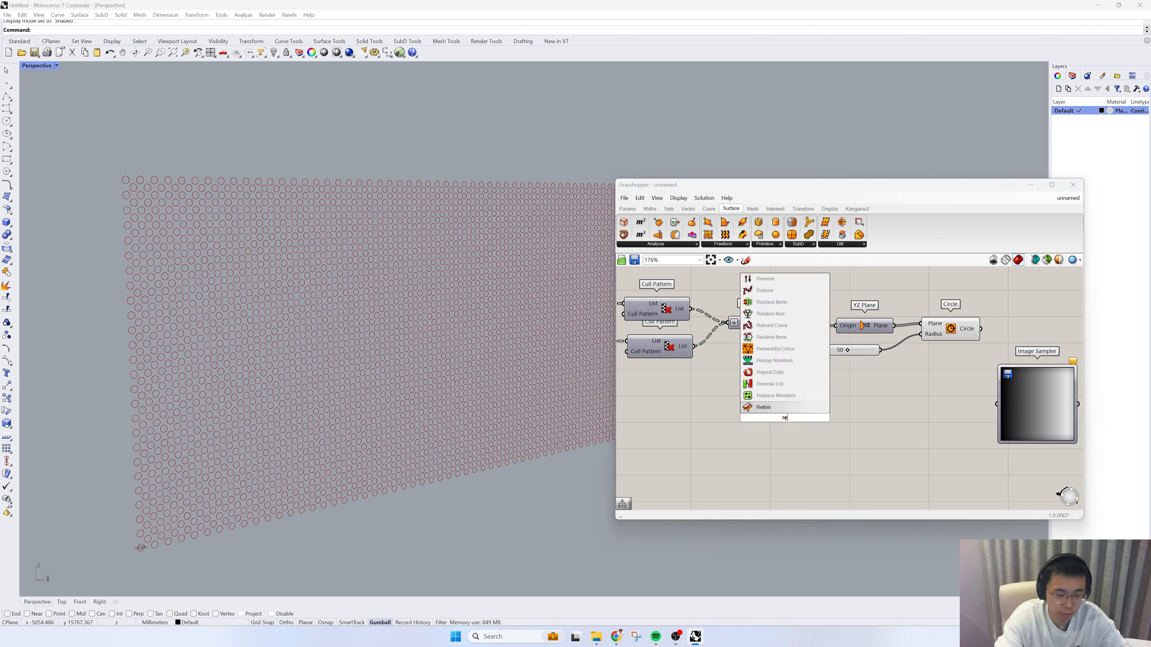
type("map")
left_click(782, 408)
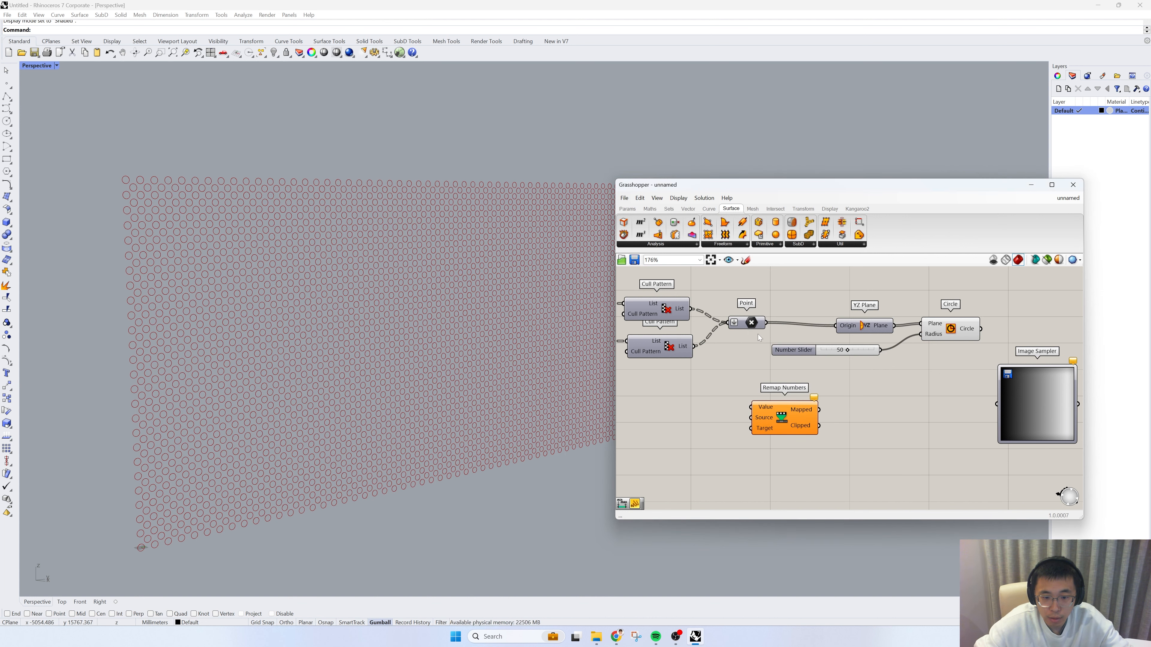
left_click_drag(782, 415, 872, 415)
Step: Add a Deconstruct component fed by the Point component and connect its Y component to the Value input of Remap Numbers
double_click(718, 428)
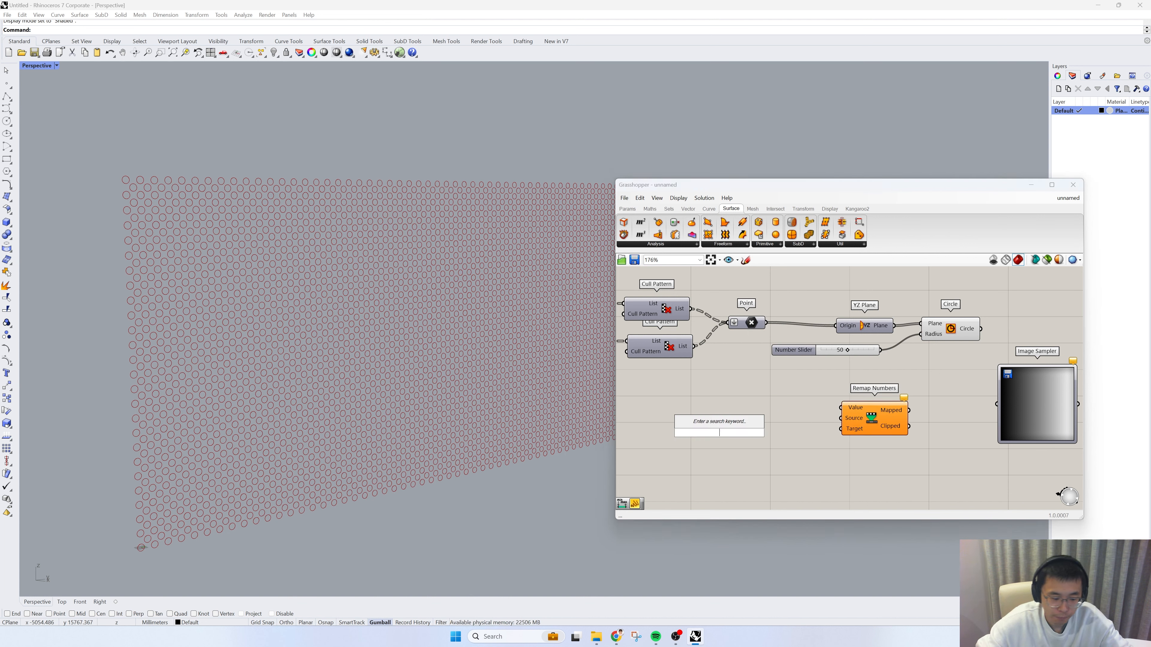
type("deconstruct")
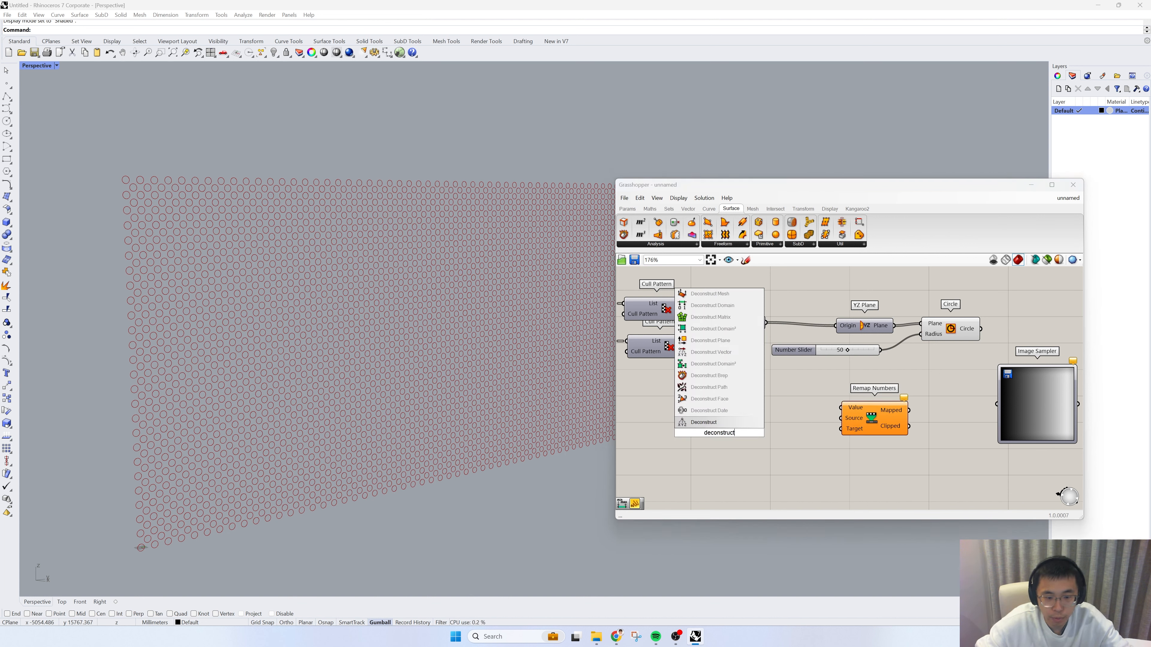
key("Return")
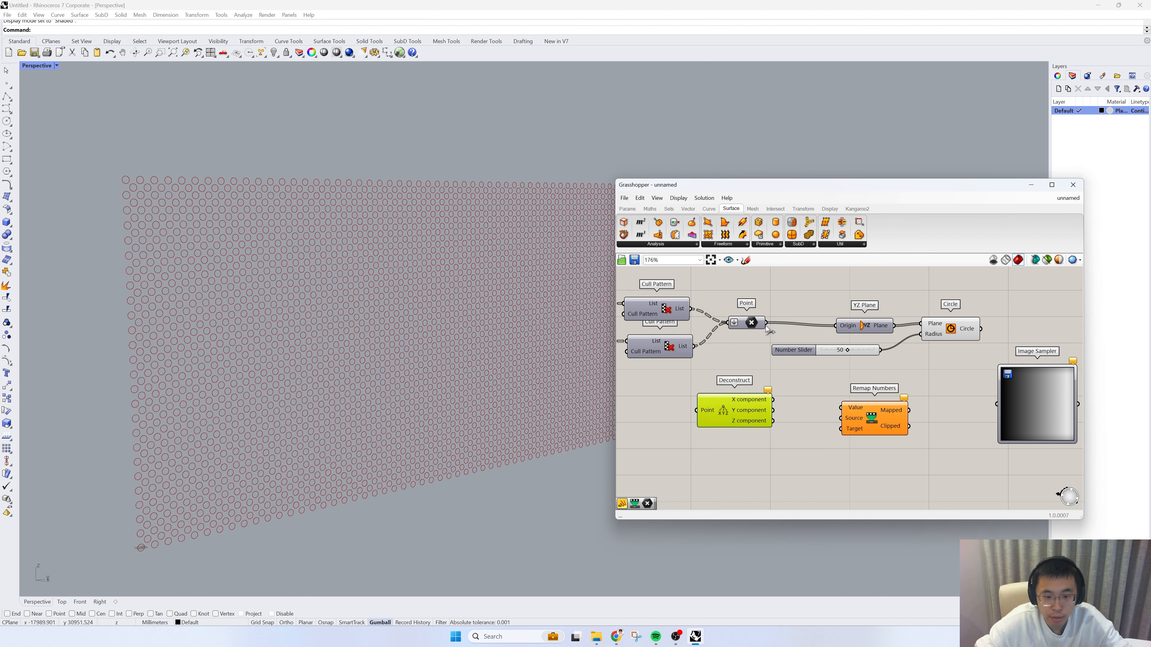
left_click_drag(765, 322, 694, 430)
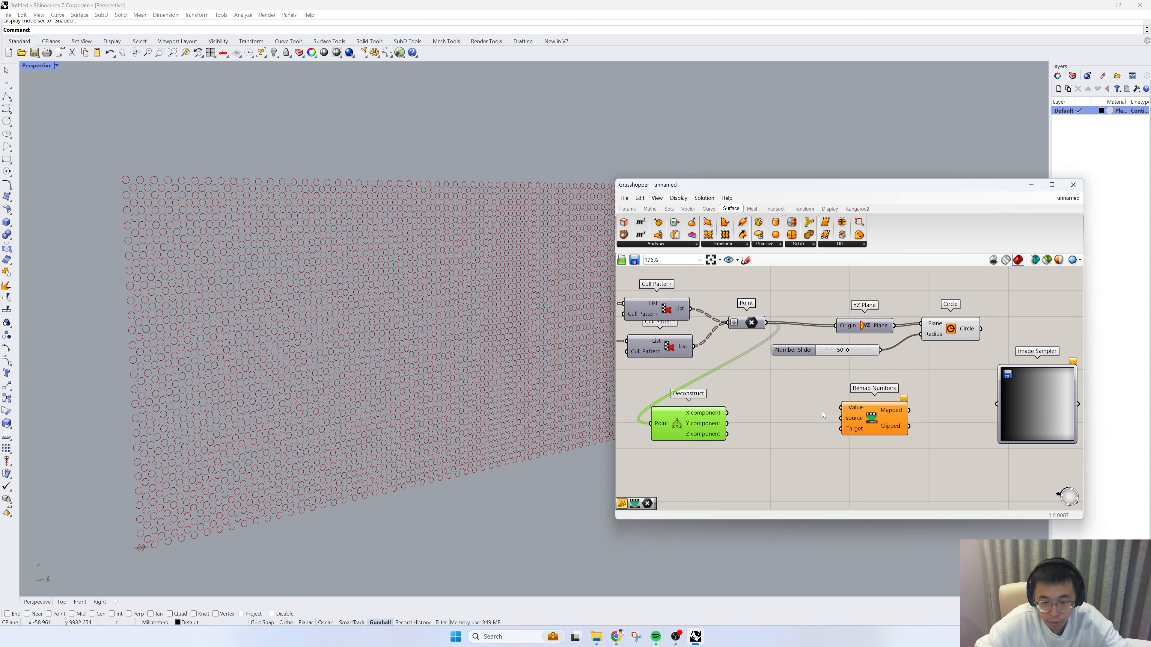
left_click_drag(727, 423, 841, 407)
Step: Add a Bounds component, feed it the Y component, and connect its Domain to the Source input of Remap Numbers
double_click(774, 444)
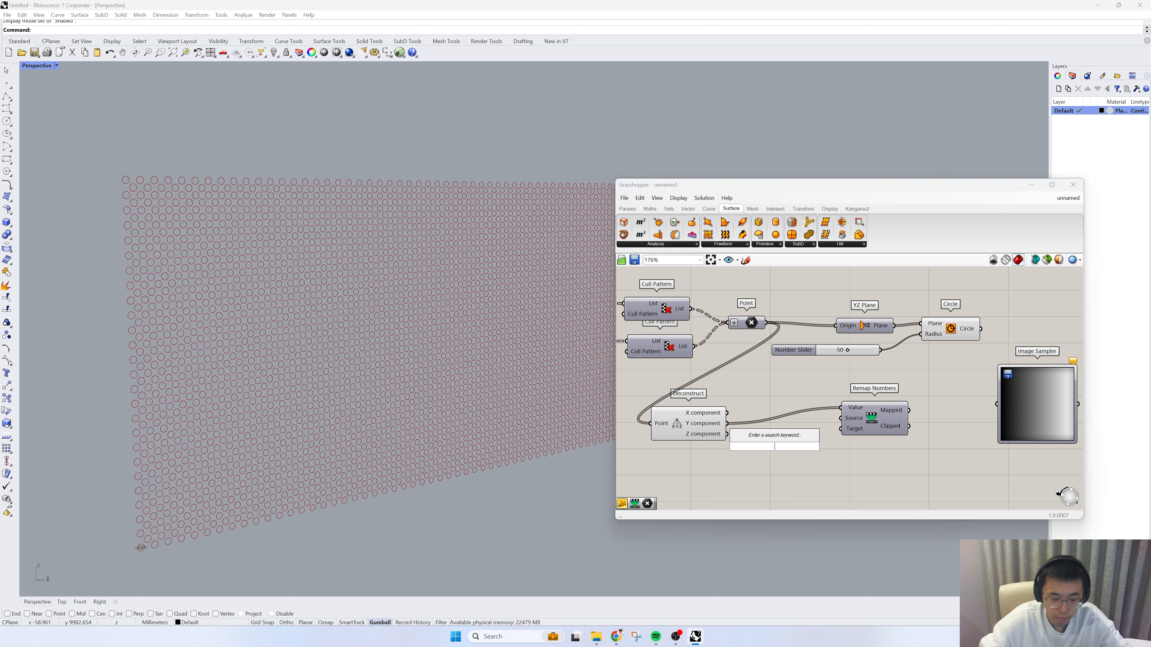
type("bound")
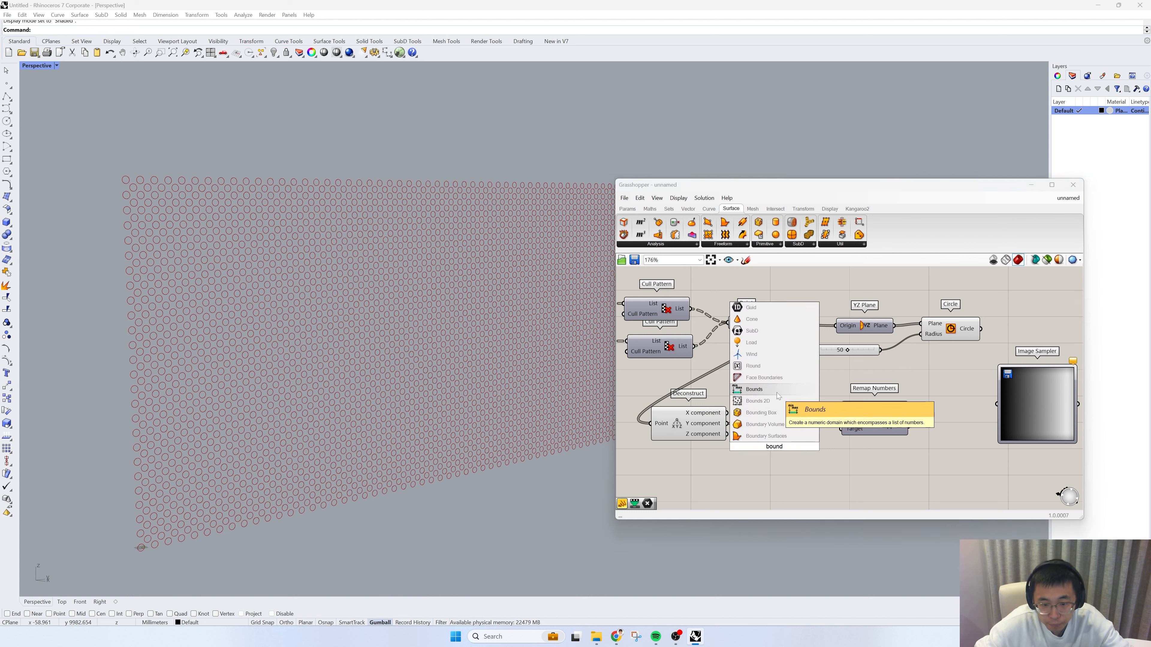
left_click(765, 389)
left_click_drag(727, 423, 739, 446)
left_click_drag(779, 451, 860, 429)
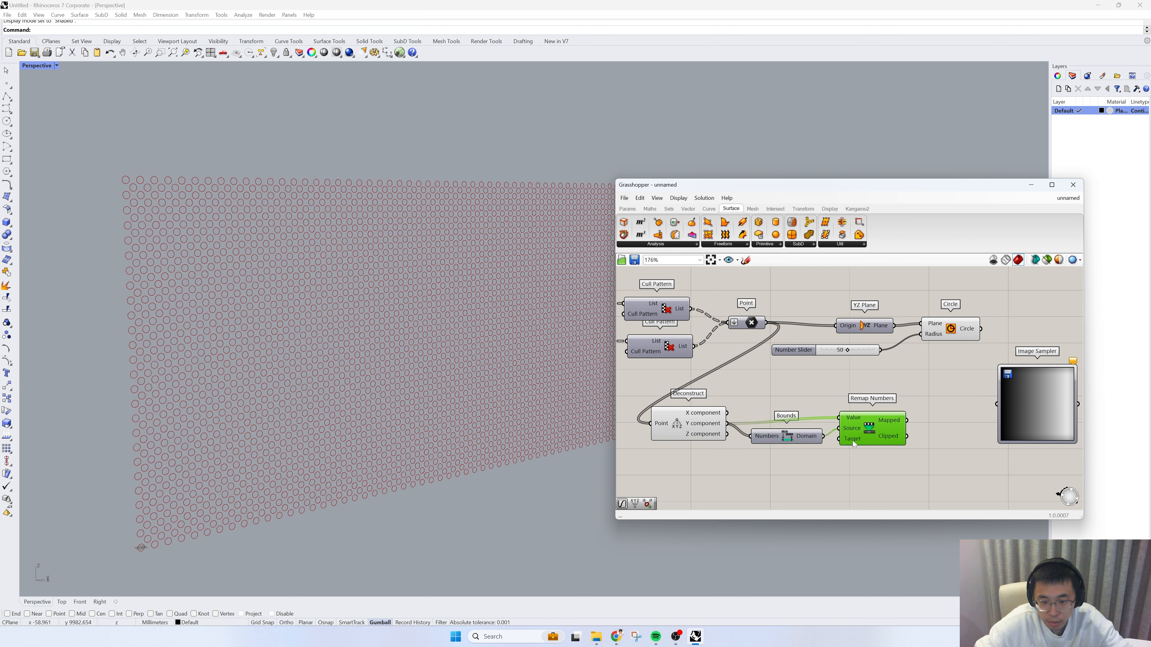
Step: Add a Construct Point component just below Remap Numbers
right_click_drag(918, 467, 807, 452)
left_click(807, 452)
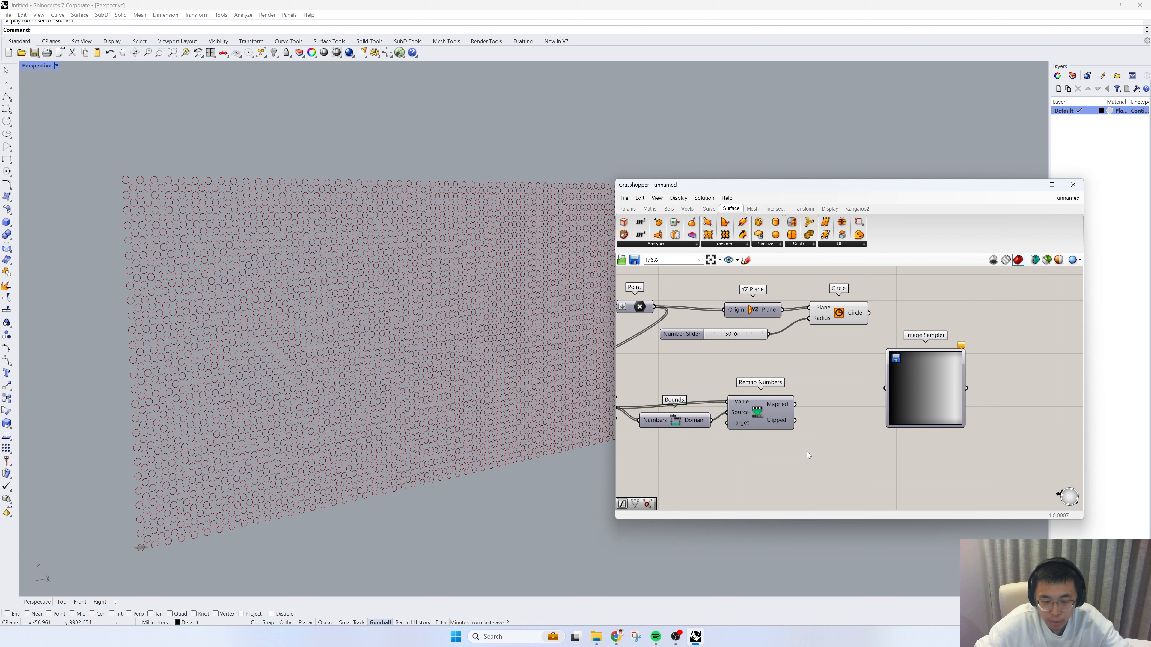
double_click(808, 455)
type("construc")
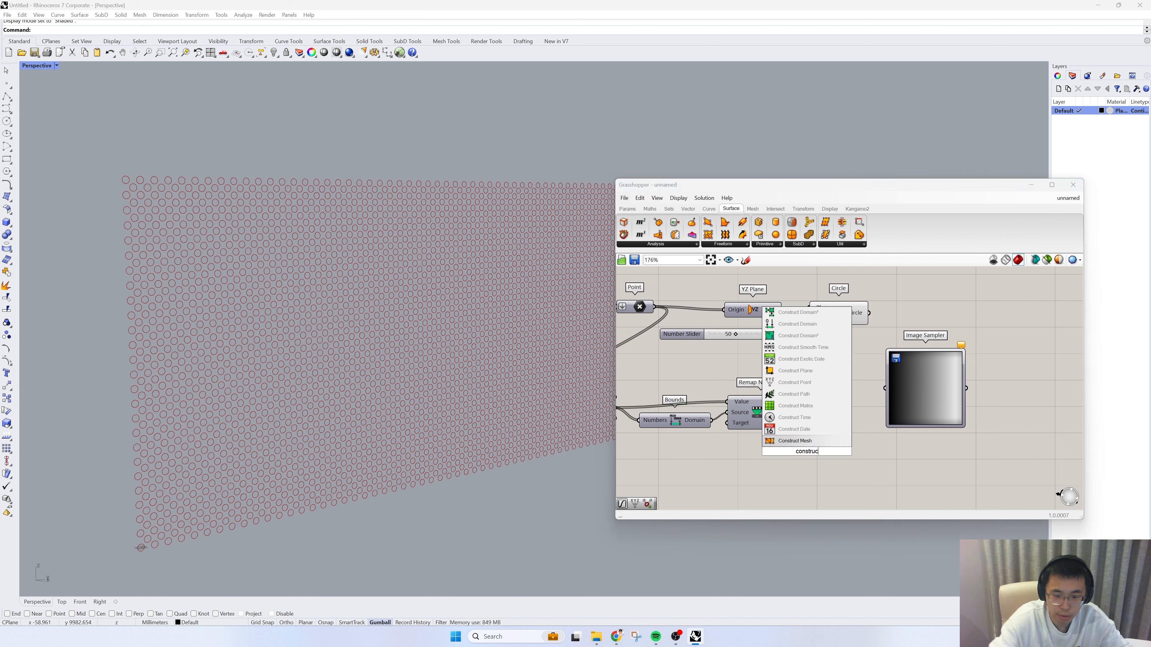
type("t p")
left_click(807, 430)
Step: Space out the Image Sampler and Construct Point, and connect Remap Numbers' Mapped output to the X coordinate of Construct Point
right_click_drag(705, 428, 801, 398)
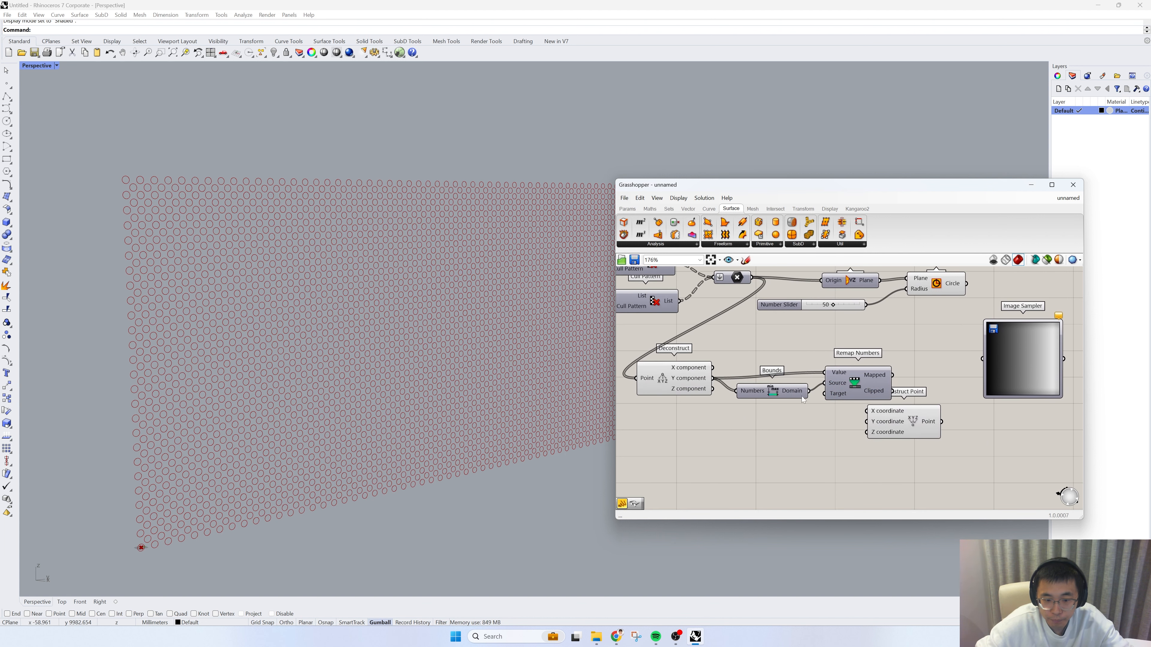
left_click_drag(673, 387, 670, 380)
right_click_drag(815, 369, 755, 386)
left_click_drag(964, 391, 1022, 386)
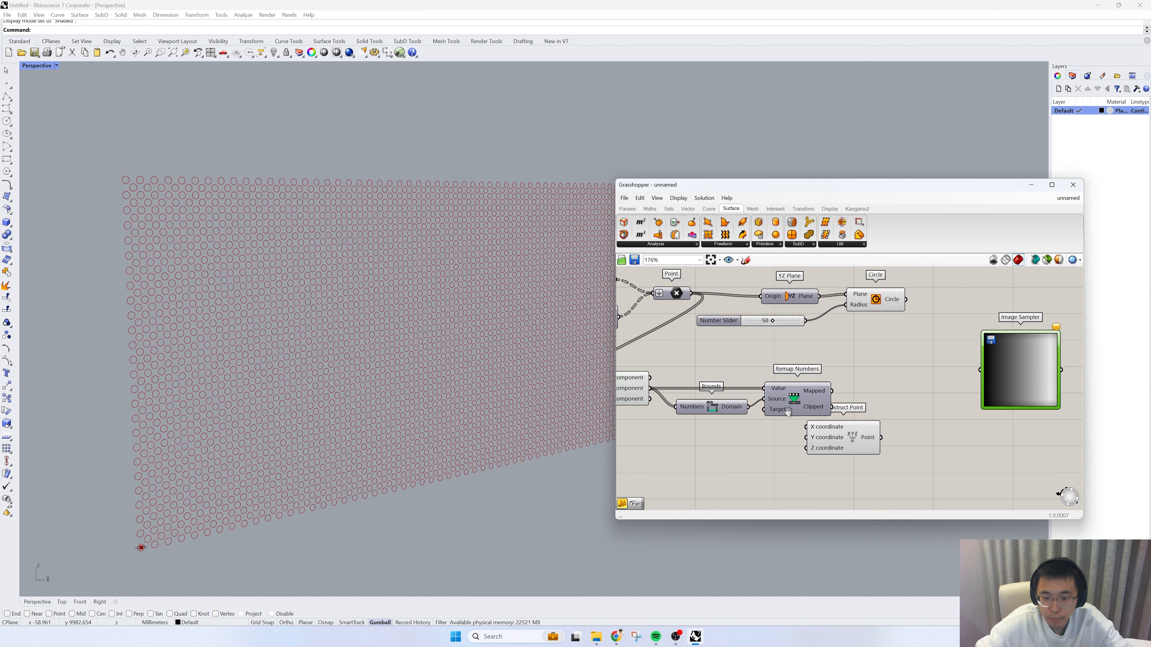
right_click_drag(779, 412, 868, 408)
left_click_drag(932, 432, 1010, 415)
left_click_drag(922, 387, 984, 399)
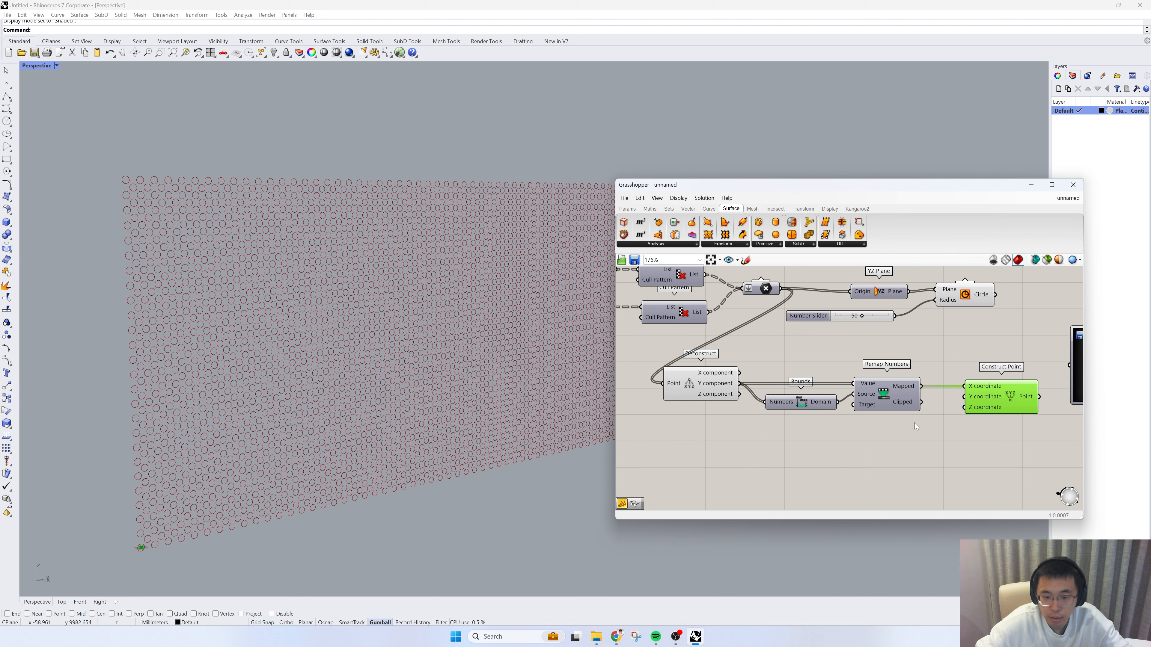
Step: Duplicate Bounds and Remap Numbers below the originals and feed both copies from the Z component of Deconstruct
left_click_drag(913, 425, 788, 382)
key("ctrl+c")
key("ctrl+v")
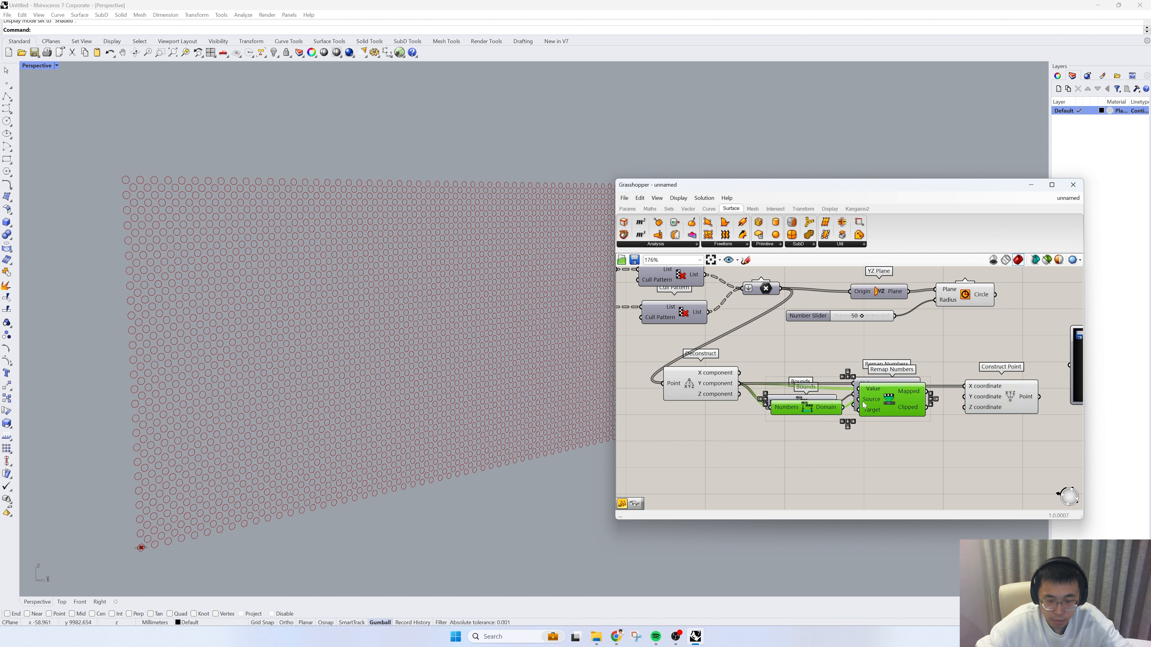
left_click_drag(864, 405, 851, 463)
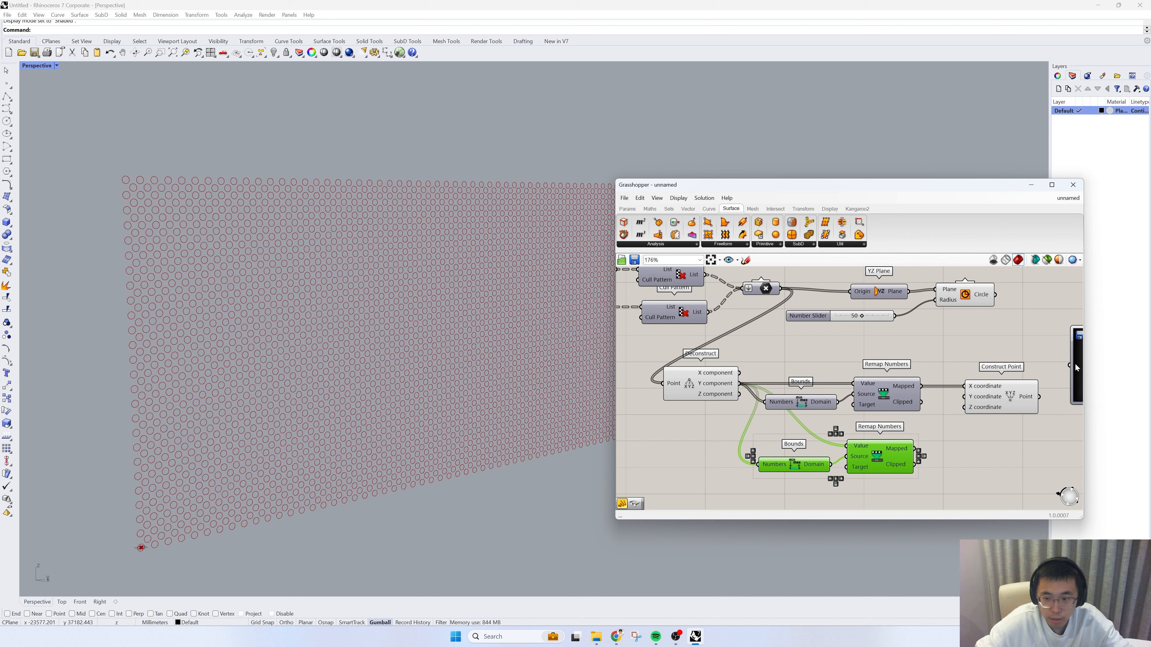
left_click_drag(743, 398, 757, 464)
left_click_drag(740, 393, 846, 446)
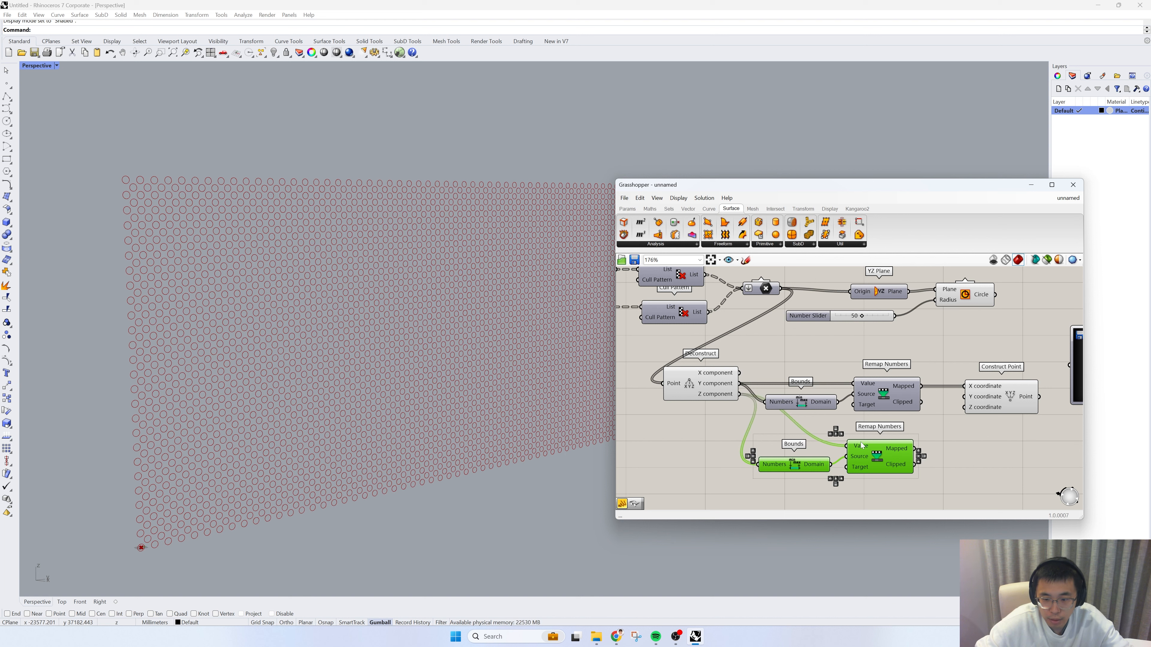
Step: Connect the copied Remap Numbers' Mapped output to the Y coordinate of Construct Point and tidy the Deconstruct component's position
right_click_drag(916, 457, 830, 457)
left_click_drag(830, 453, 881, 400)
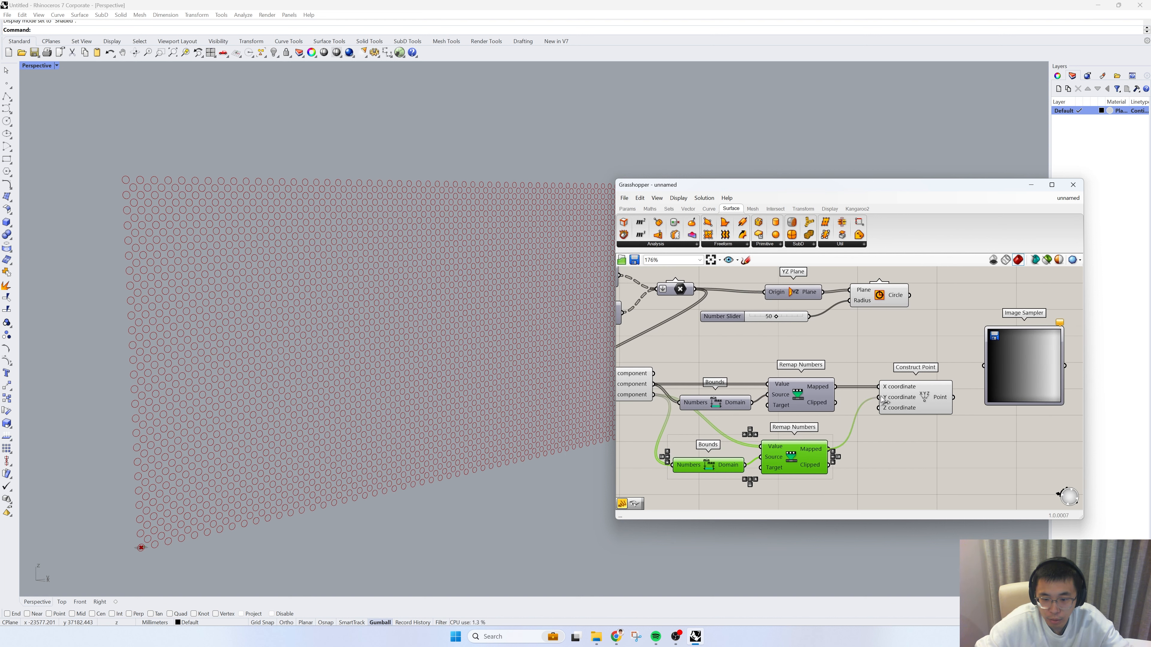
right_click_drag(911, 399, 898, 403)
scroll(899, 403, "down", 1)
right_click_drag(744, 406, 828, 408)
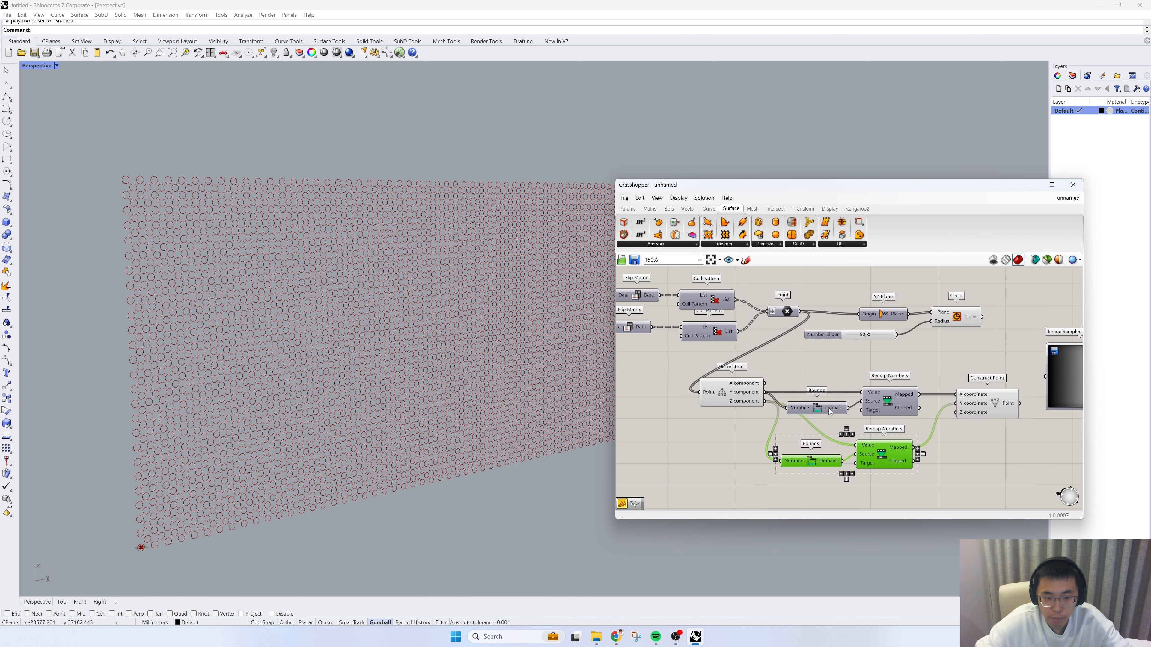
scroll(828, 408, "up", 1)
left_click_drag(705, 395, 692, 392)
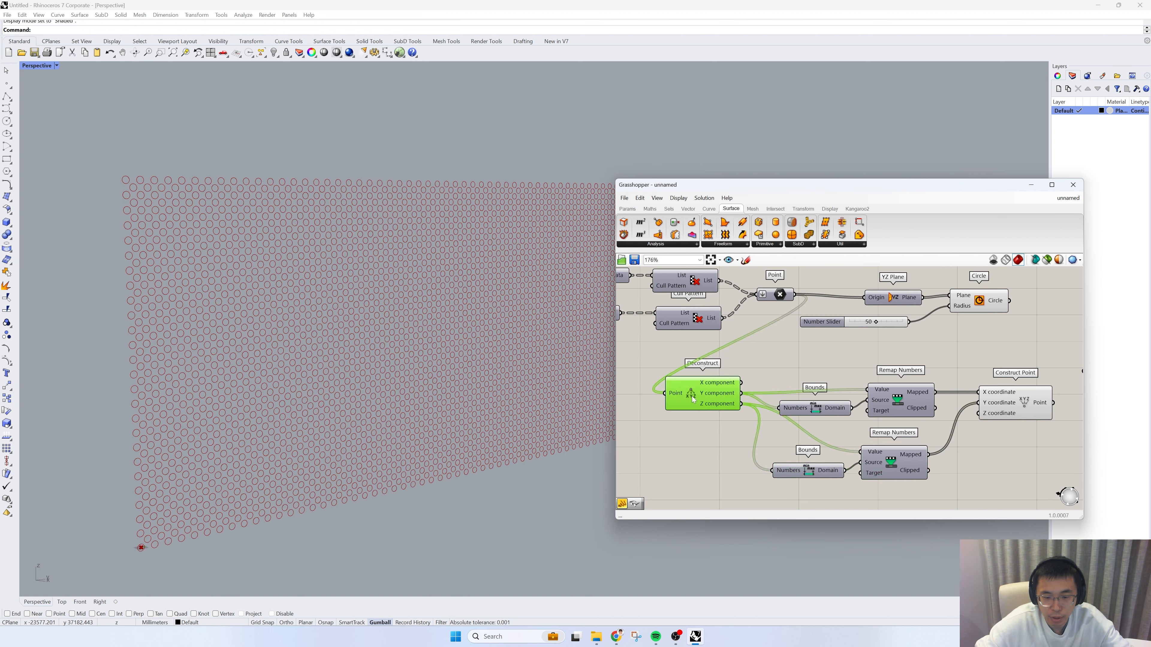
Step: Examine the coordinates entering Construct Point and compare them with the X and Y domains in the Image Sampler settings
mouse_move(774, 296)
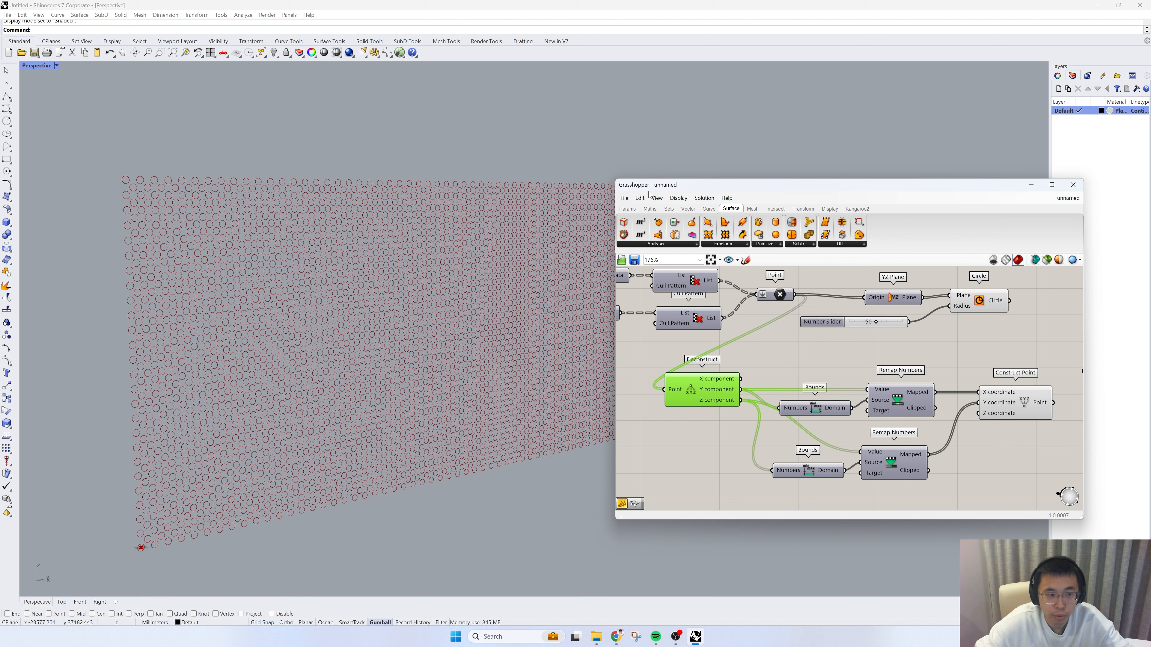
right_click_drag(871, 352, 675, 348)
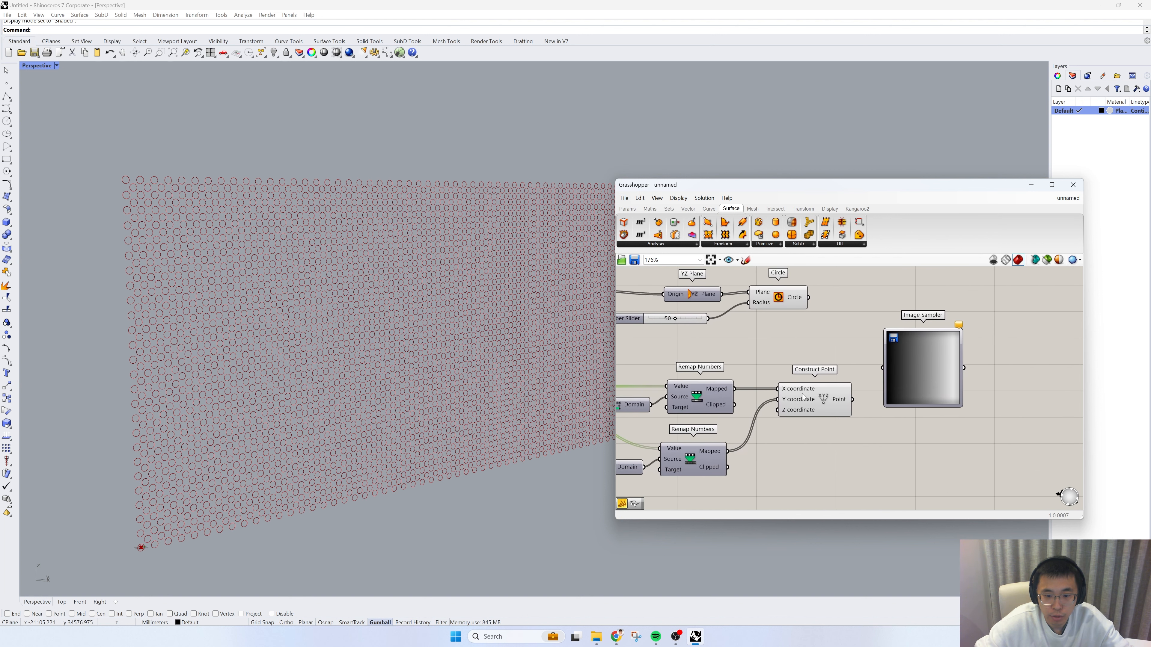
scroll(793, 392, "up", 3)
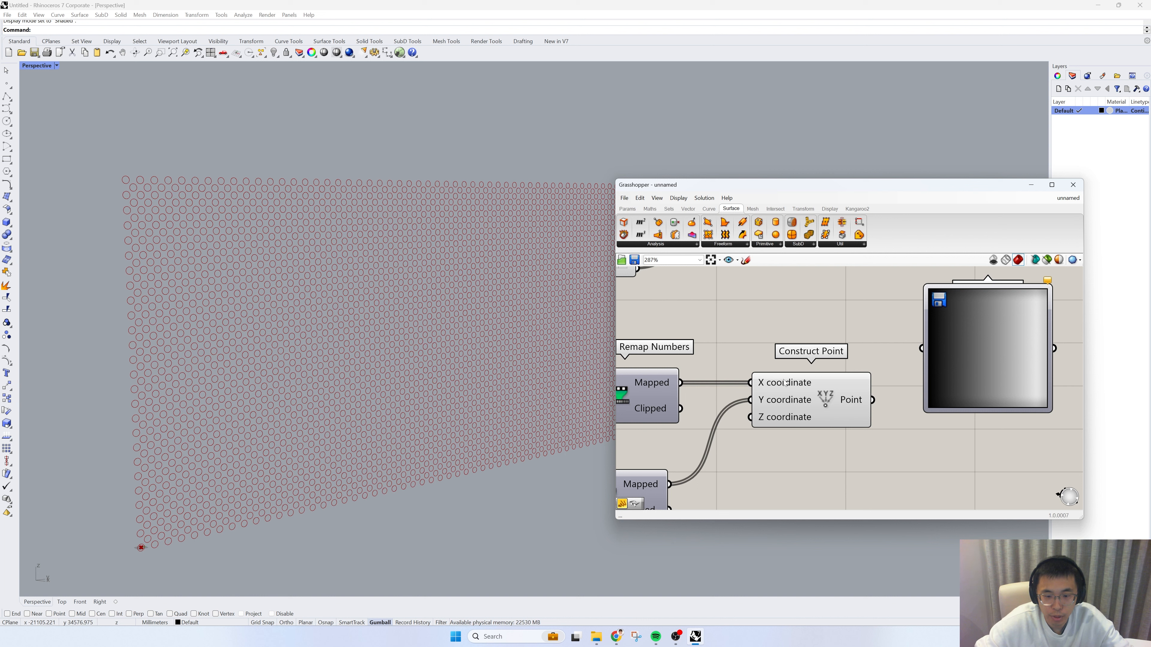
mouse_move(841, 407)
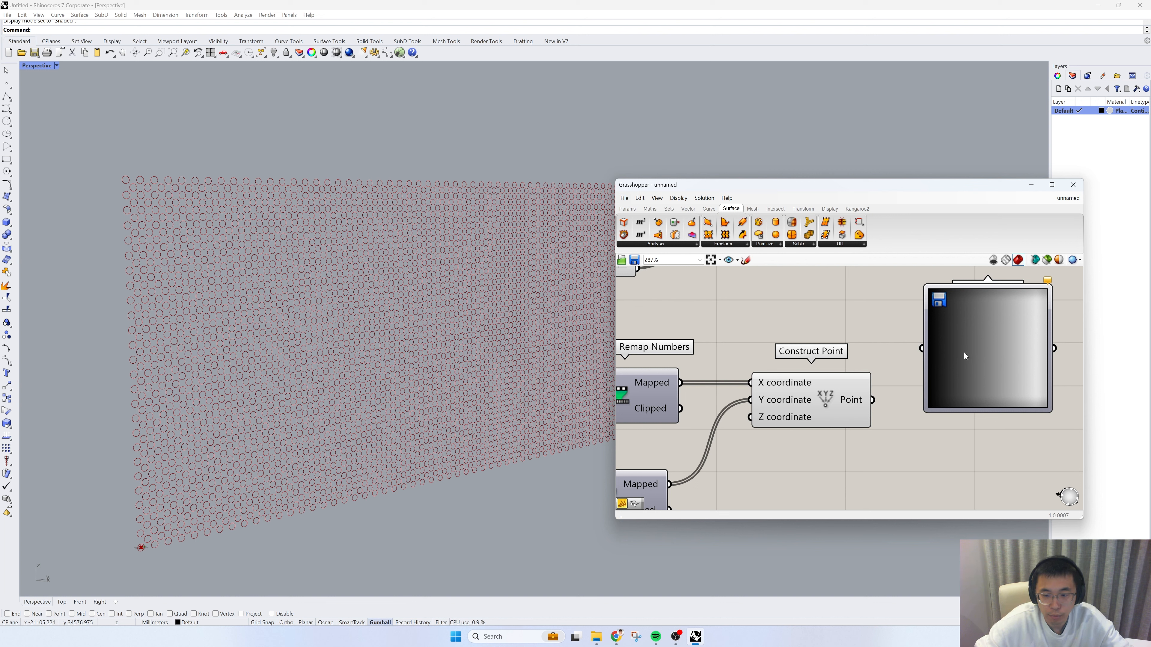
scroll(961, 352, "down", 2)
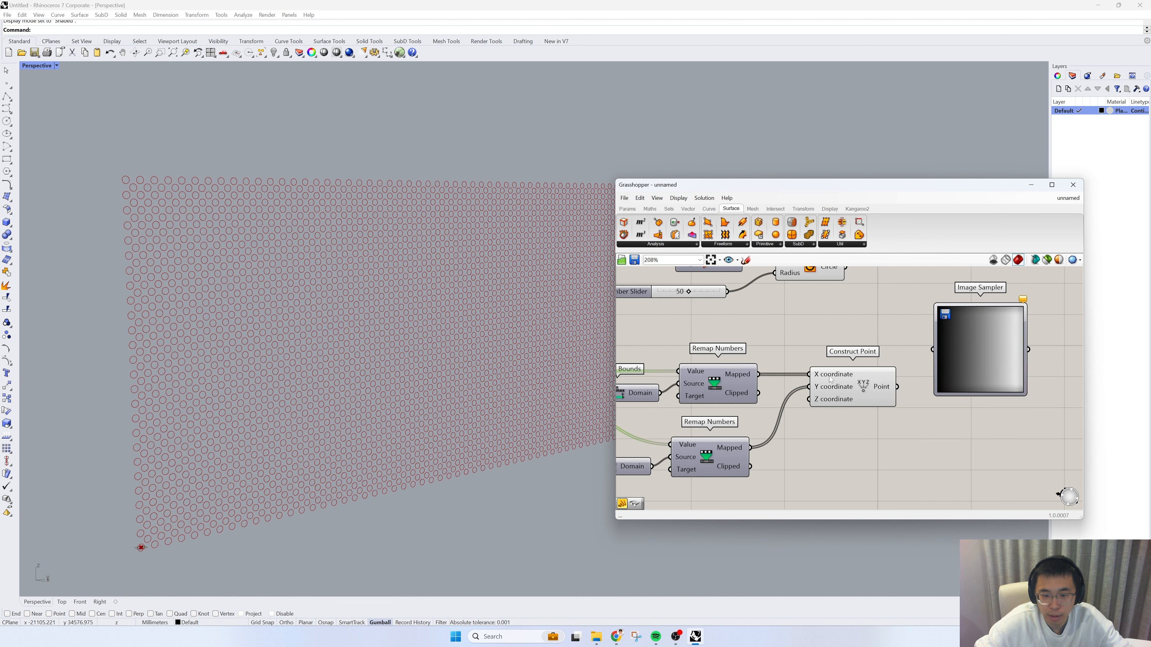
scroll(830, 380, "up", 1)
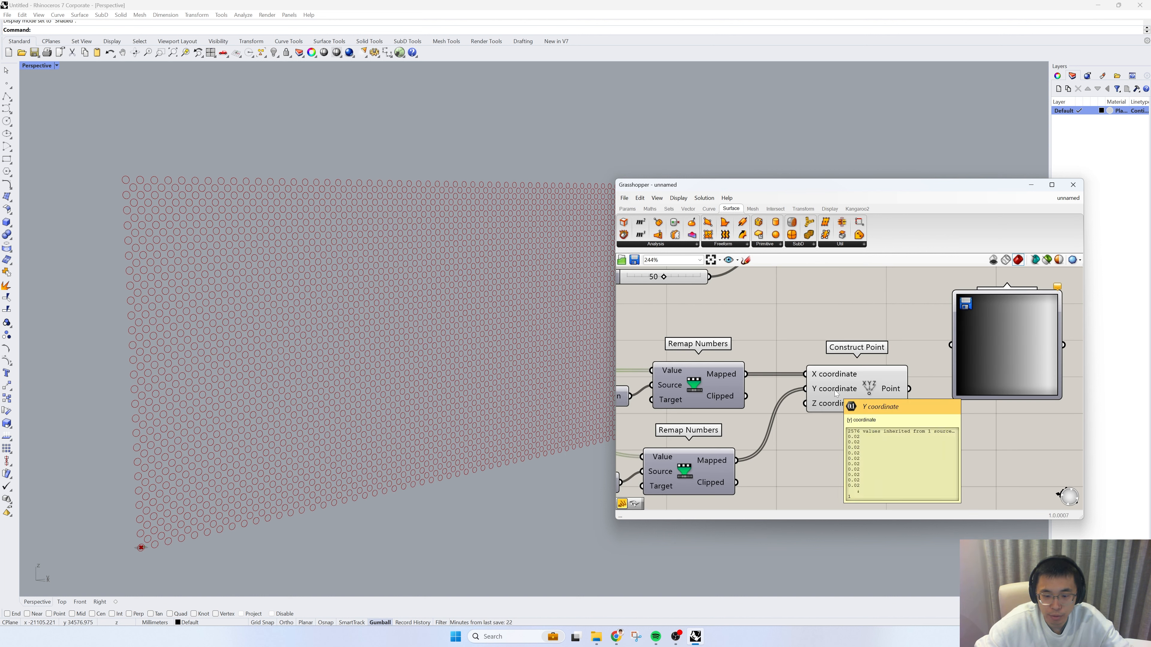
right_click_drag(837, 394, 775, 391)
double_click(902, 361)
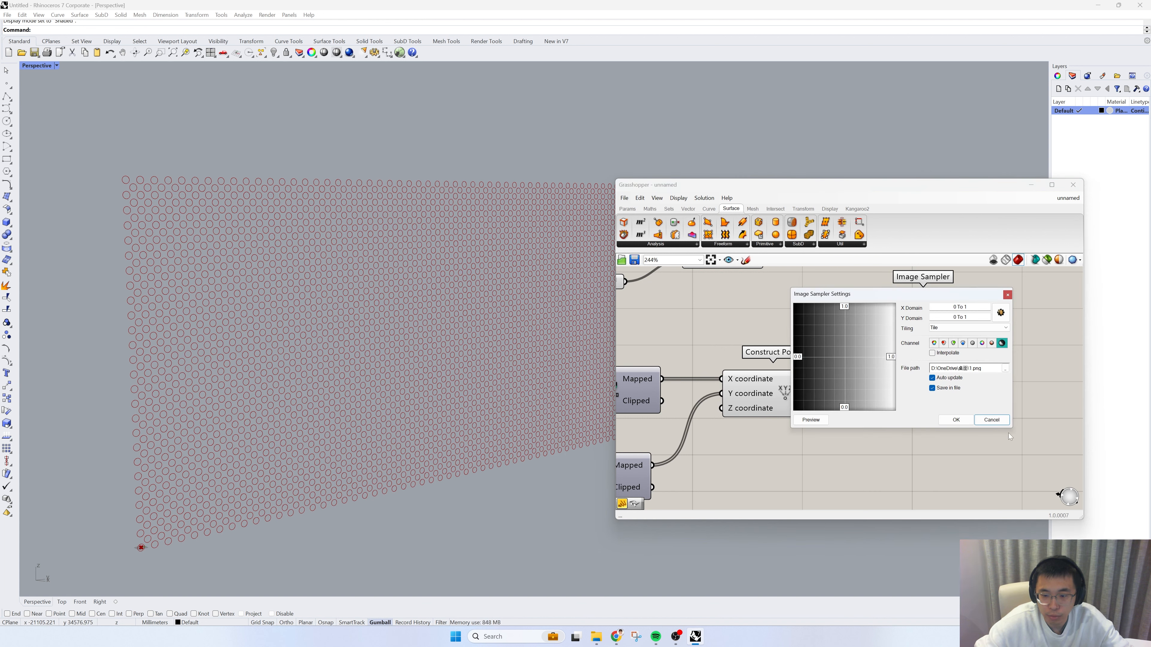
left_click(995, 423)
Step: Connect Construct Point's output to the Image Sampler and align the sampler with it
left_click_drag(827, 394, 865, 350)
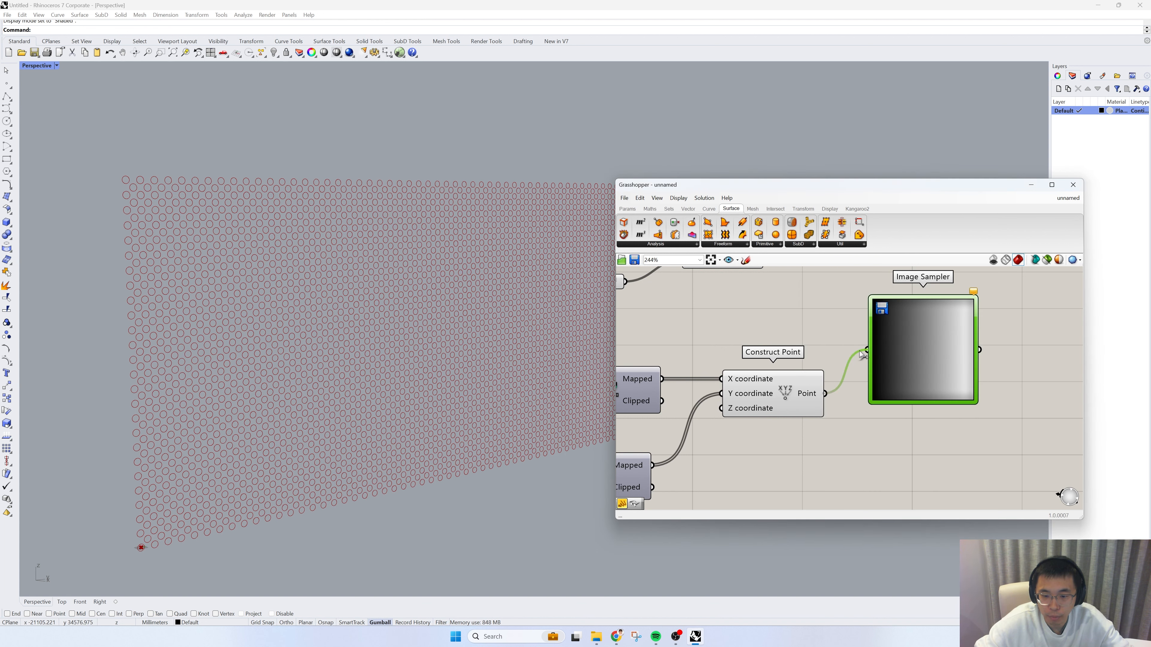
right_click_drag(924, 284, 914, 323)
left_click_drag(923, 393, 930, 429)
scroll(930, 432, "down", 1)
right_click_drag(984, 428, 830, 350)
Step: Inspect the Image Sampler's output values in a temporary Panel through to the end of the list, and remove the Panel
double_click(910, 411)
type("panel")
key("Return")
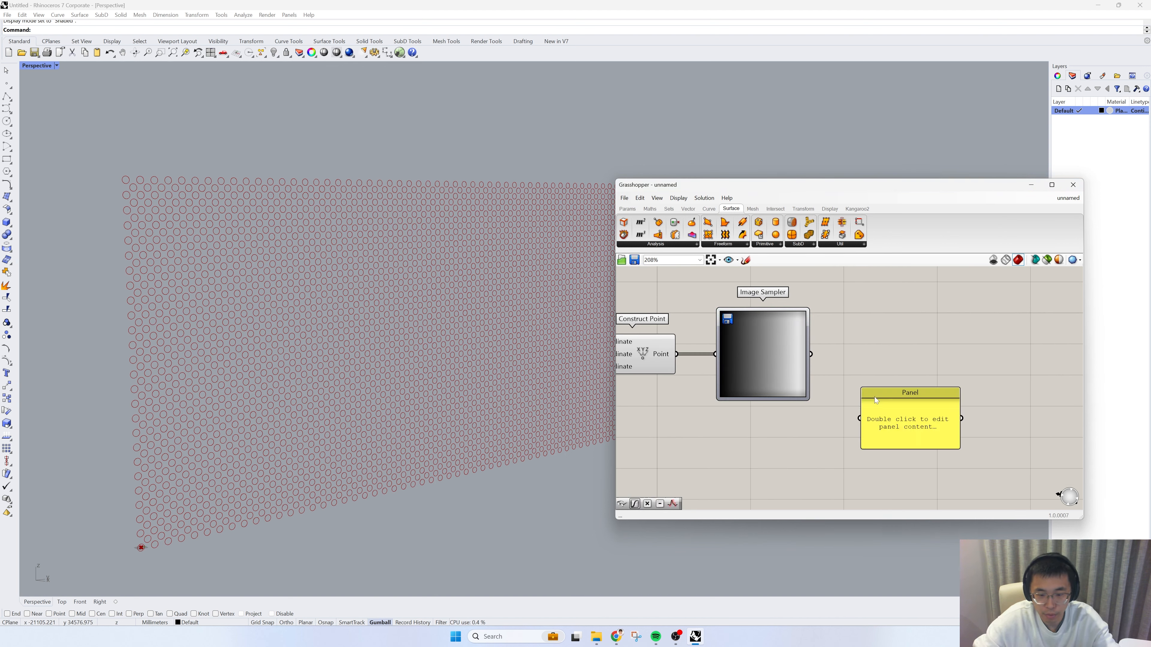
left_click_drag(810, 354, 862, 383)
right_click_drag(898, 435, 877, 377)
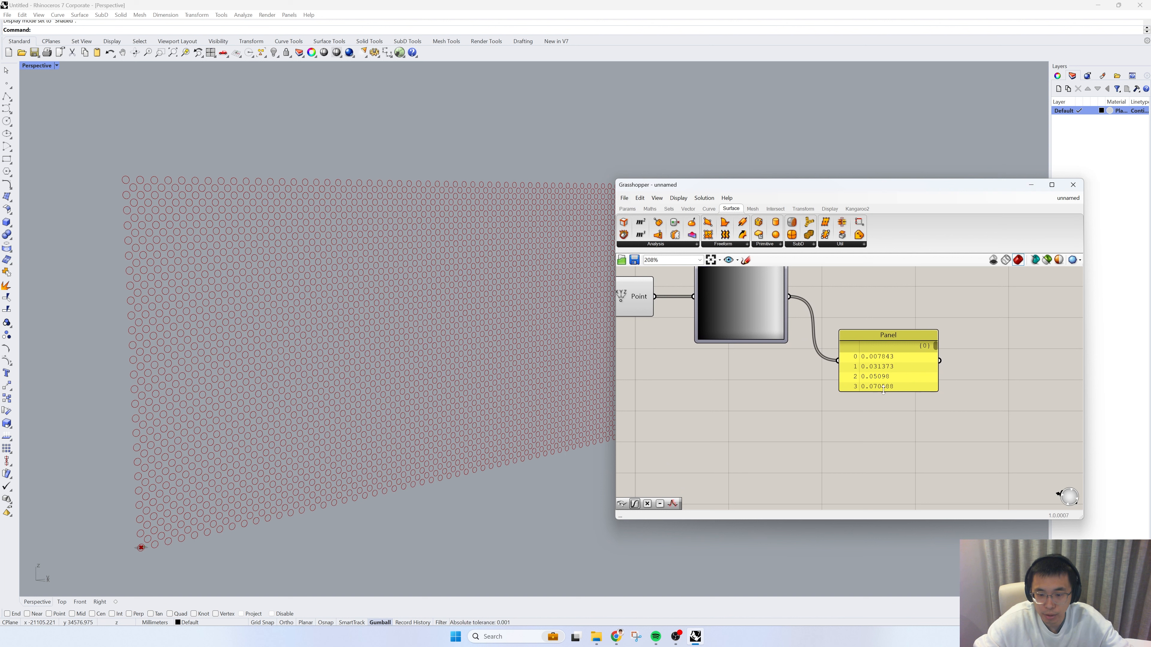
left_click_drag(887, 391, 890, 431)
left_click_drag(935, 347, 932, 429)
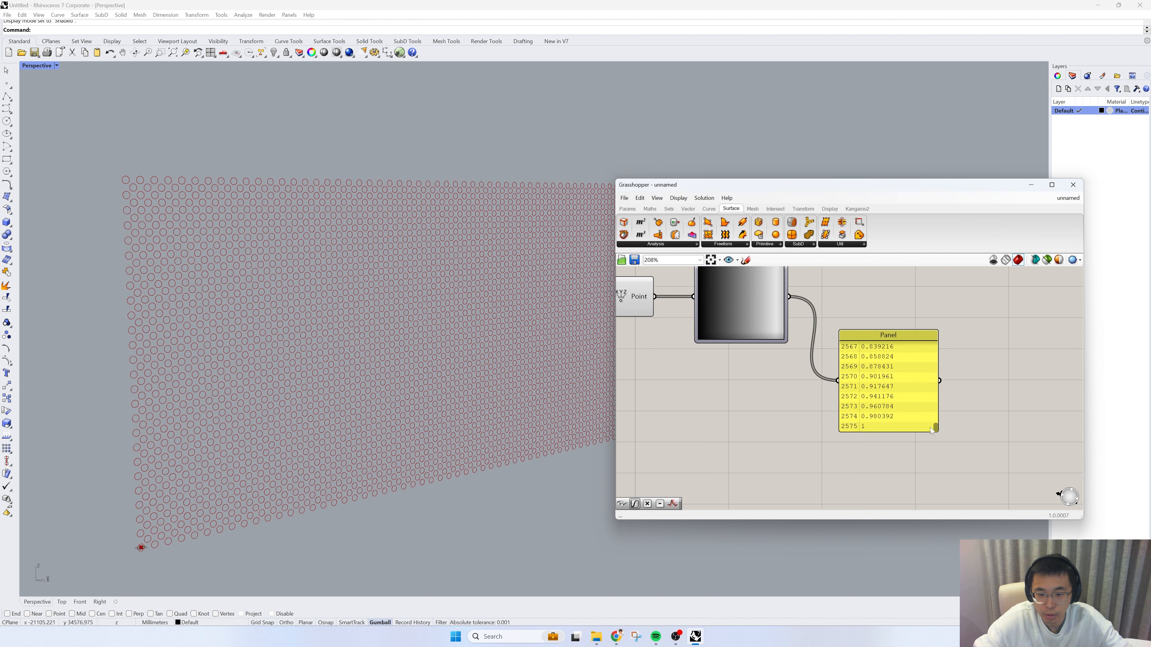
right_click_drag(788, 398, 819, 437)
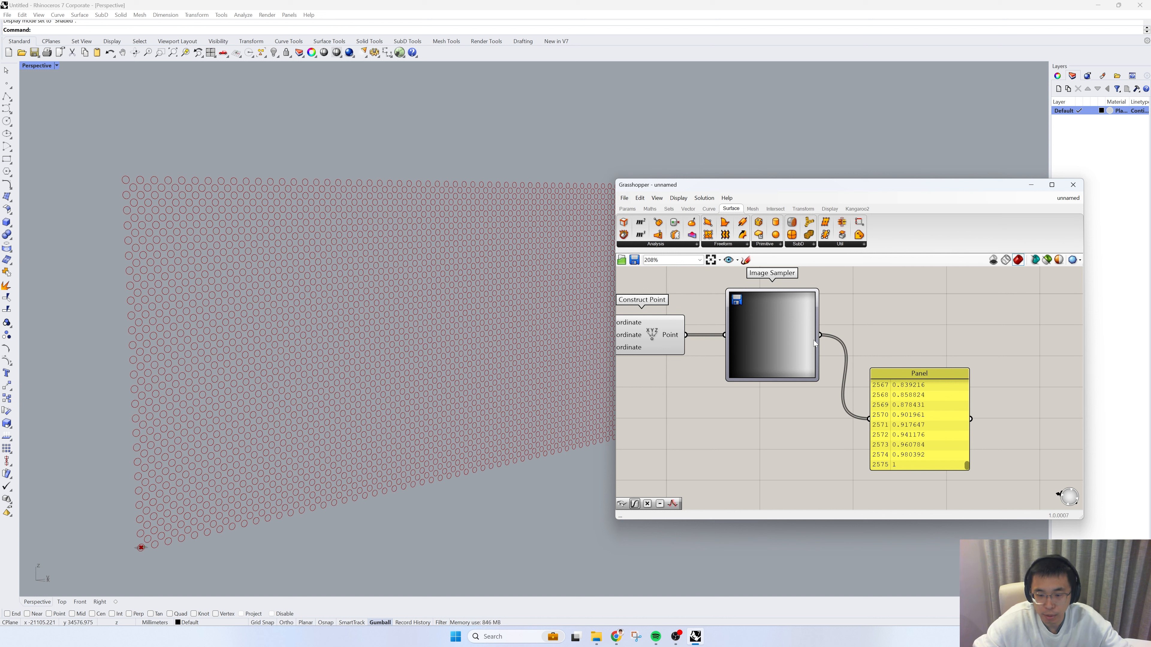
left_click(934, 409)
key("Delete")
Step: Add a Graph Mapper fed by the Image Sampler, set it to a Bezier graph, and shape its curve into a steep S
double_click(918, 420)
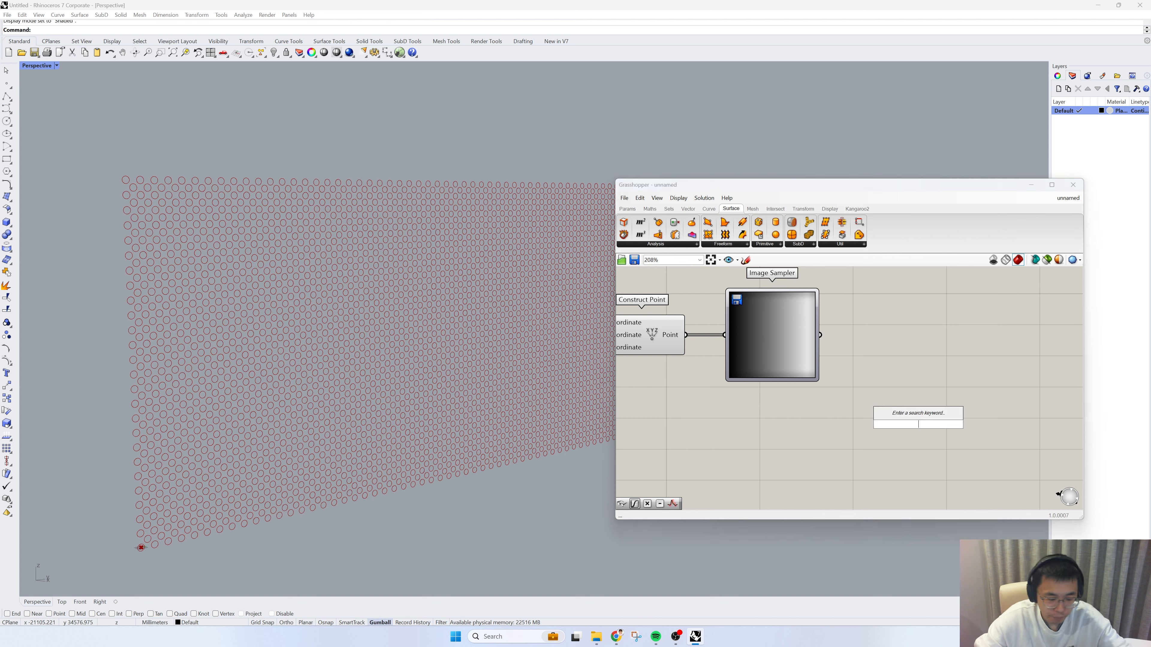
type("gra")
left_click(905, 390)
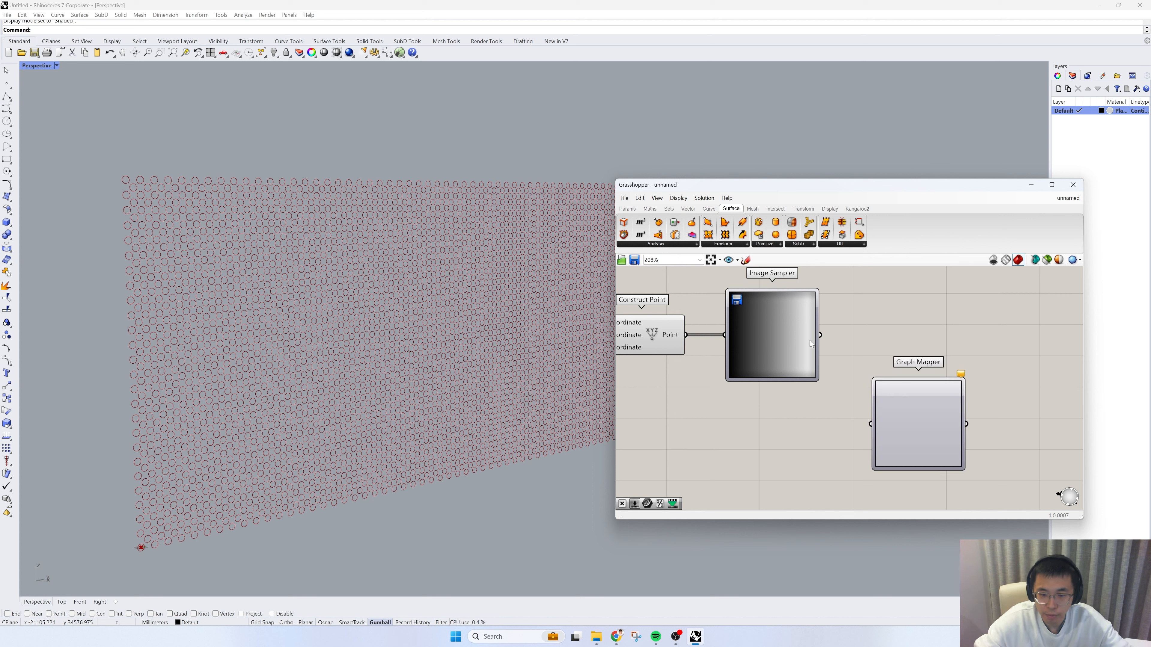
left_click_drag(819, 336, 888, 387)
right_click(888, 388)
mouse_move(934, 486)
left_click(973, 494)
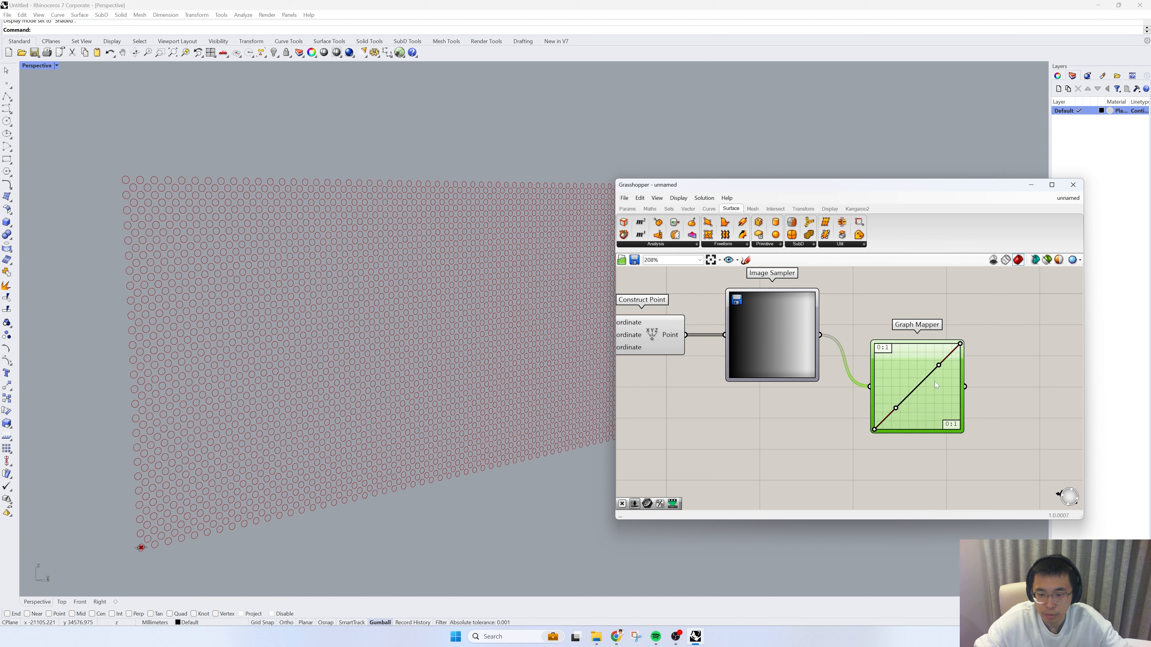
left_click_drag(938, 365, 909, 344)
left_click_drag(899, 408, 924, 432)
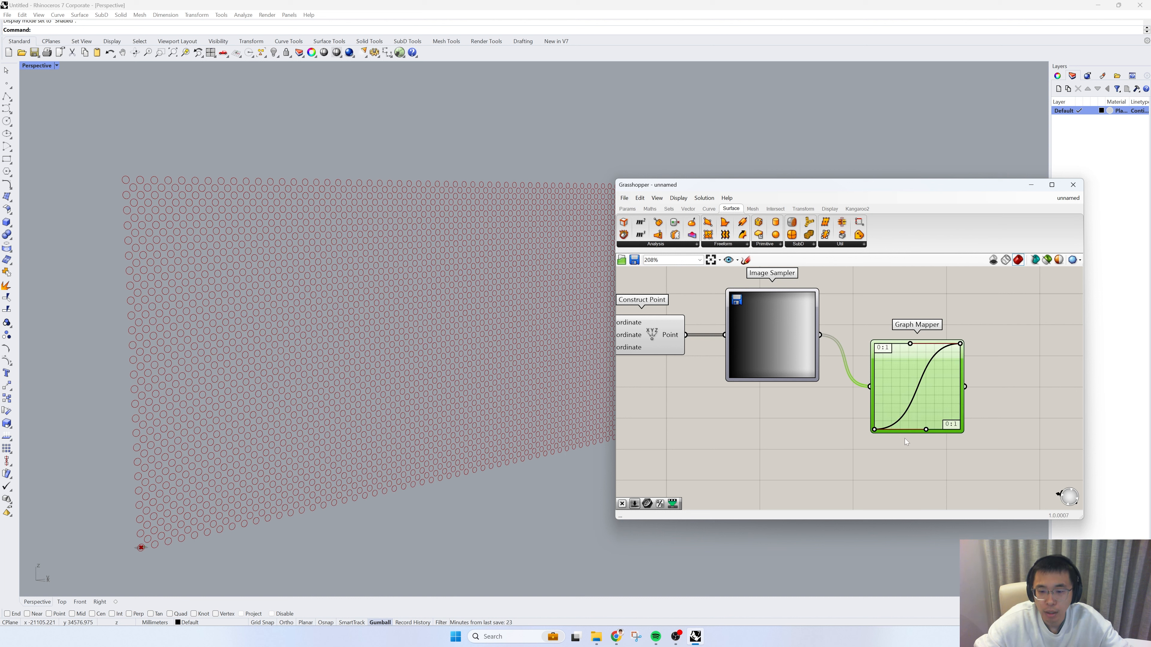
Step: Add a Multiplication component beside the Graph Mapper and connect the Graph Mapper's output to its A input
scroll(904, 438, "down", 2)
double_click(939, 425)
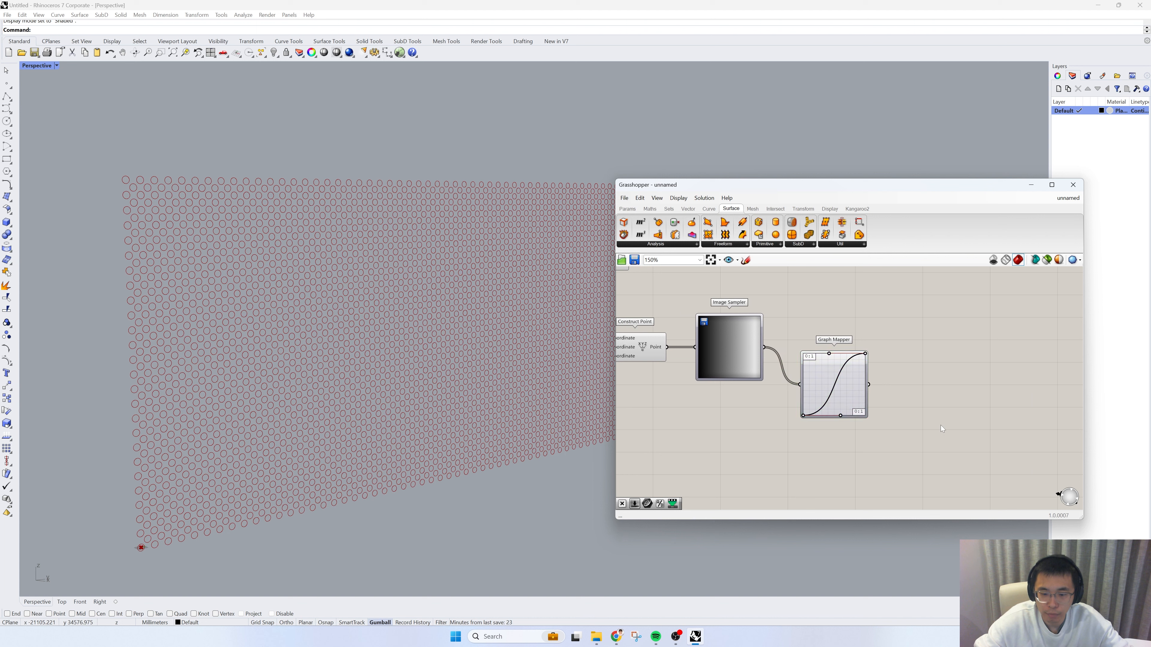
type("*")
key("Return")
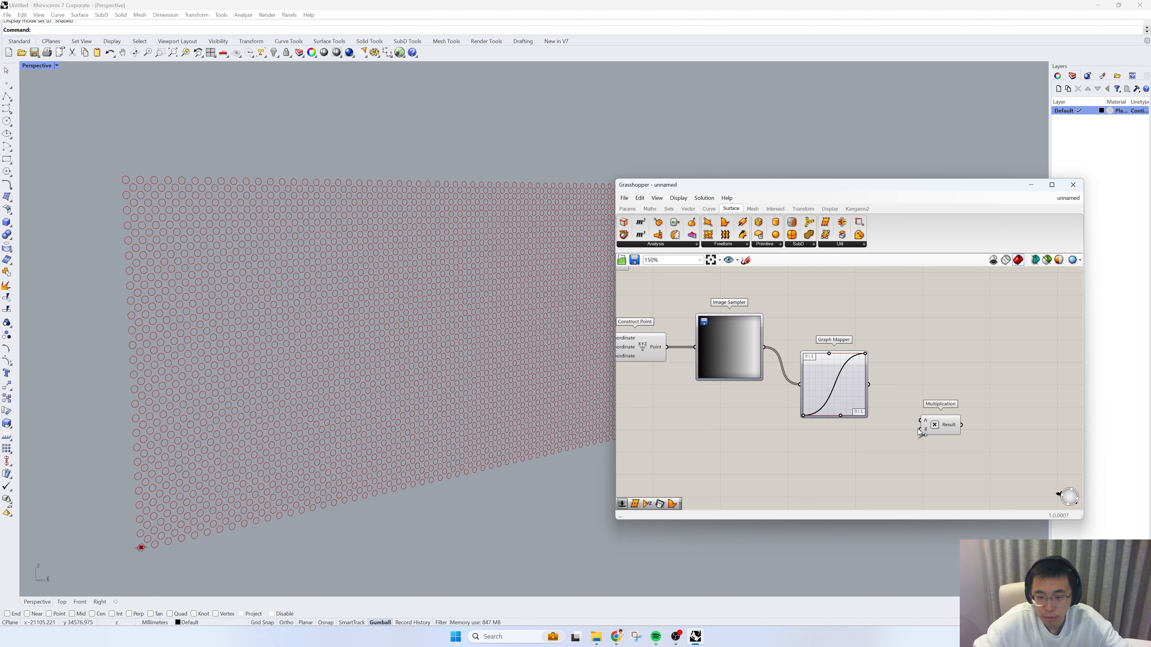
left_click_drag(939, 428, 926, 423)
left_click_drag(873, 387, 906, 414)
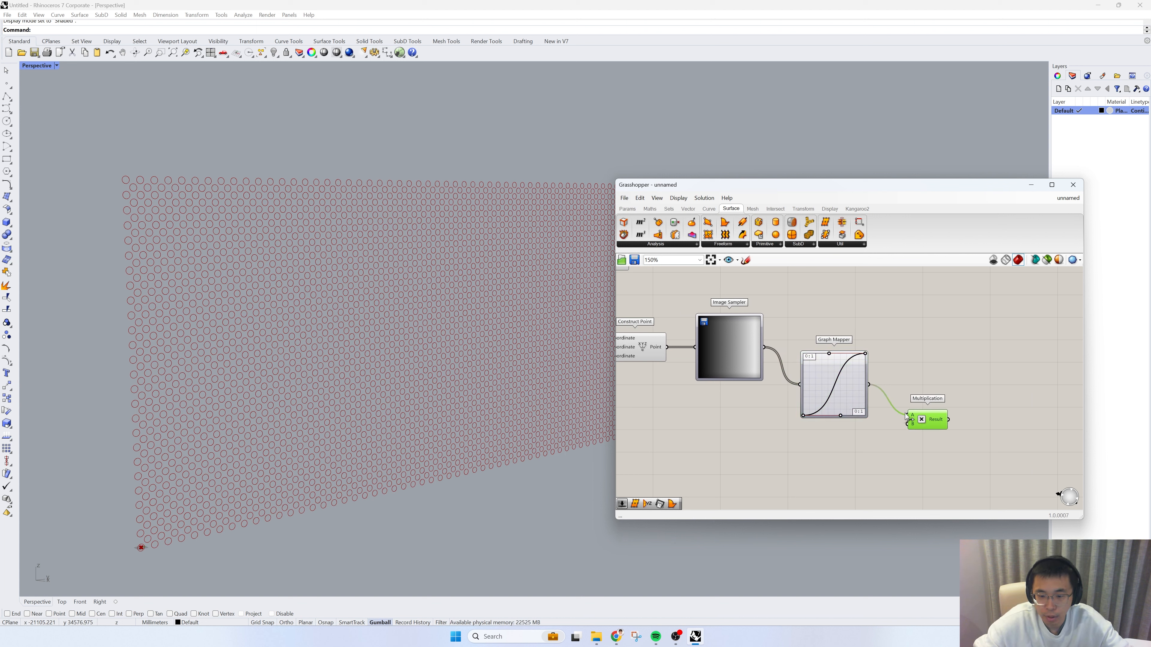
Step: Duplicate the circle radius Number Slider, place the copy below the Graph Mapper, and connect it to Multiplication's B input
right_click_drag(849, 438, 869, 441)
double_click(869, 442)
left_click(779, 465)
scroll(779, 465, "down", 2)
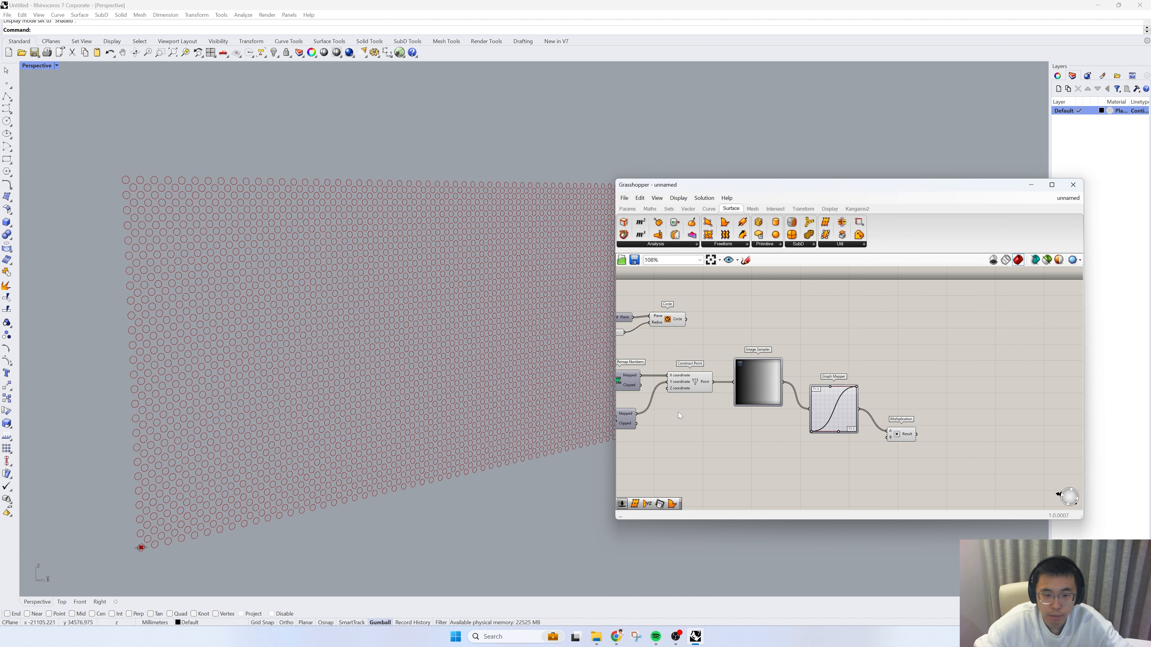
right_click_drag(692, 415, 810, 403)
key("ctrl+c")
key("ctrl+v")
left_click_drag(741, 324, 1009, 343)
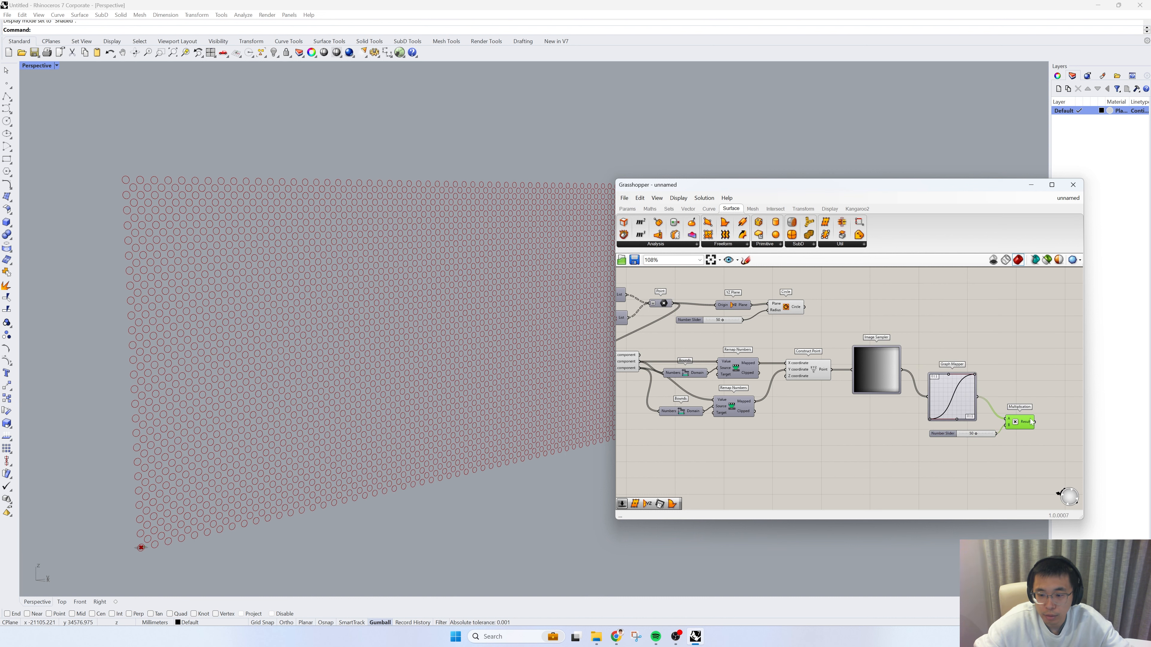
Step: Connect the Multiplication result to the Circle's Radius input, delete the old radius slider, and move Circle clear of the other components
left_click_drag(1033, 422, 994, 315)
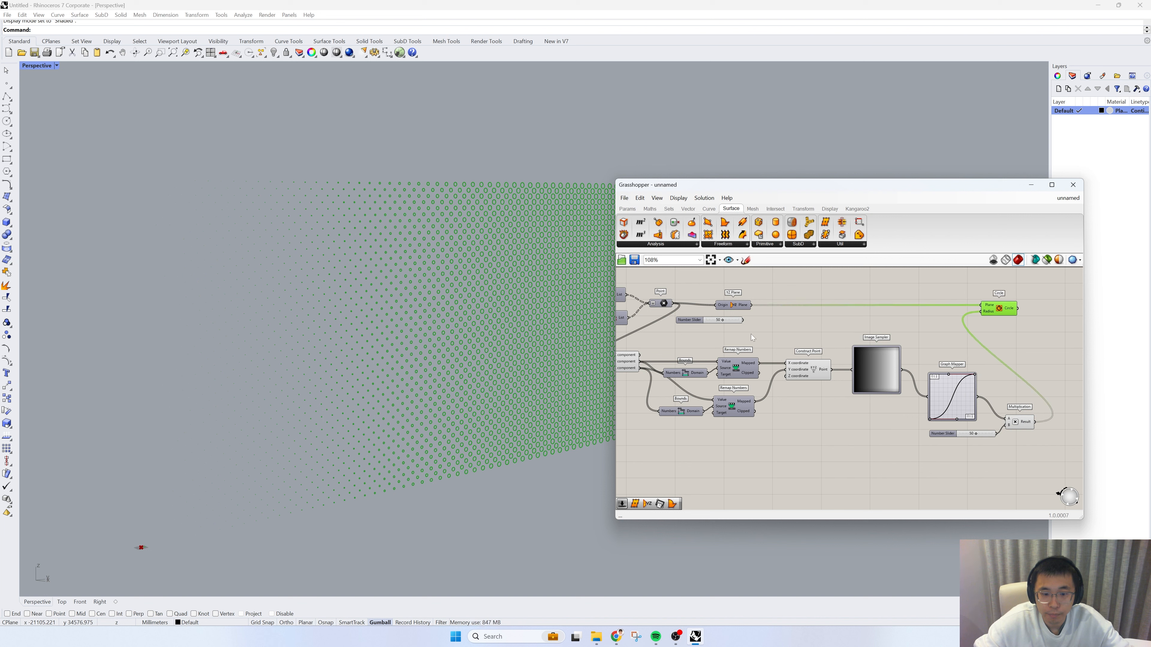
left_click(724, 319)
key("Delete")
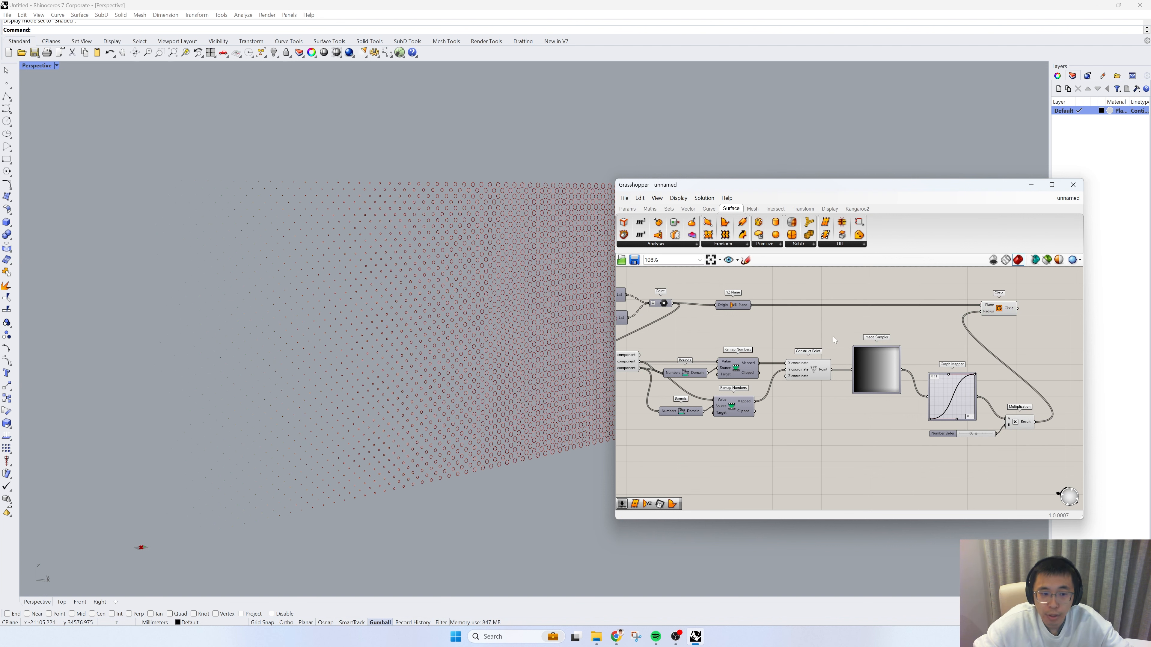
right_click_drag(896, 318, 852, 328)
left_click_drag(970, 322, 1078, 321)
Step: Raise the start point of the Graph Mapper's Bezier curve slightly above zero and level its lower handle near the far edge
scroll(309, 374, "down", 2)
scroll(308, 371, "down", 2)
scroll(438, 364, "up", 2)
right_click_drag(319, 386, 376, 383, "shift")
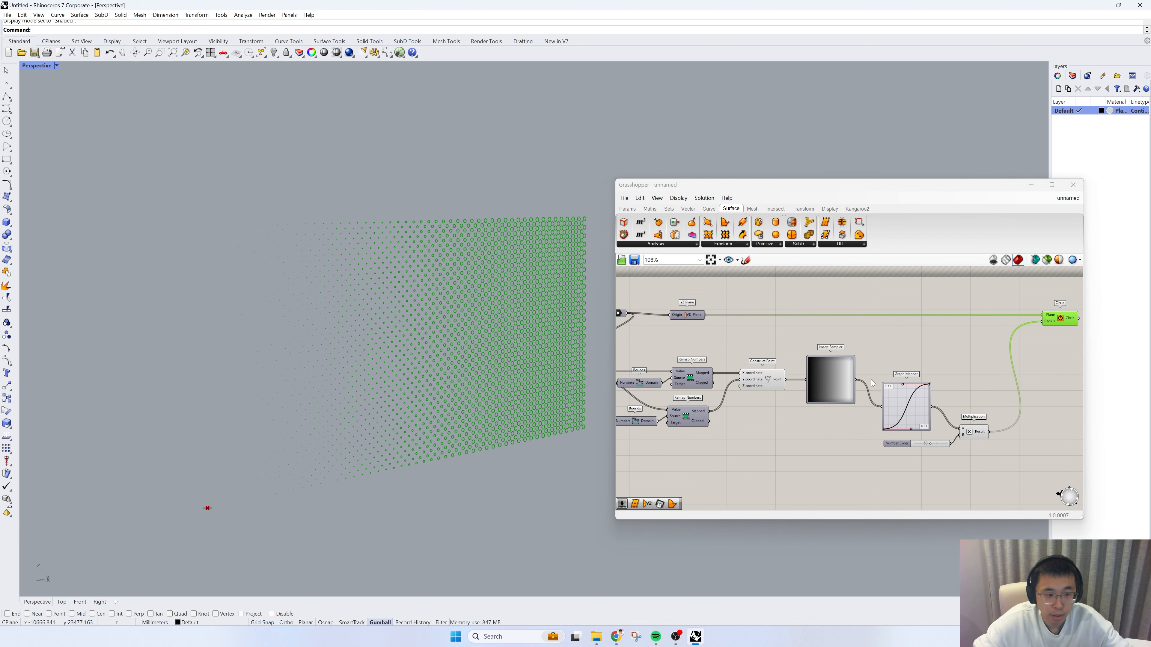
scroll(887, 427, "up", 3)
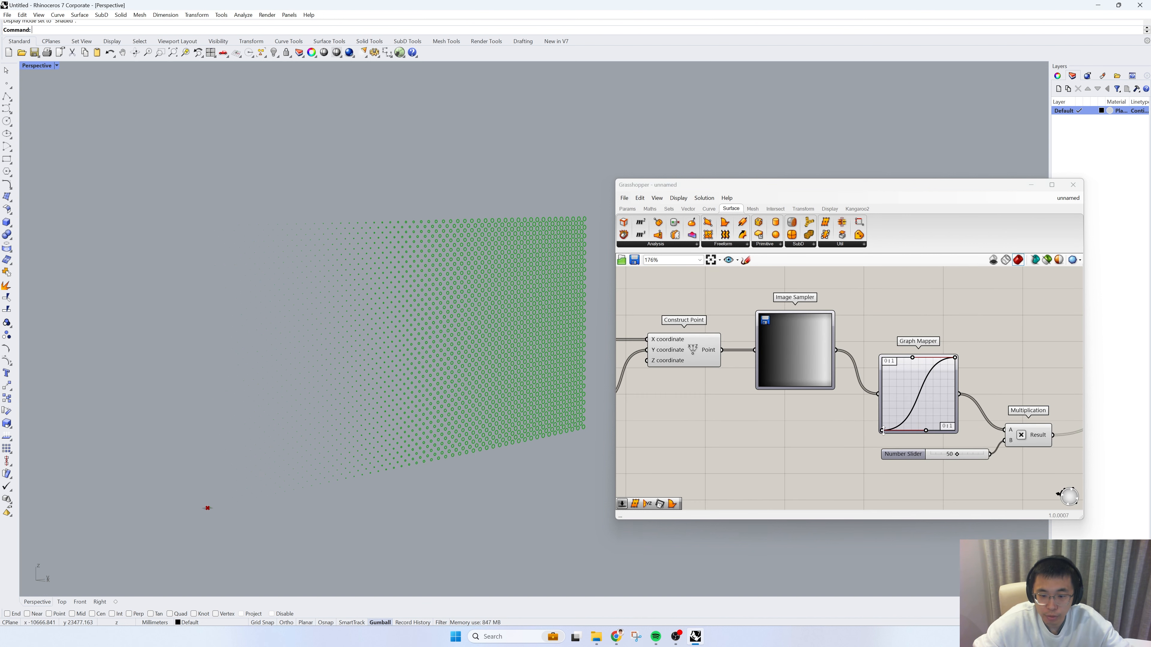
left_click_drag(882, 430, 925, 398)
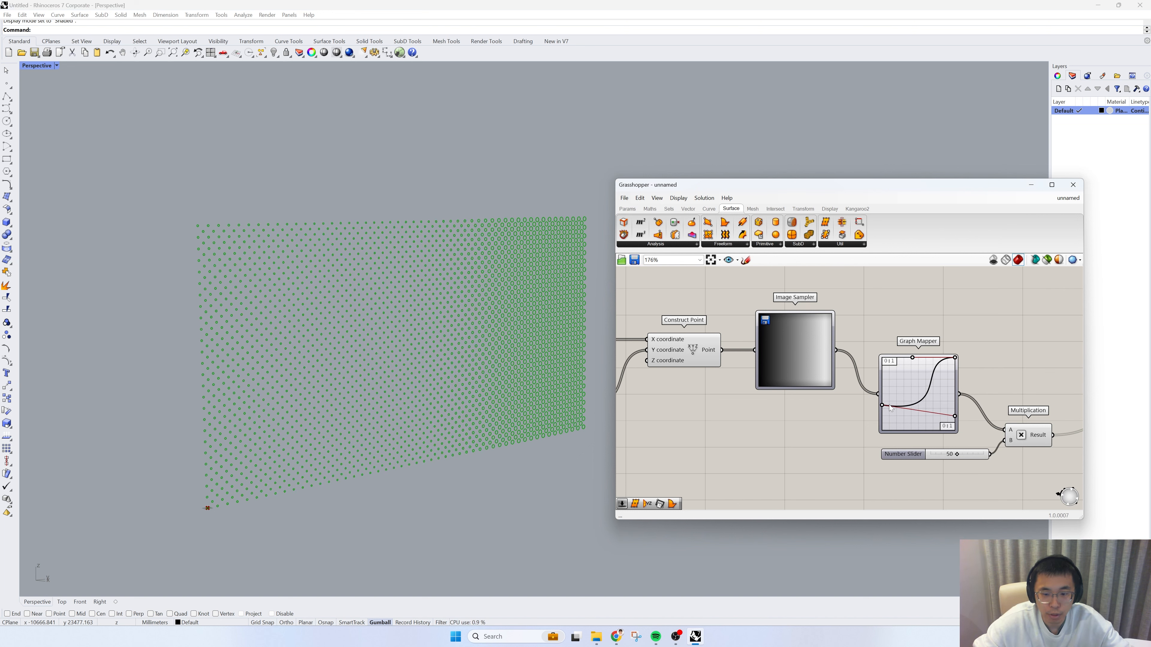
left_click_drag(884, 409, 881, 421)
left_click_drag(954, 417, 933, 408)
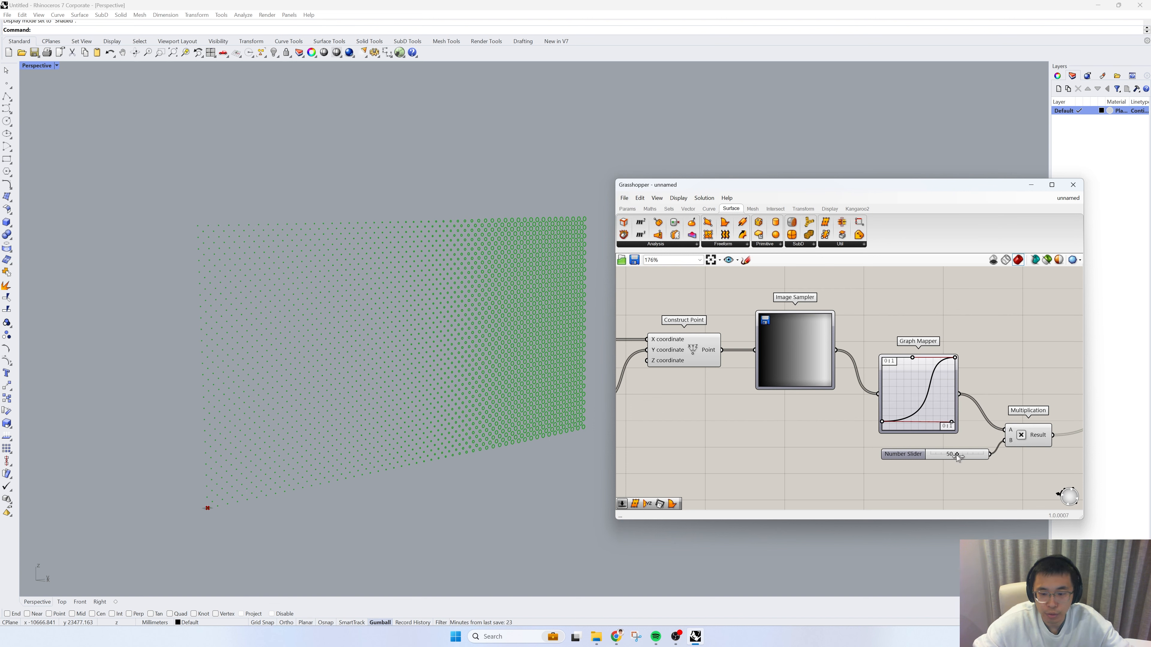
Step: Set the Multiplication slider to 74 and pull the Graph Mapper's upper handle inward and down for a steeper end of the curve
mouse_move(957, 457)
left_mouse_down()
mouse_move(940, 456)
mouse_move(973, 458)
left_mouse_up()
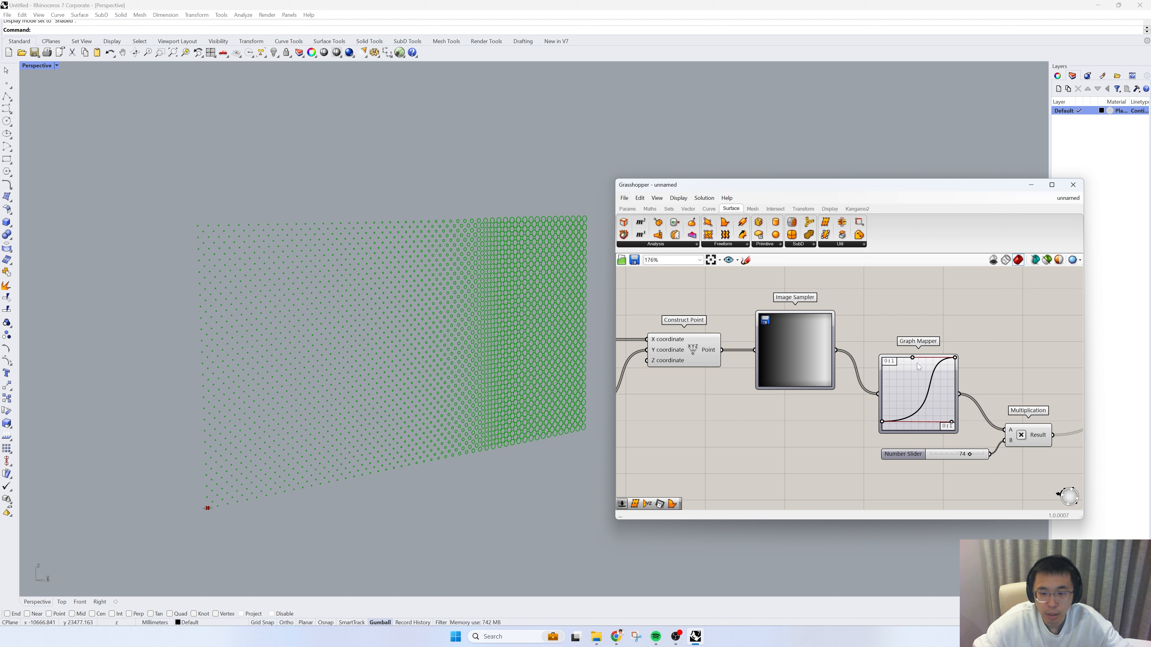
left_click_drag(912, 359, 926, 370)
scroll(849, 421, "down", 2)
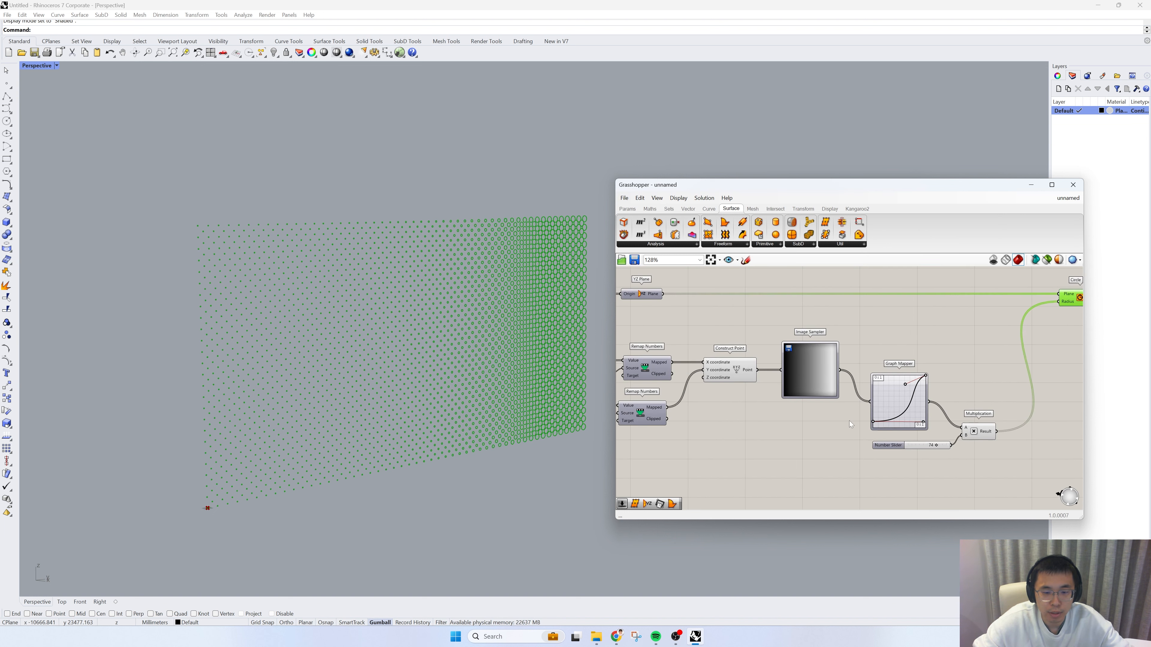
scroll(810, 373, "up", 2)
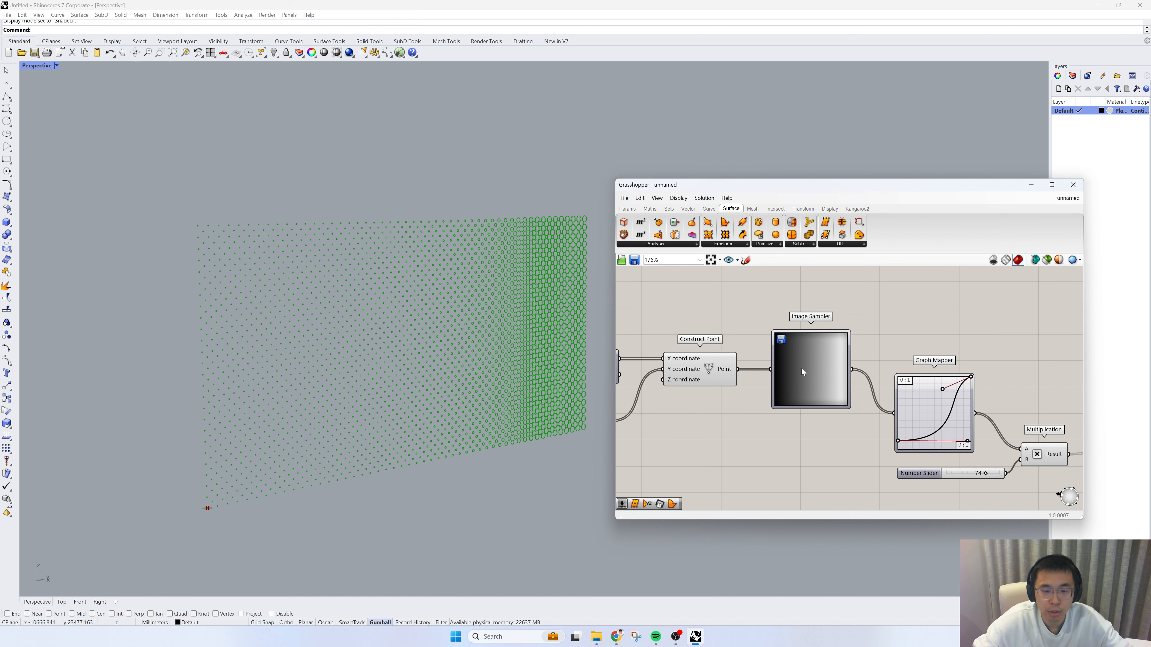
scroll(801, 369, "down", 1)
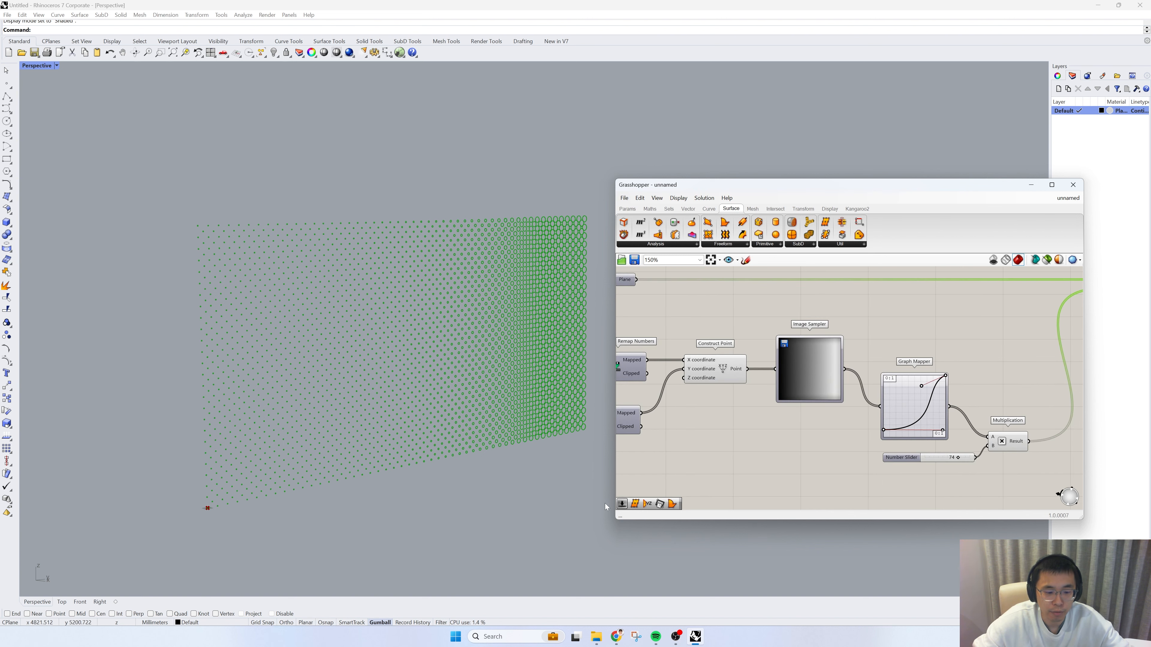
Step: Switch to Chrome and search Google Images for "black white map"
left_click(616, 637)
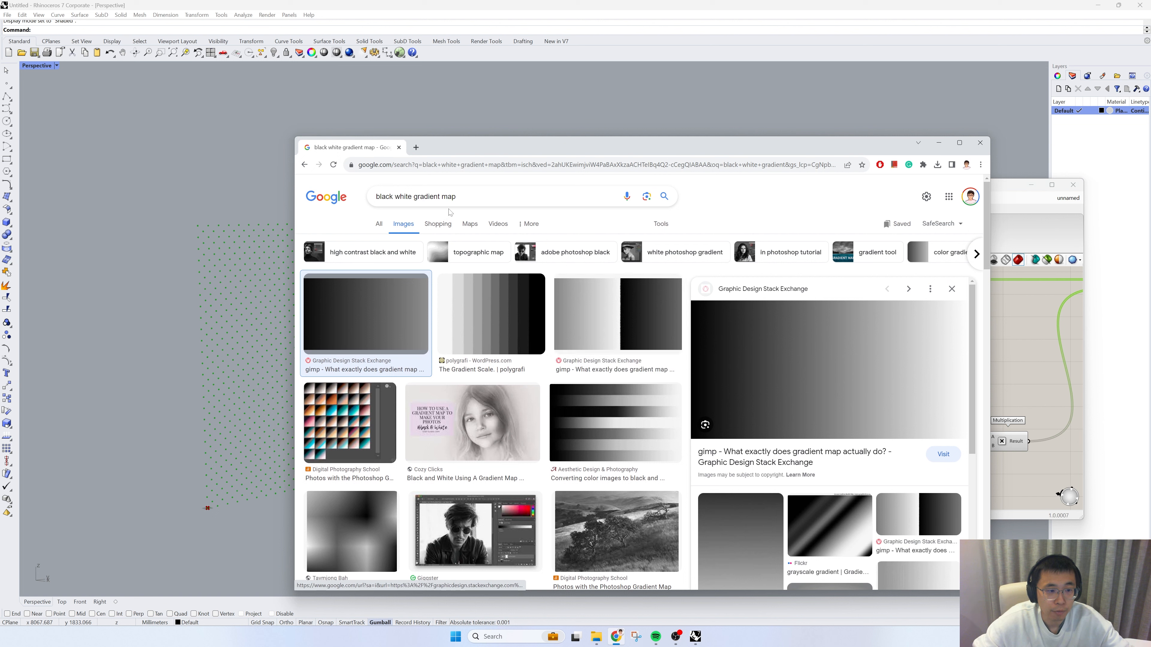
left_click(521, 196)
left_click_drag(417, 196, 441, 196)
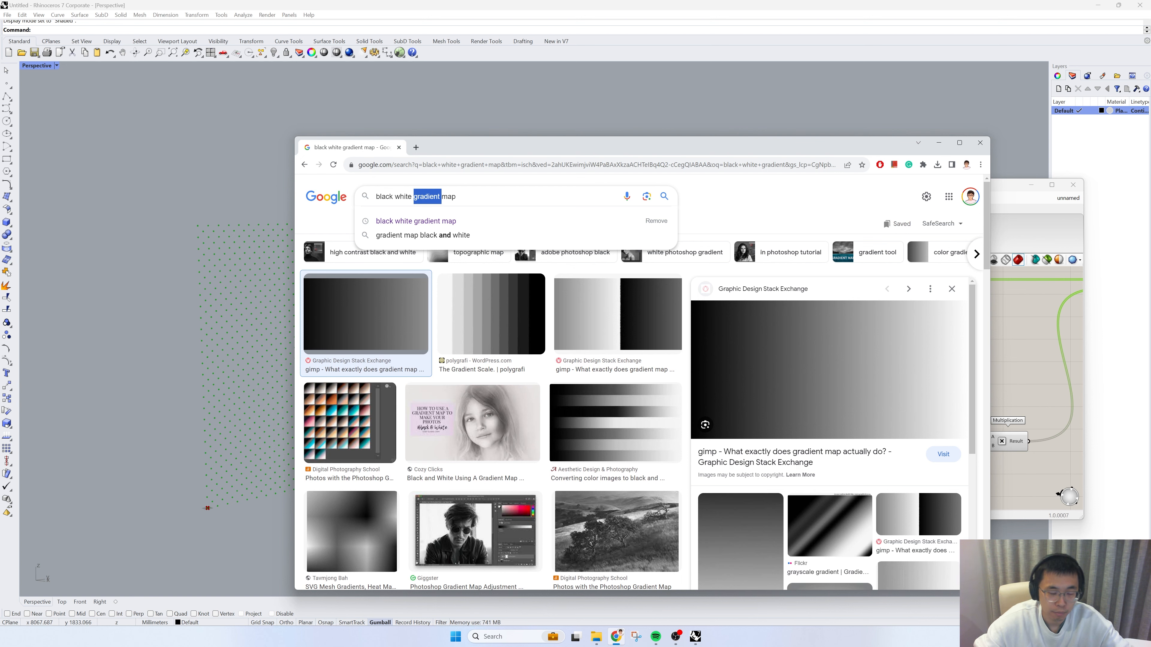
key("BackSpace")
key("Return")
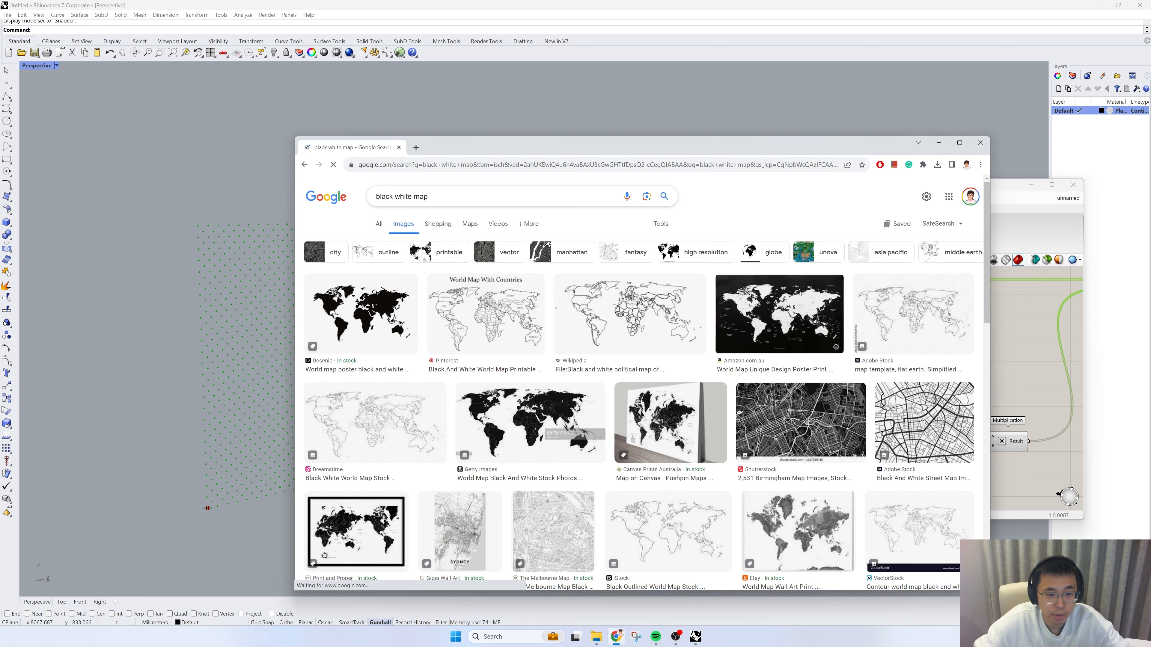
scroll(433, 200, "down", 5)
scroll(434, 200, "up", 4)
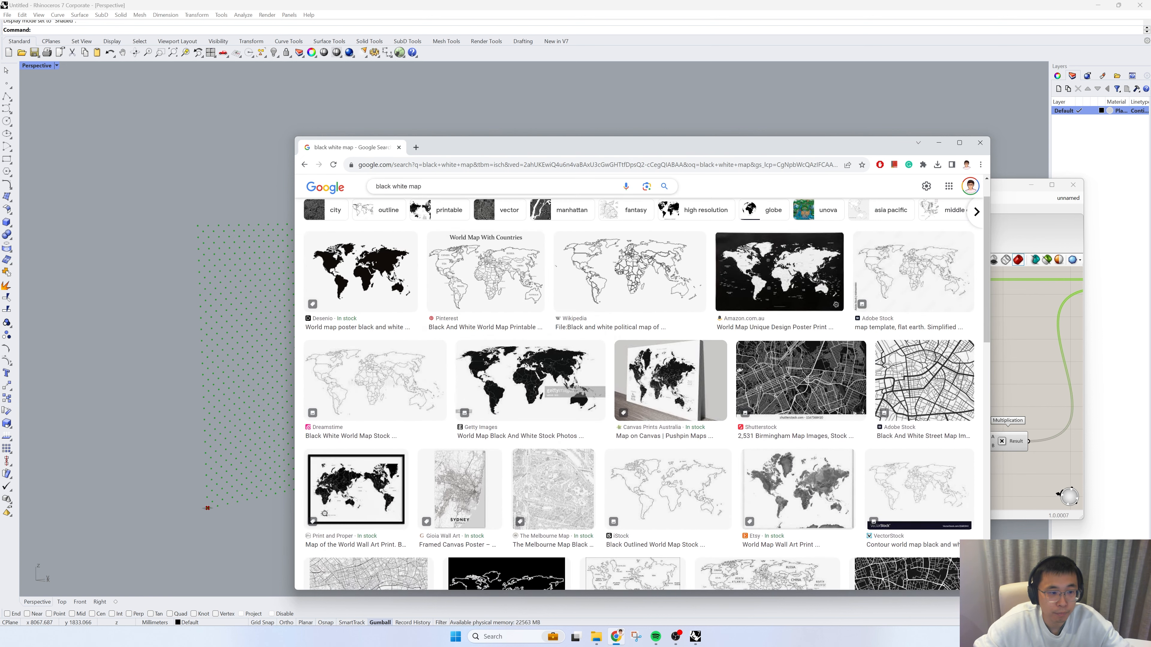
Step: Search Google Images for "black white image" and browse the results for a high-contrast pattern
double_click(415, 186)
key("BackSpace")
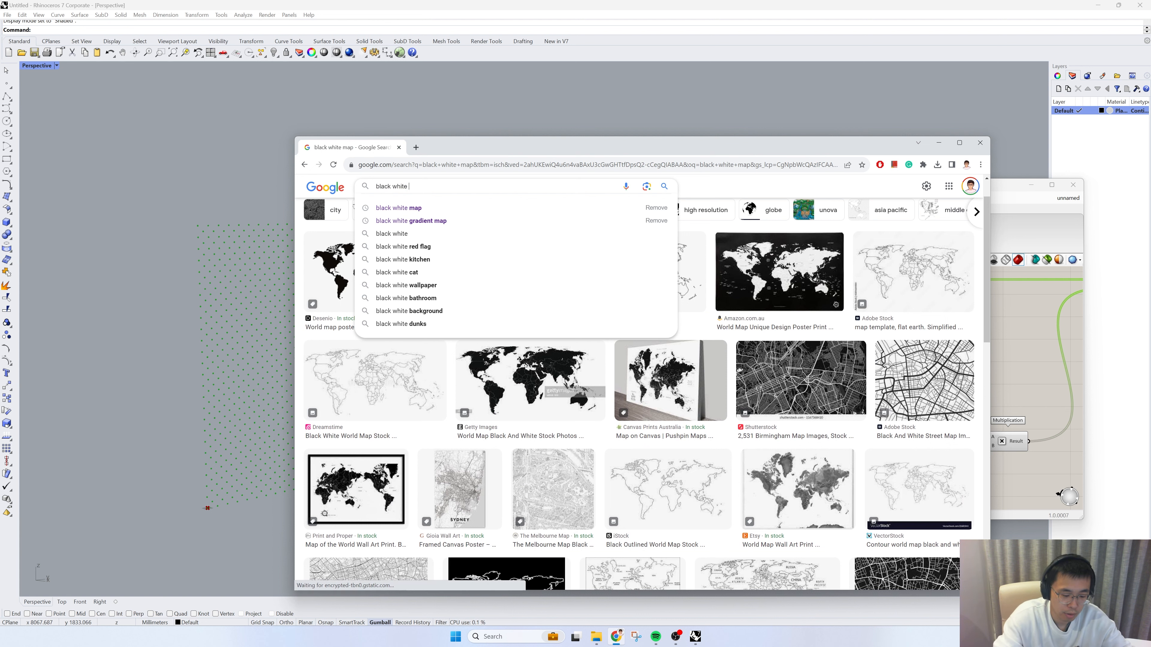
type("iamge")
key("Return")
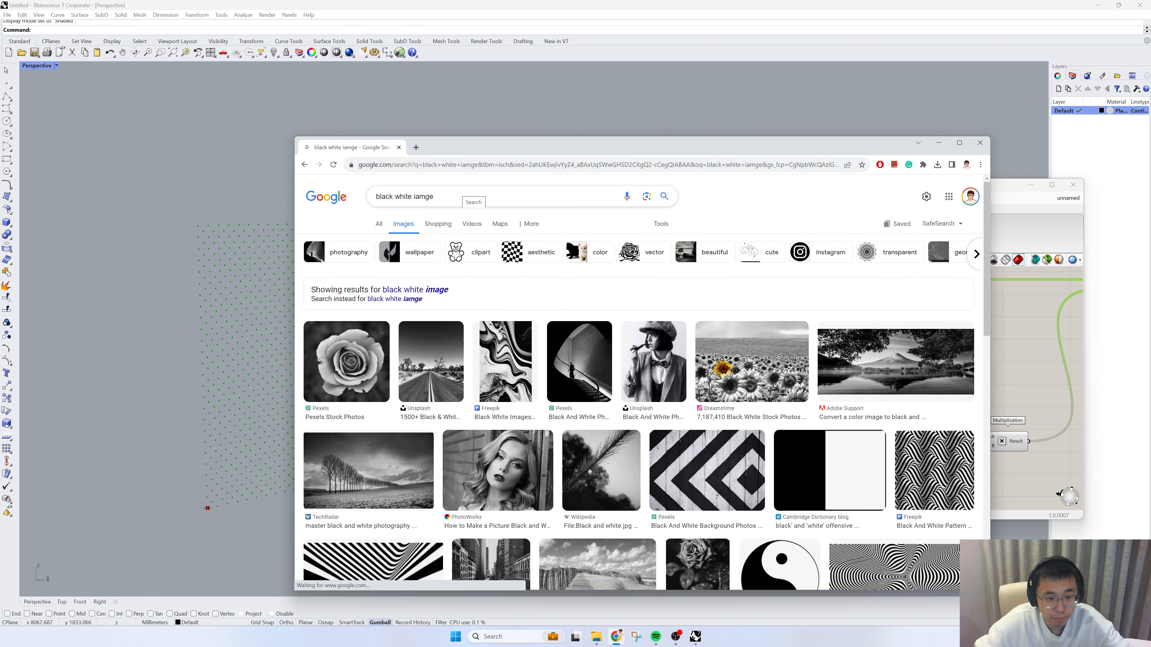
scroll(554, 288, "down", 5)
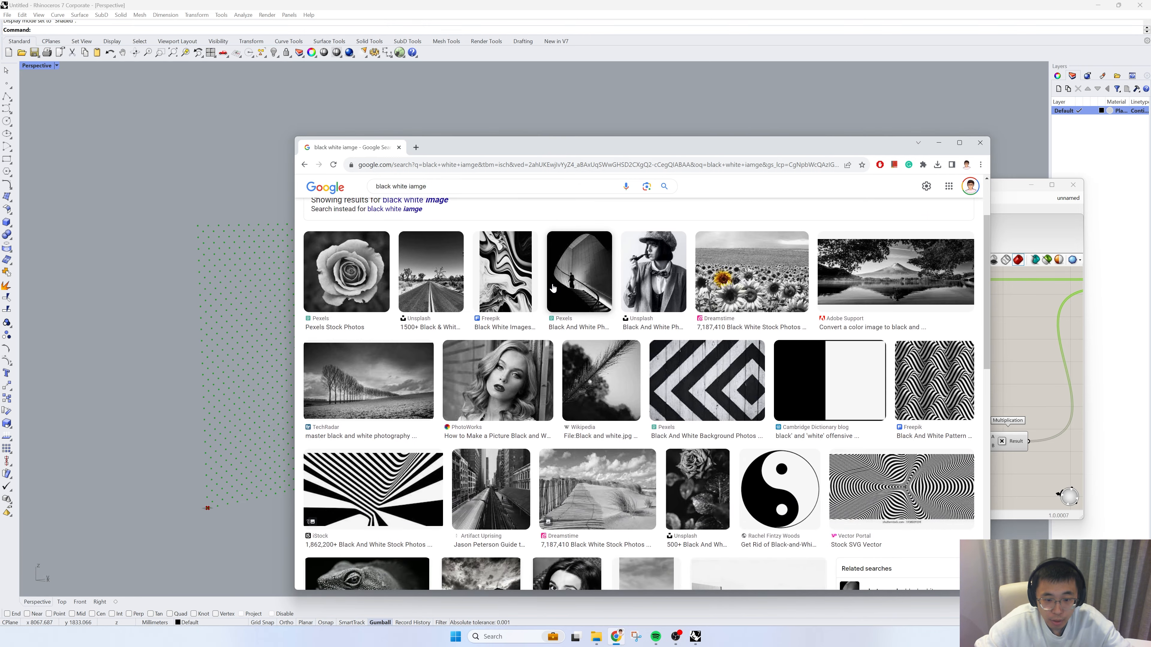
scroll(521, 313, "down", 6)
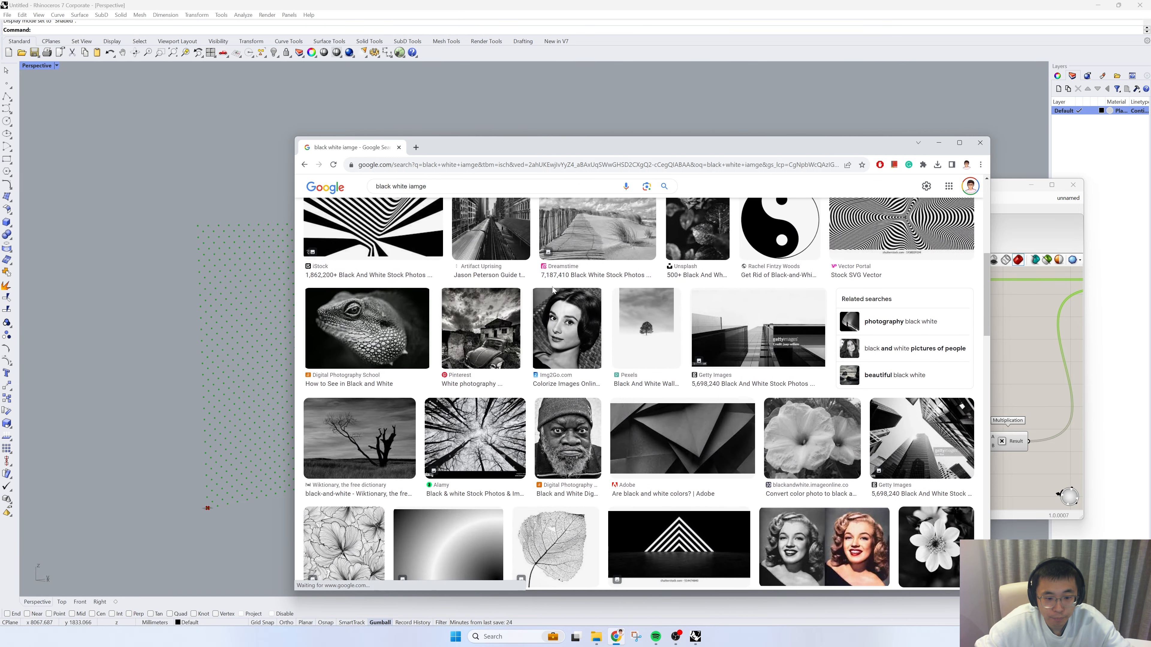
scroll(489, 337, "down", 1)
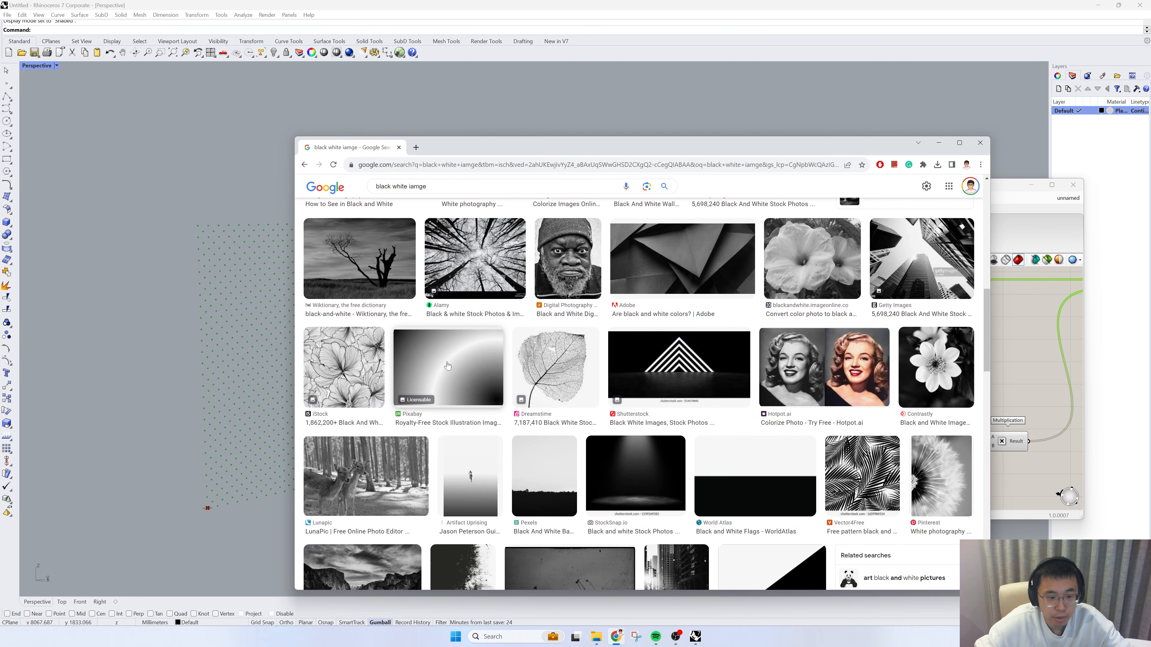
scroll(447, 365, "down", 5)
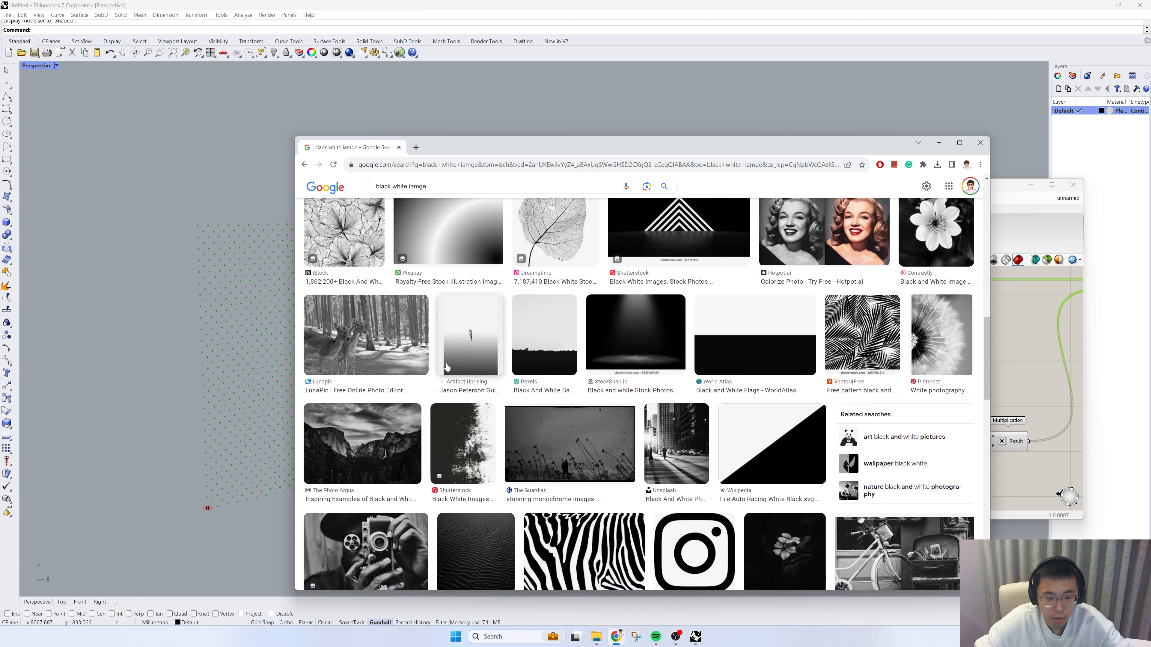
Step: Open the black-and-white zebra stripe image and save it to the Desktop as 2, replacing the existing 2.jpg
left_click(548, 449)
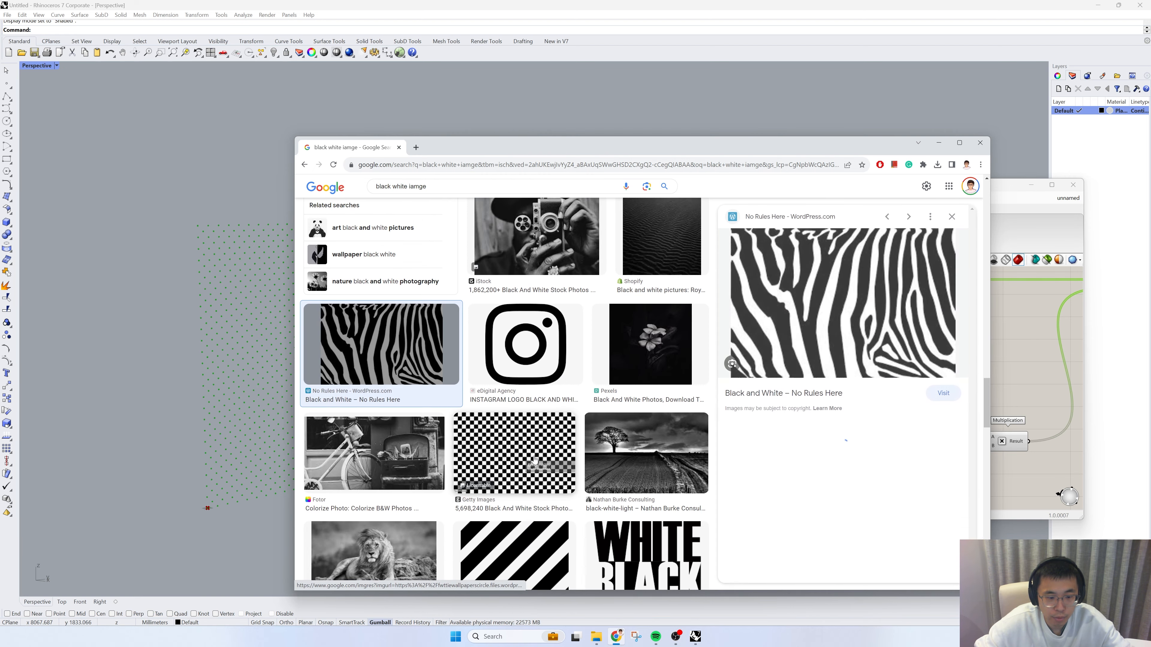
right_click(856, 312)
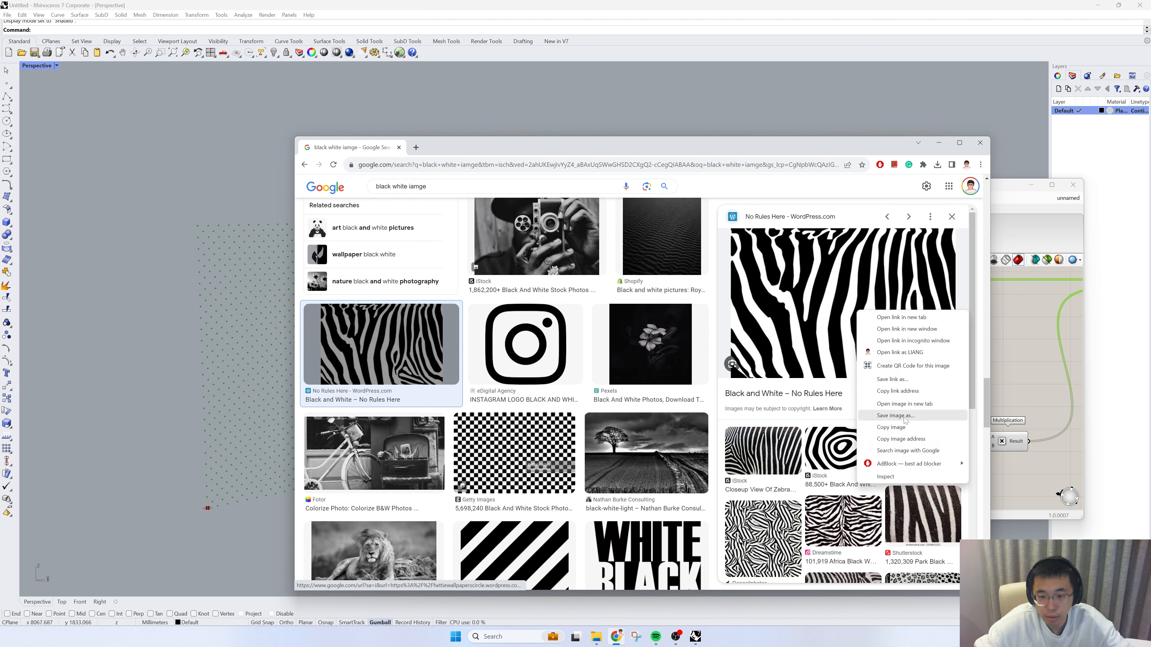
left_click(895, 415)
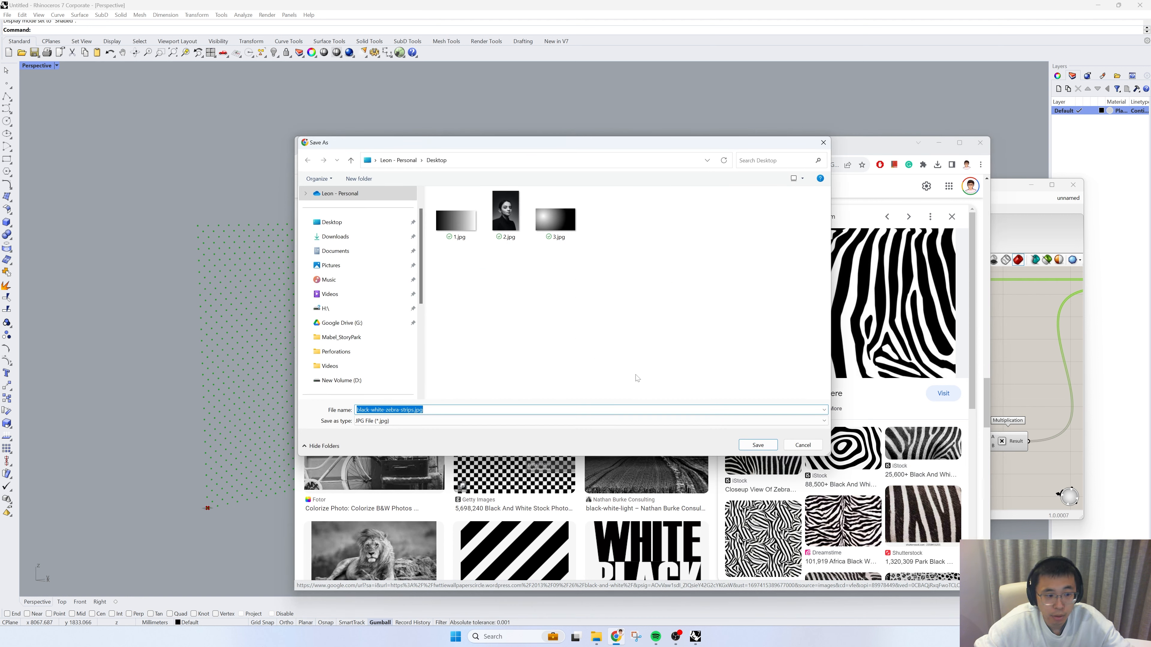
type("3")
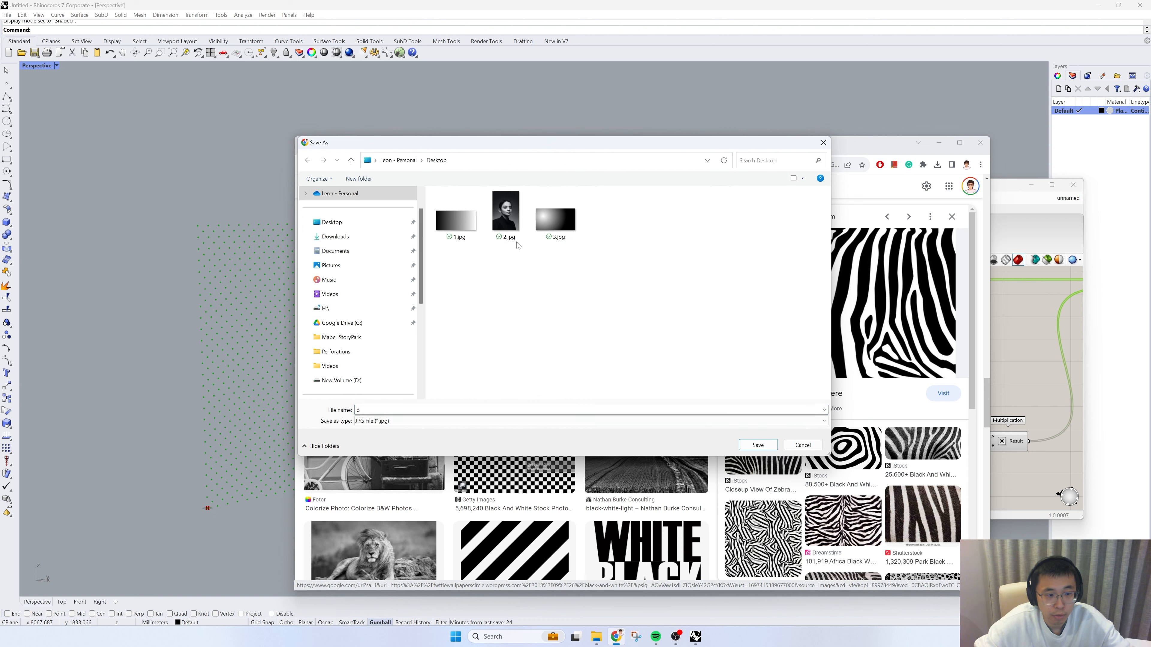
key("BackSpace")
type("2")
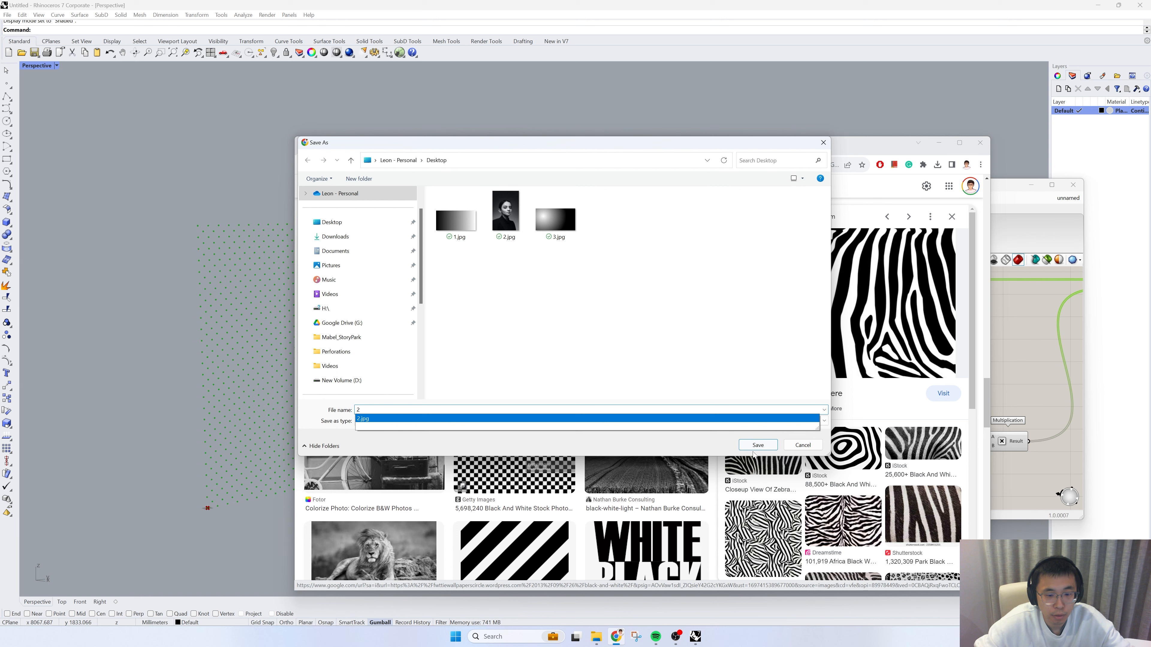
left_click(757, 445)
left_click(599, 320)
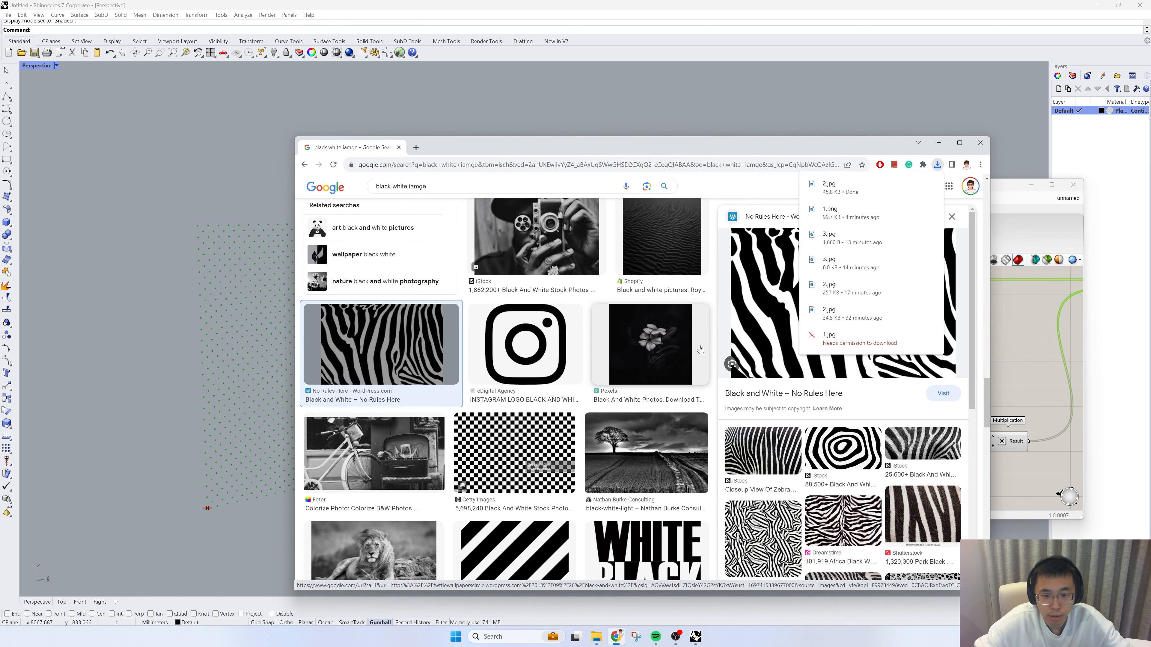
Step: Open the iStock black-and-white diagonal fur stripe image from the related images and save it to the Desktop as 4
scroll(838, 449, "down", 2)
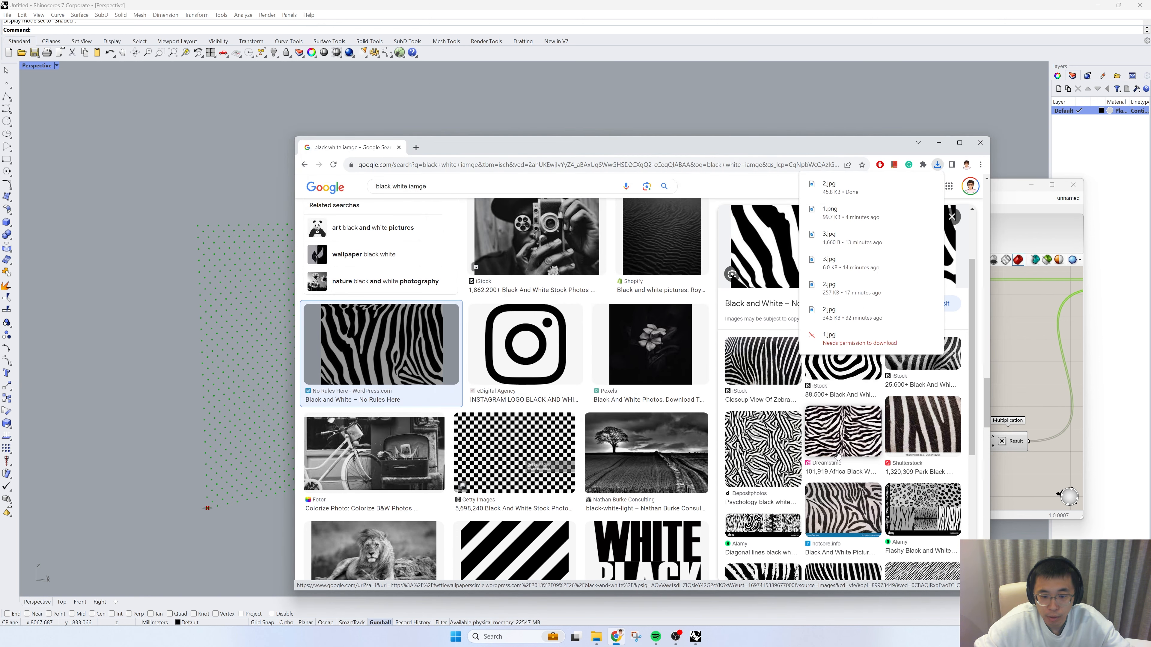
left_click(783, 440)
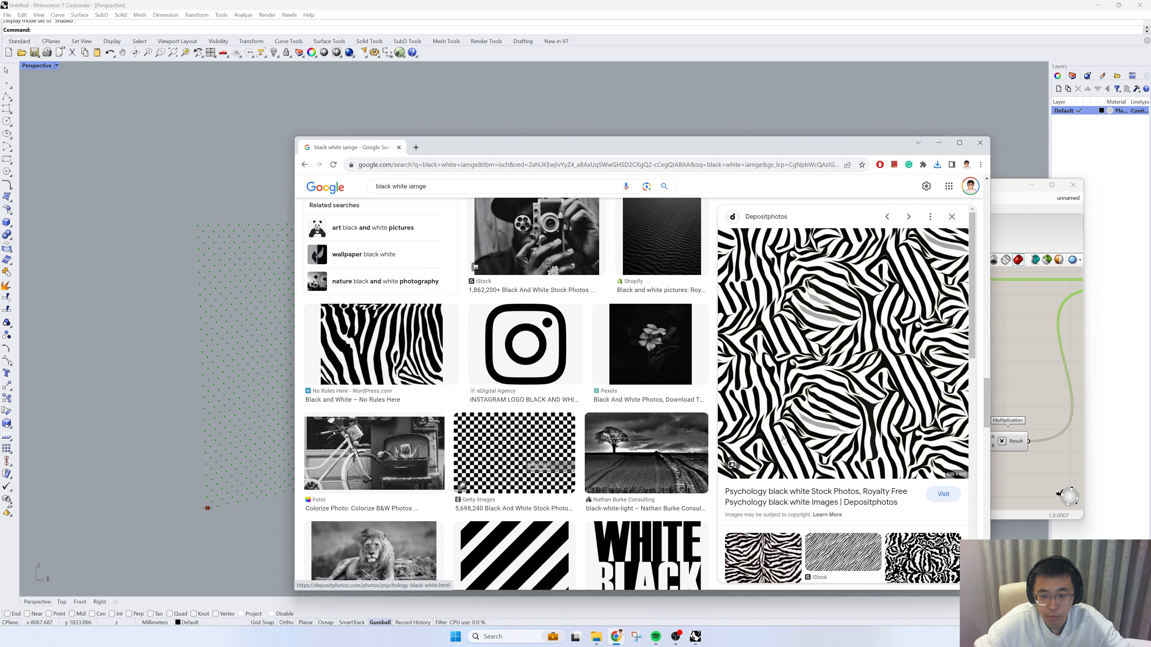
left_click(843, 555)
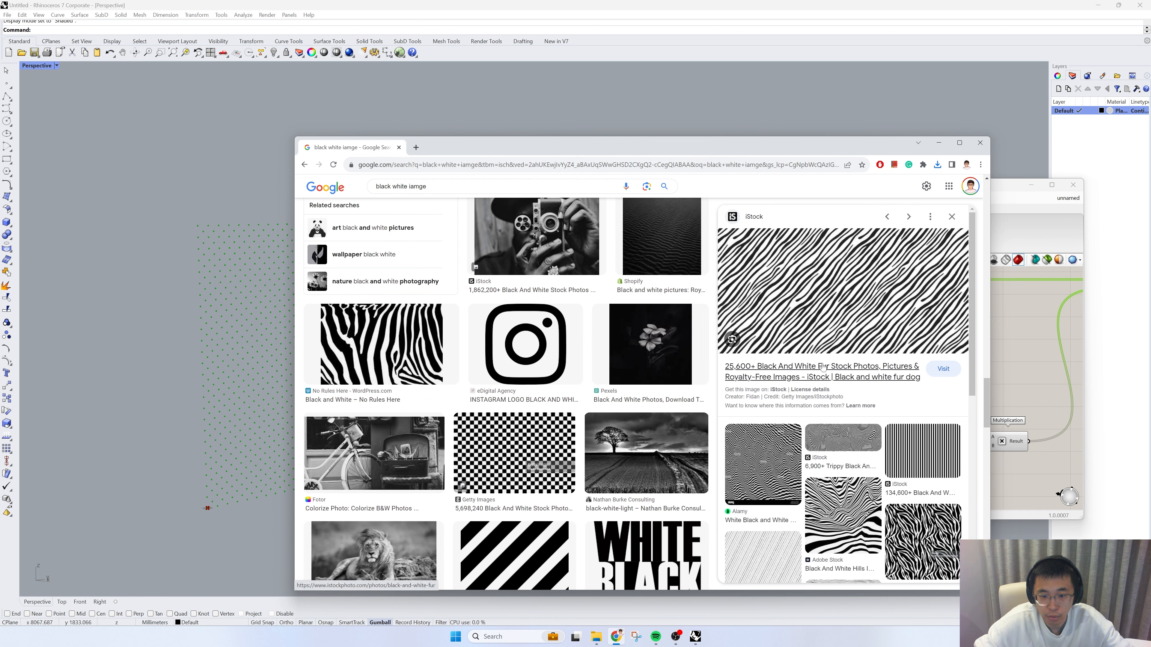
right_click(827, 306)
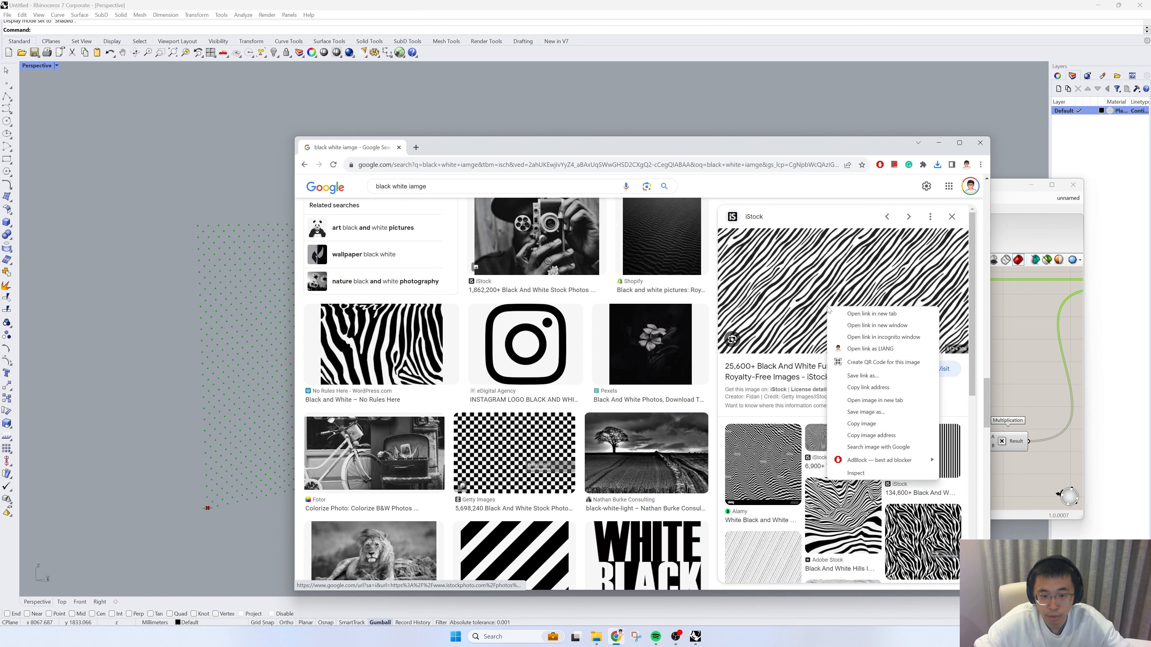
left_click(866, 412)
type("4")
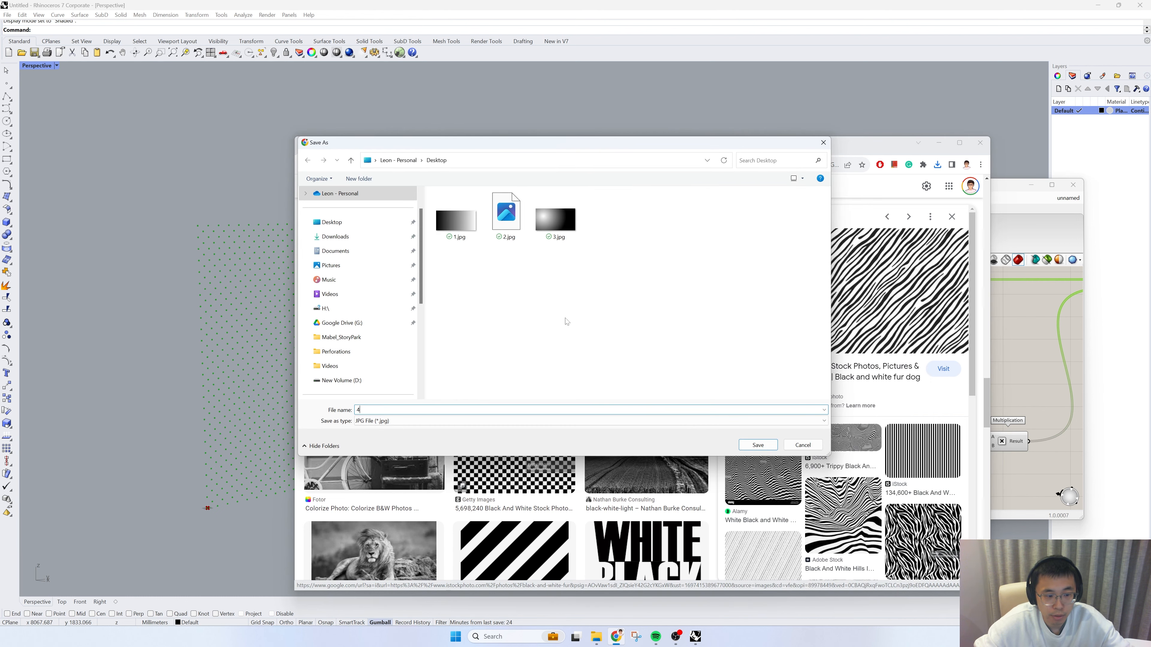
left_click(759, 451)
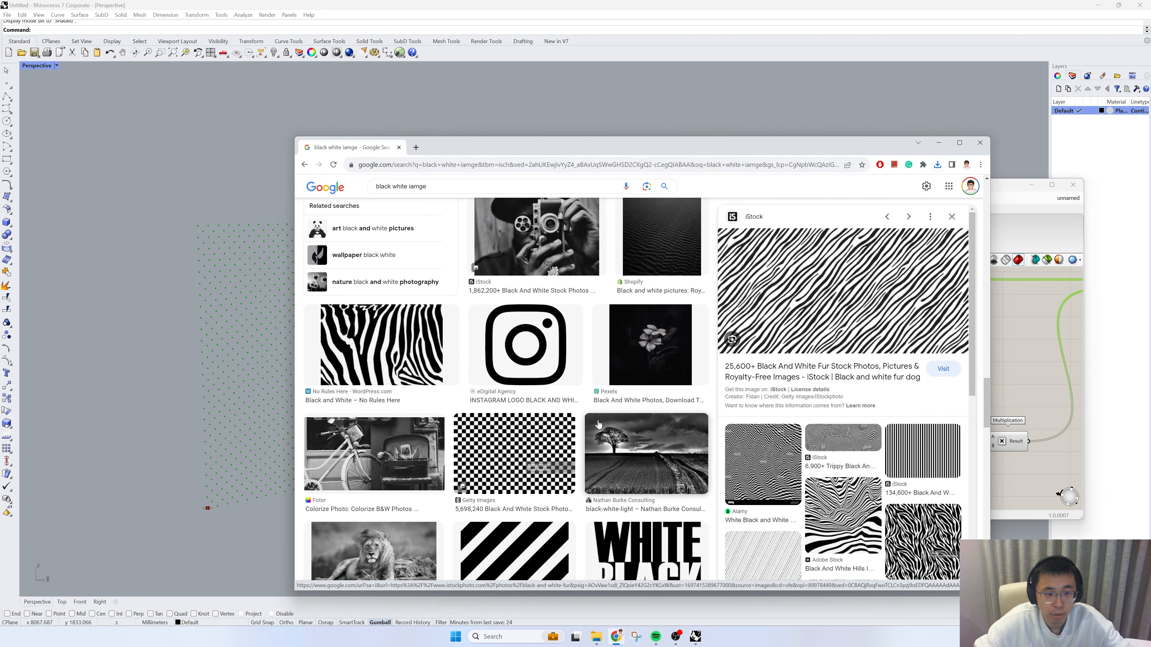
Step: Open the Pixabay black-and-white curved gradient image from the search results
scroll(597, 428, "down", 5)
scroll(597, 428, "up", 5)
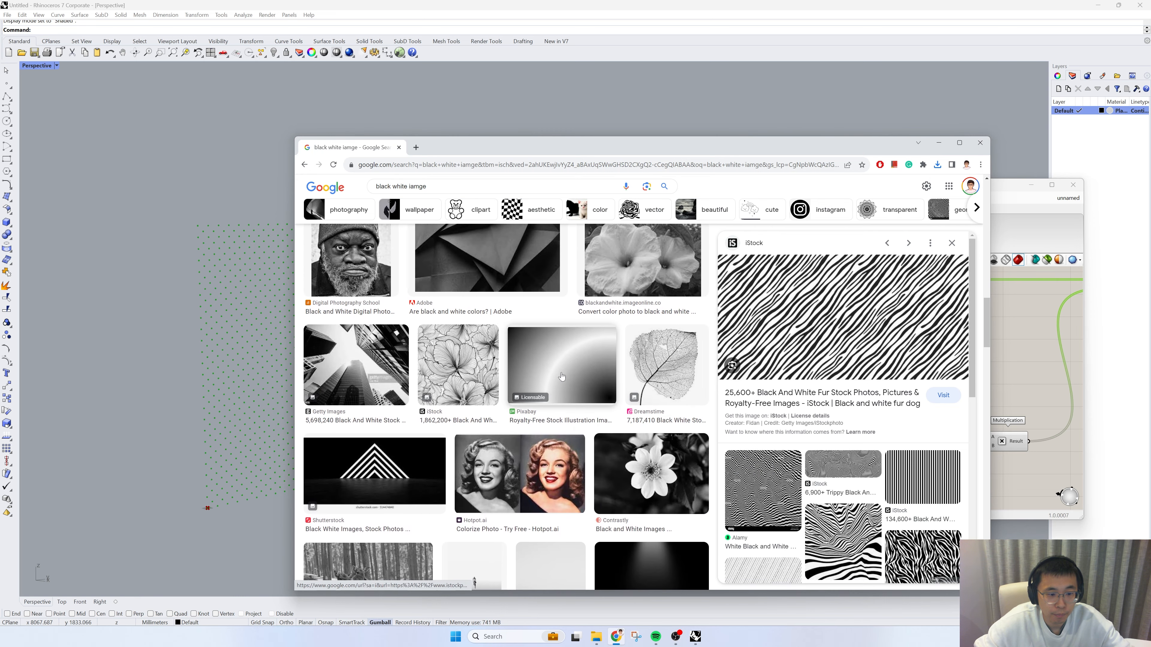
left_click(584, 379)
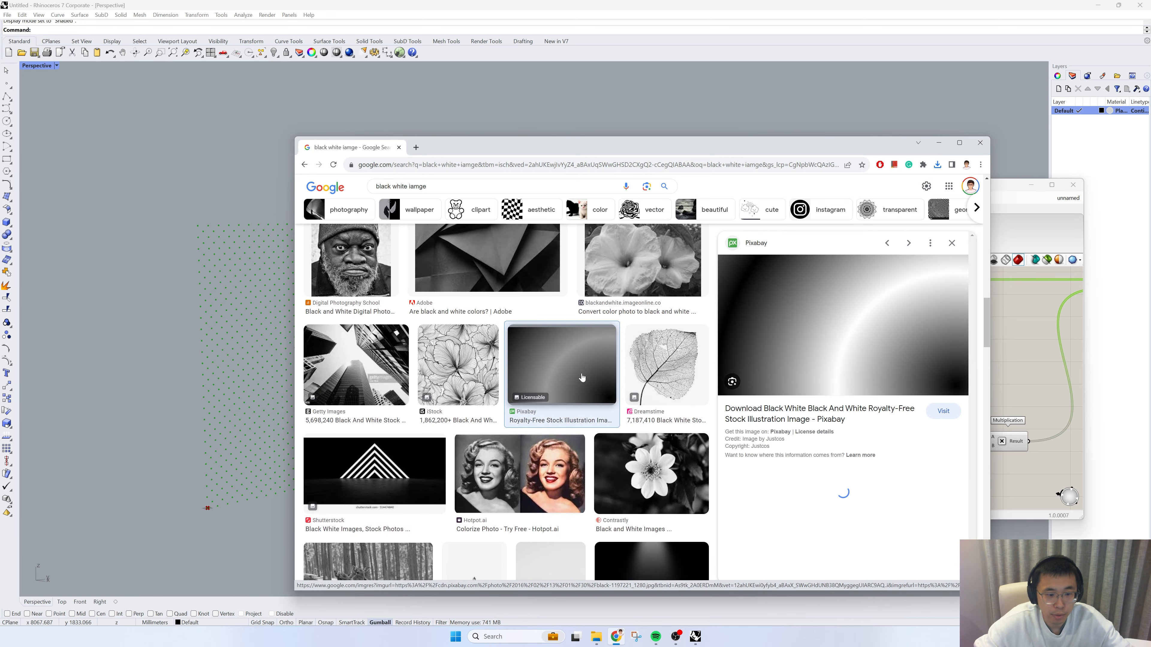
right_click(814, 331)
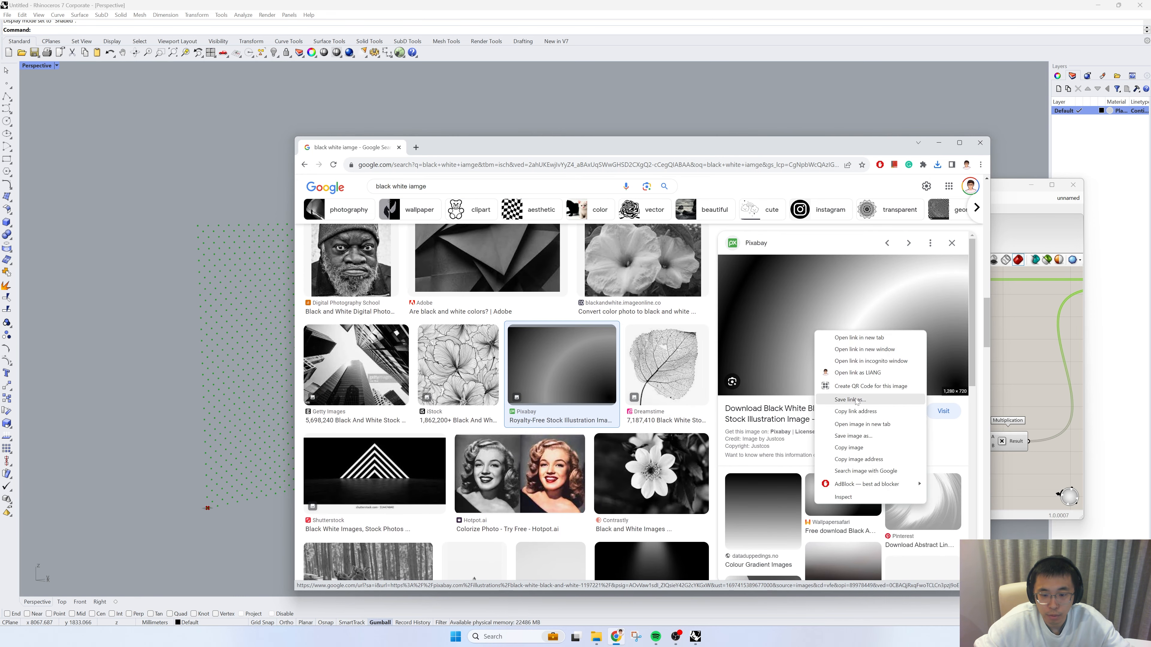
left_click(854, 435)
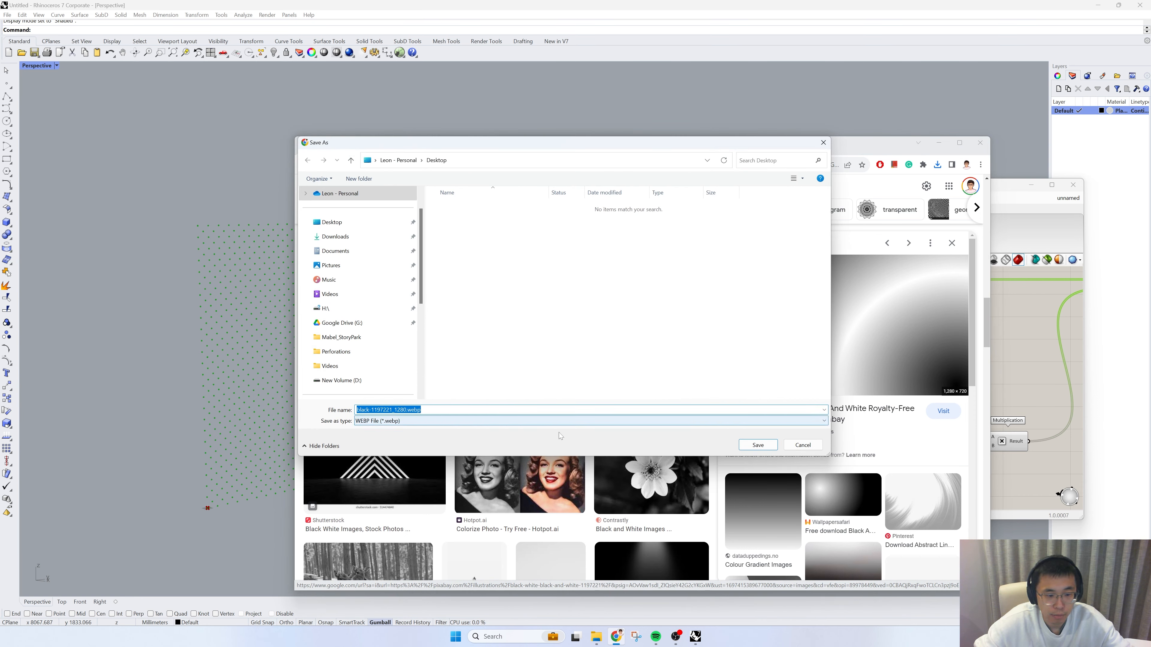
left_click(803, 445)
left_click(774, 506)
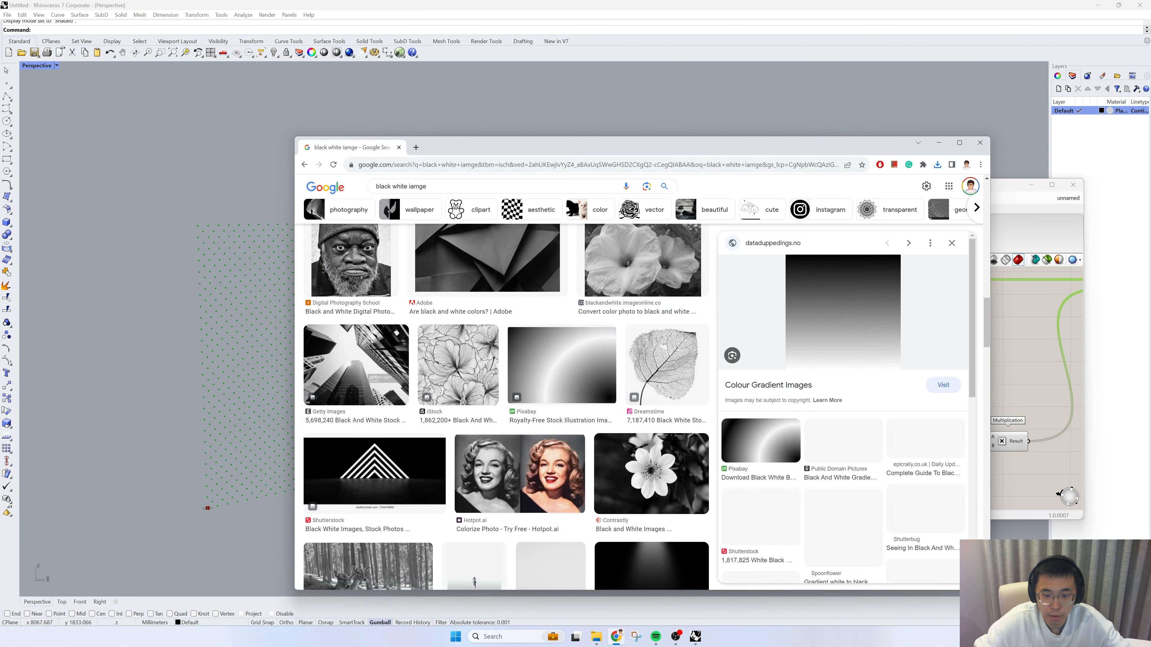
right_click(836, 319)
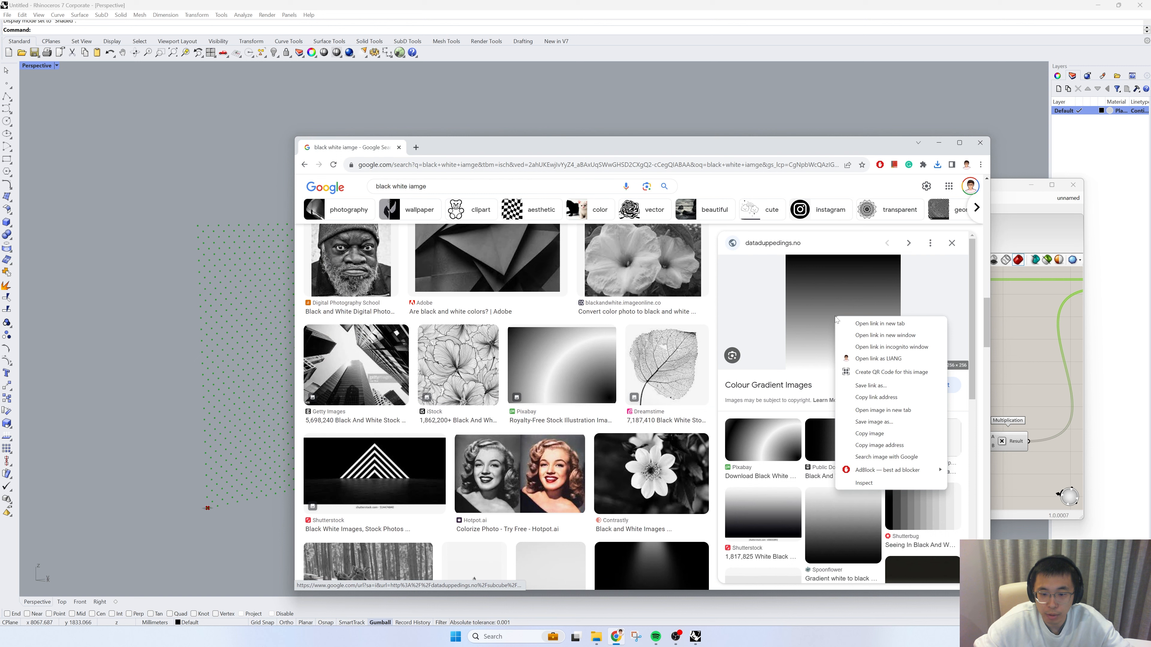
left_click(788, 431)
right_click(831, 337)
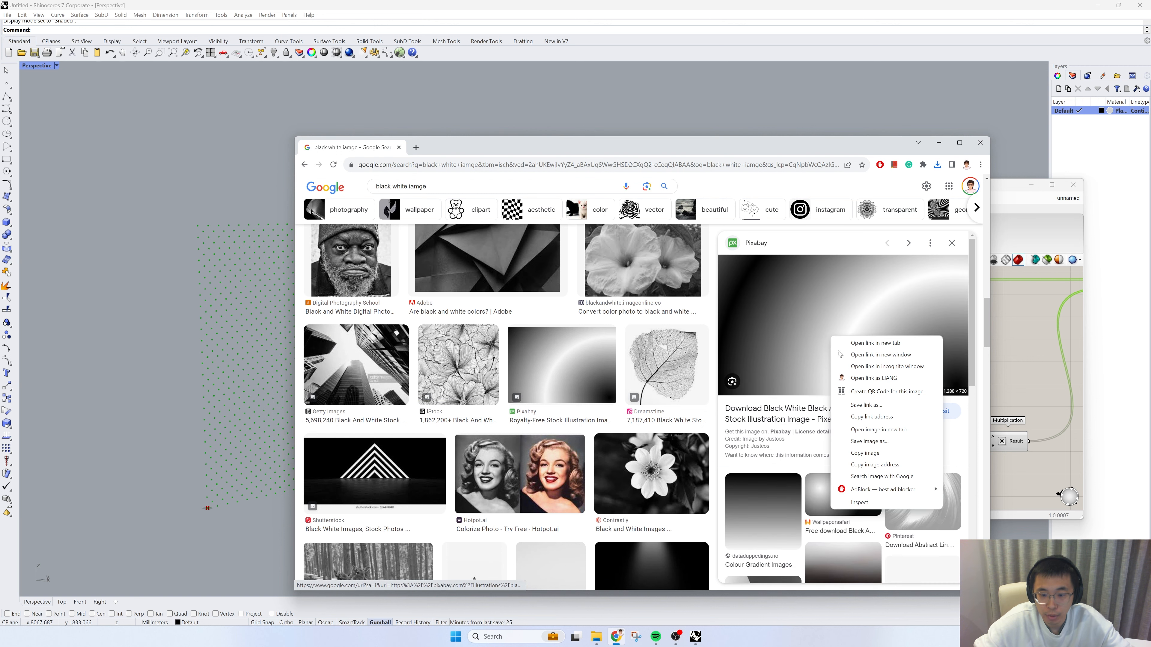
left_click(878, 443)
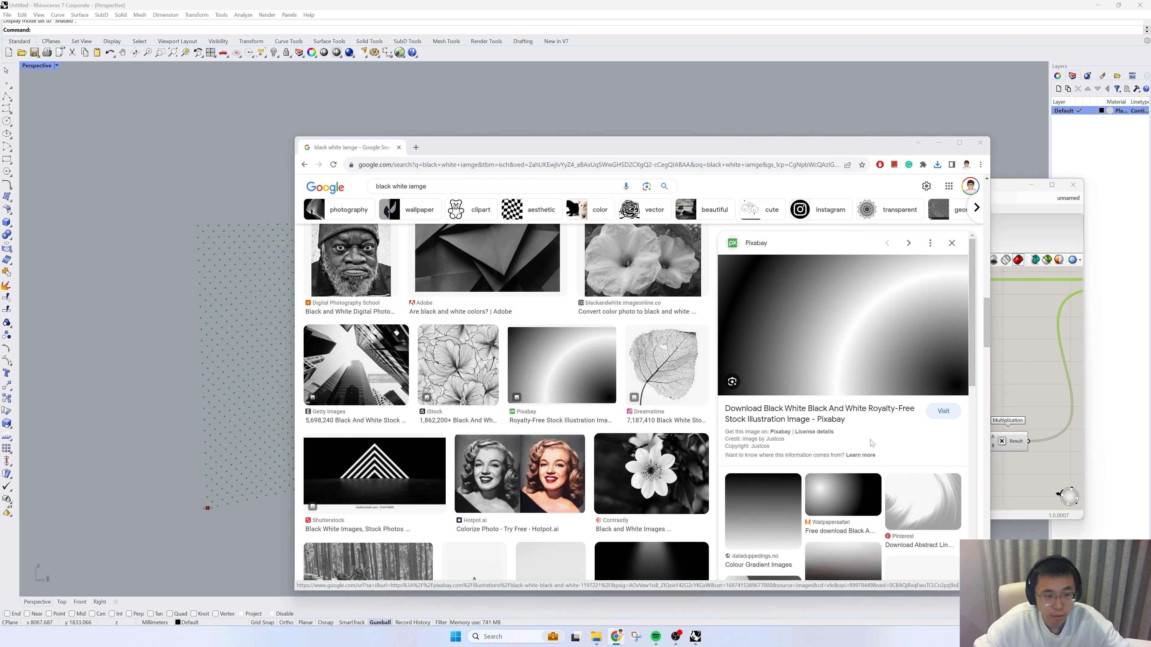
left_click(803, 445)
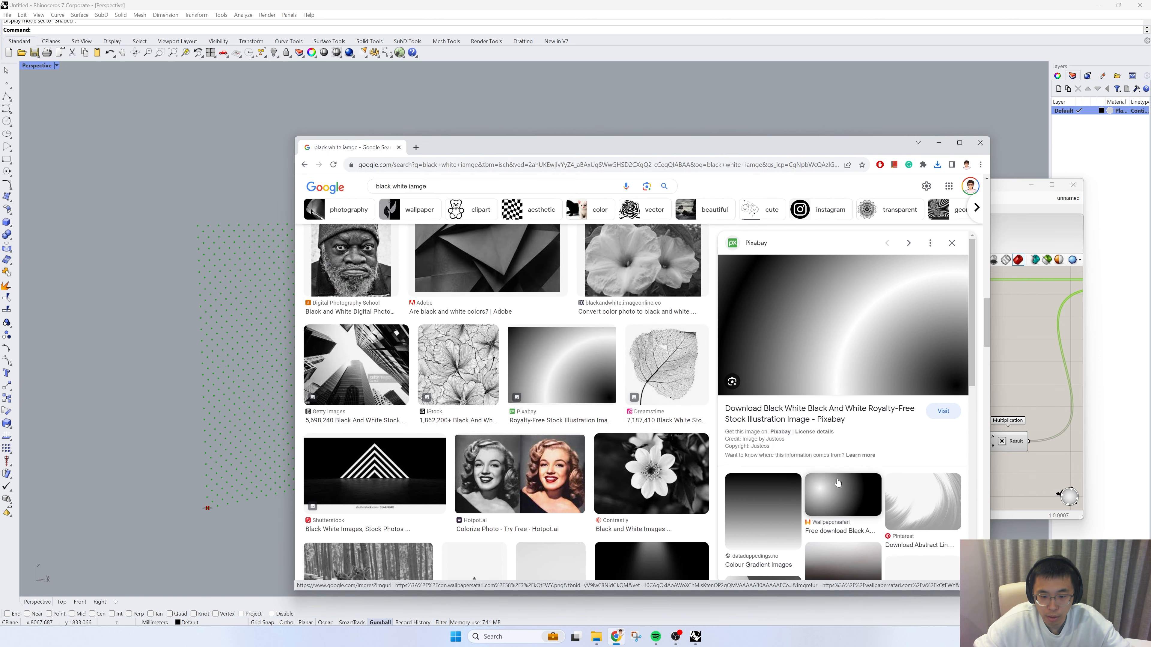
Step: Open the related Wallpapersafari radial gradient image and save it to the Desktop as 3.jpg, replacing the existing file
left_click(842, 494)
right_click(838, 333)
left_click(856, 434)
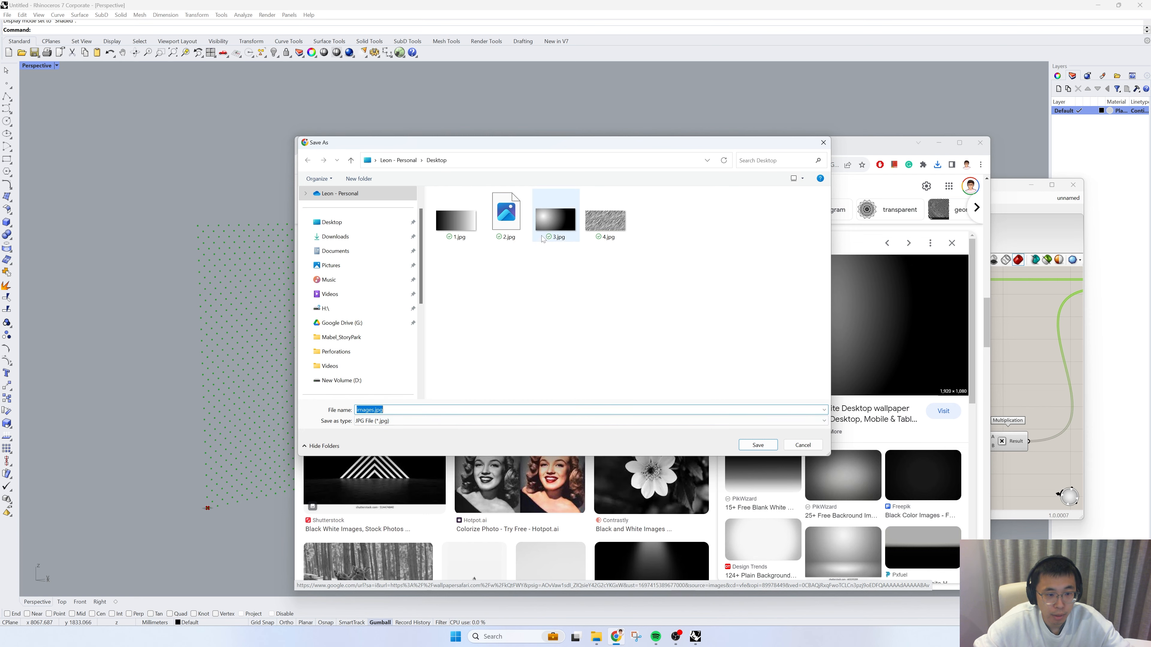
left_click(555, 218)
left_click(767, 449)
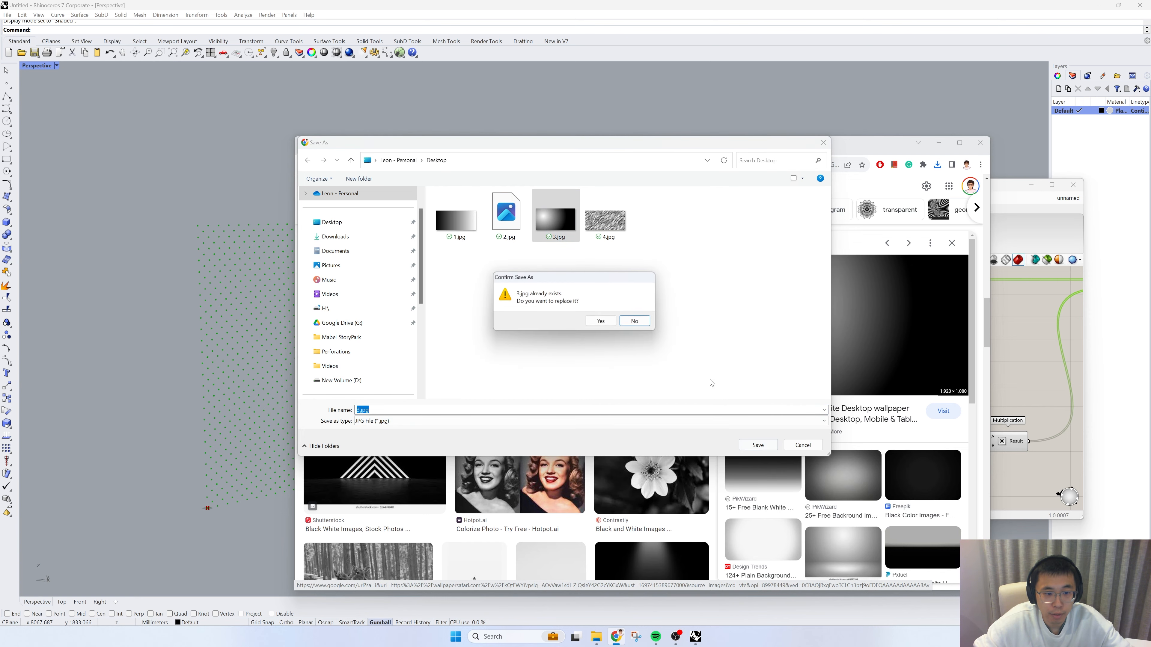
left_click(600, 321)
Step: Return to Grasshopper and load the zebra image 2.jpg from the Desktop into the Image Sampler
left_click(938, 142)
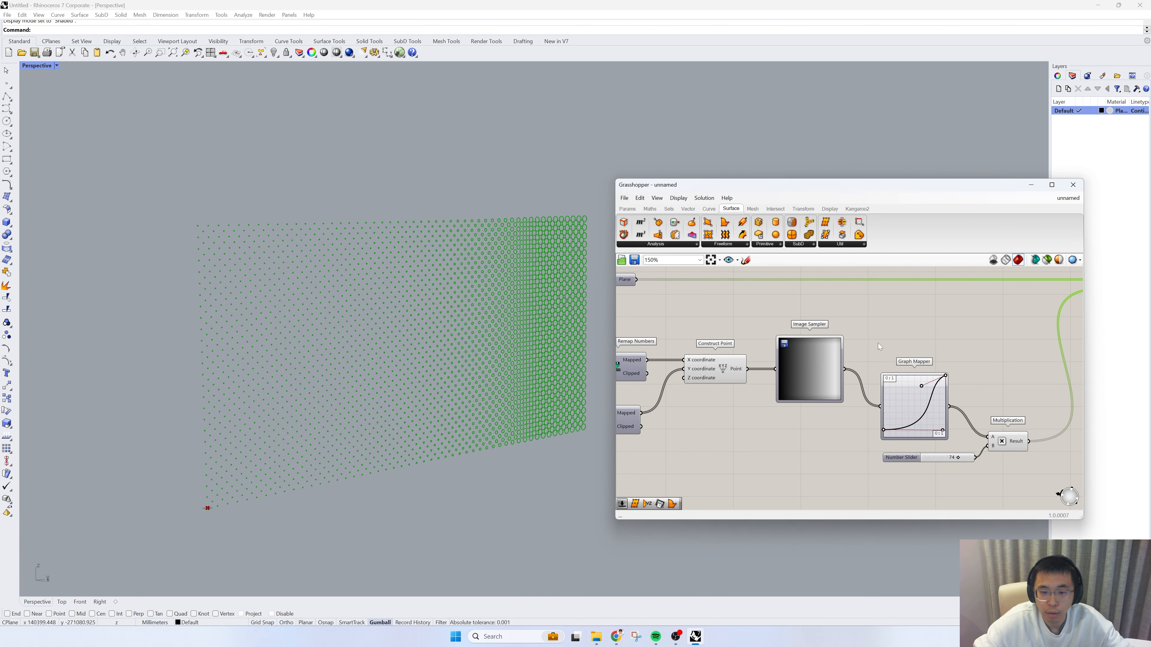
double_click(812, 367)
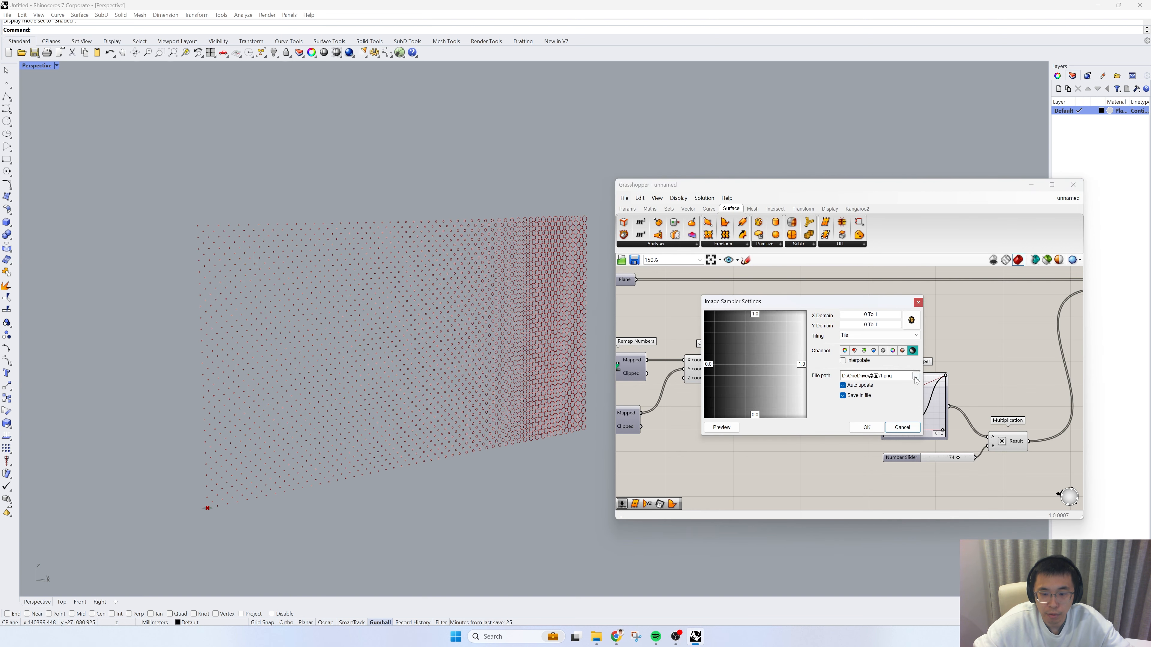
left_click(916, 380)
left_click(795, 329)
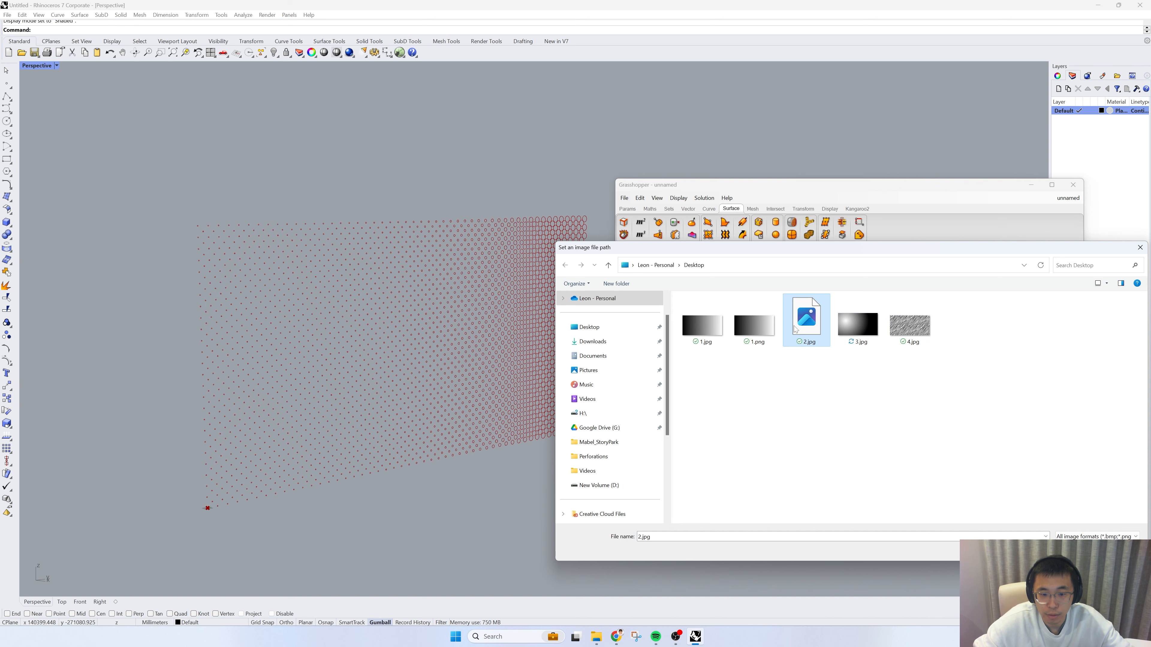
left_click(1076, 551)
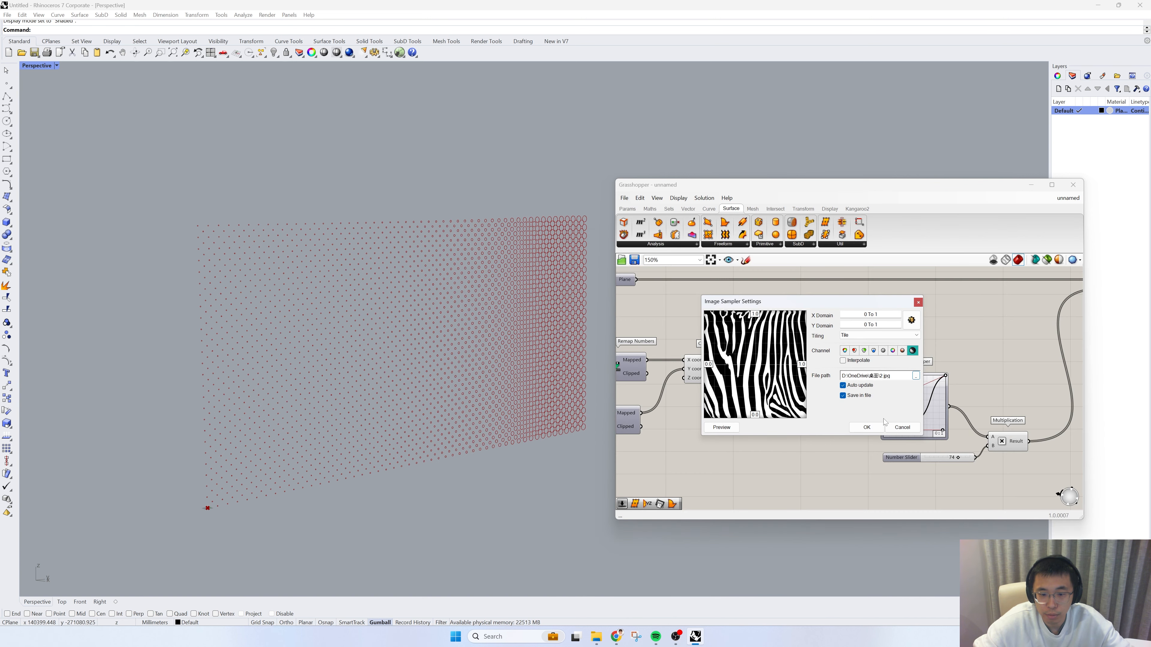
left_click(866, 427)
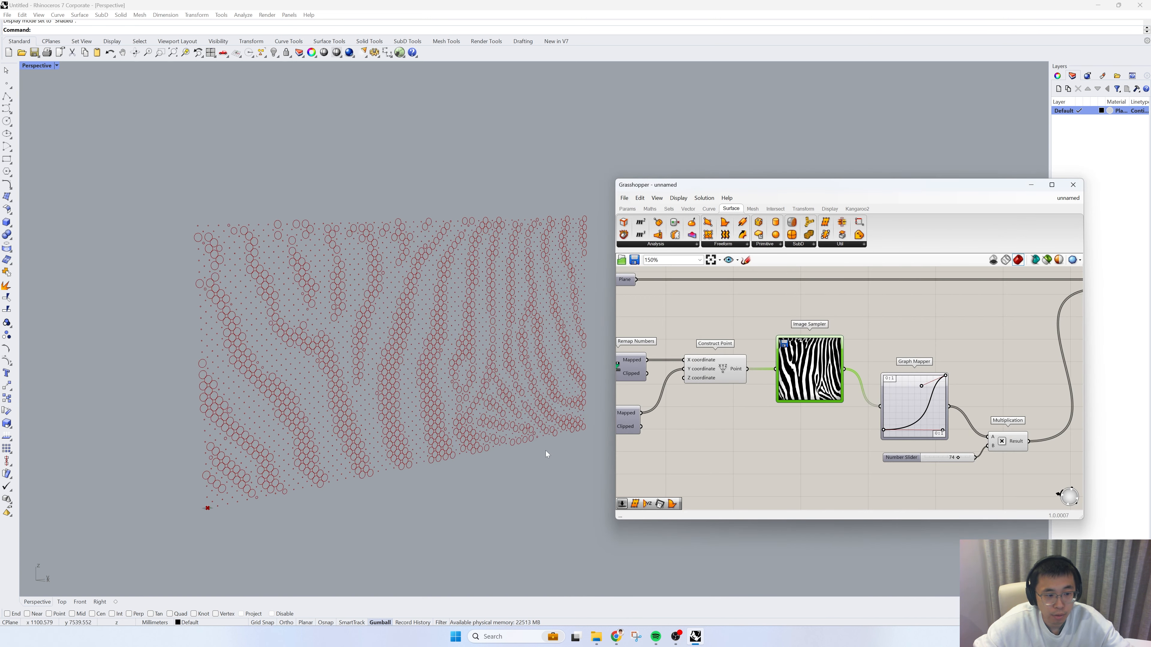
Step: Set the Multiplication slider to 55 and raise the start point of the Graph Mapper curve
right_click_drag(541, 449, 496, 419)
scroll(979, 446, "up", 3)
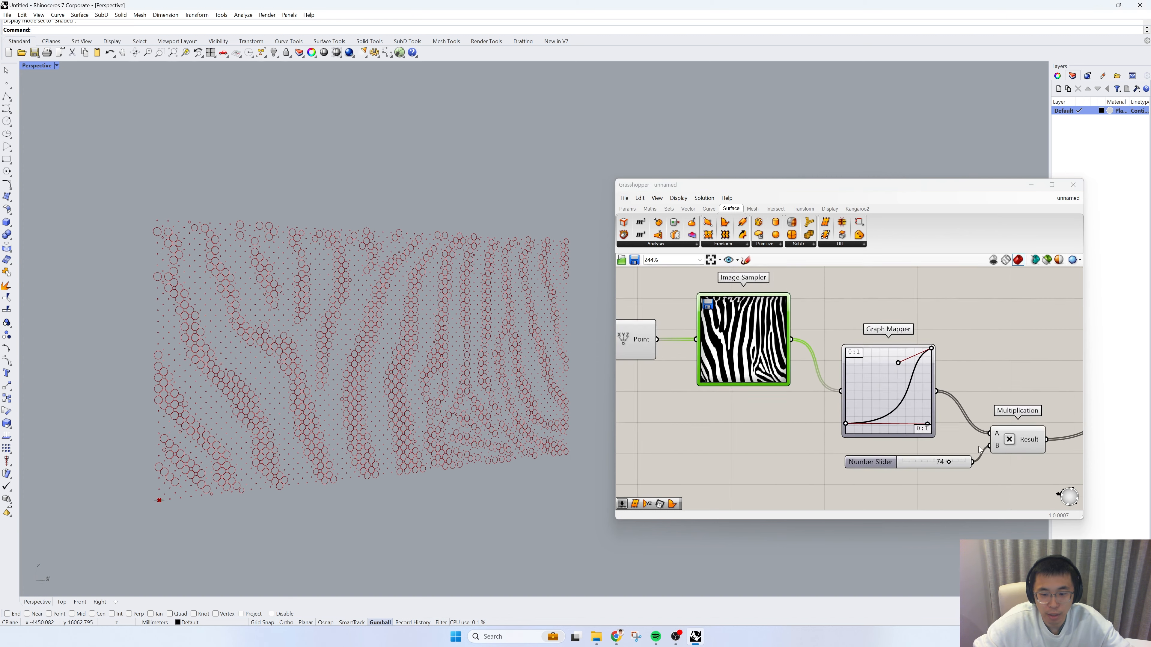
left_click_drag(944, 465, 929, 467)
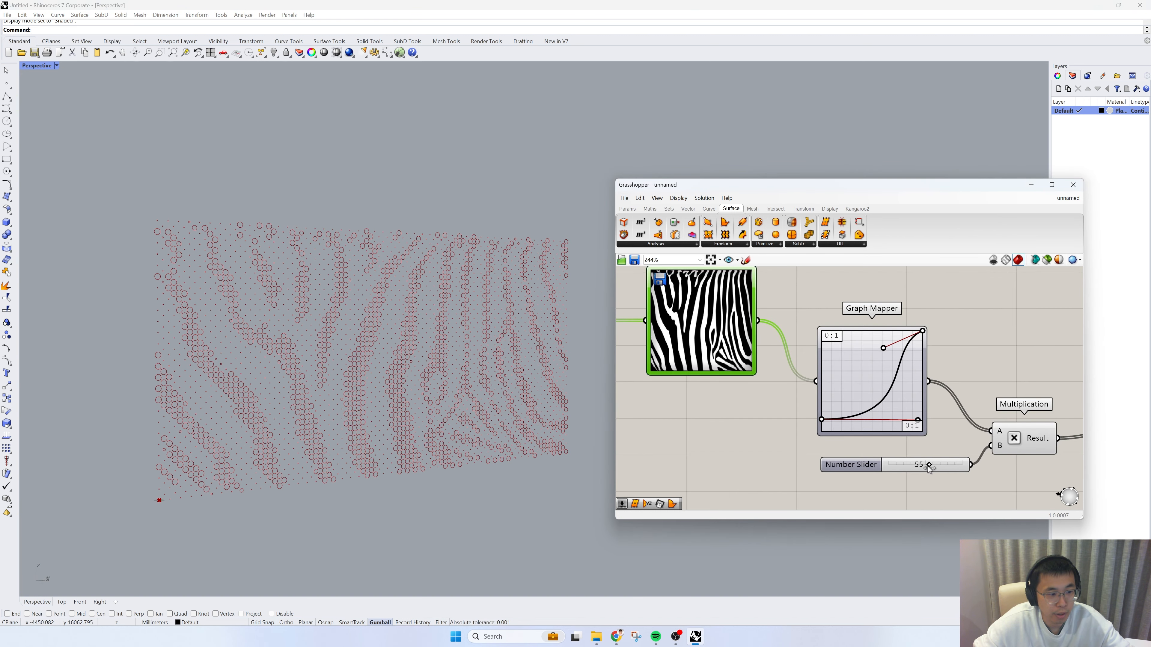
left_click_drag(822, 420, 820, 388)
Step: Replace the Image Sampler's picture with the diagonal stripe image 4.jpg from the Desktop
right_click_drag(707, 326, 750, 353)
double_click(750, 354)
left_click(852, 359)
left_click(854, 312)
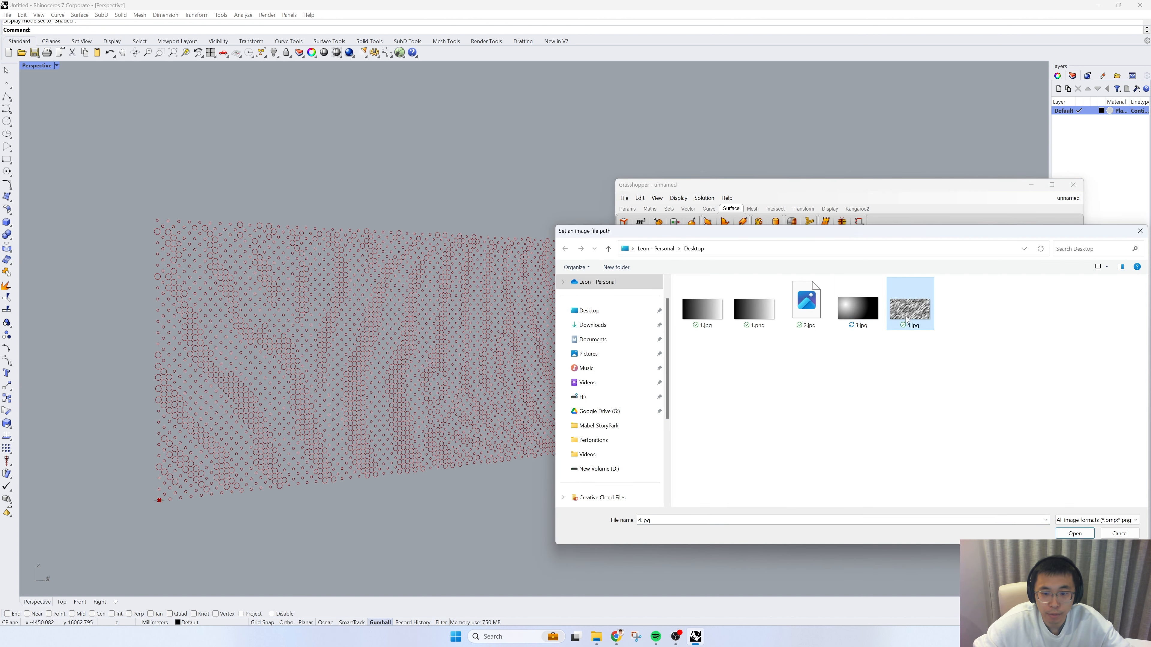
left_click(1074, 533)
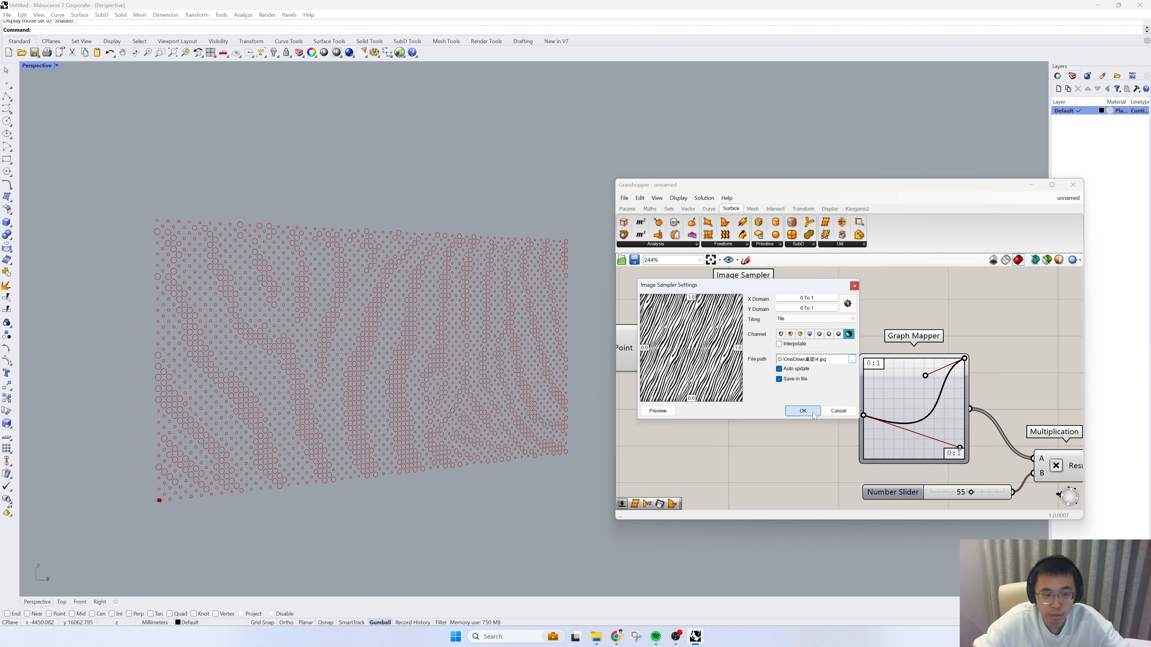
left_click(813, 413)
Step: Shift the Graph Mapper's upper handle slightly right and down to steepen the end of the curve
right_click_drag(436, 403, 449, 378)
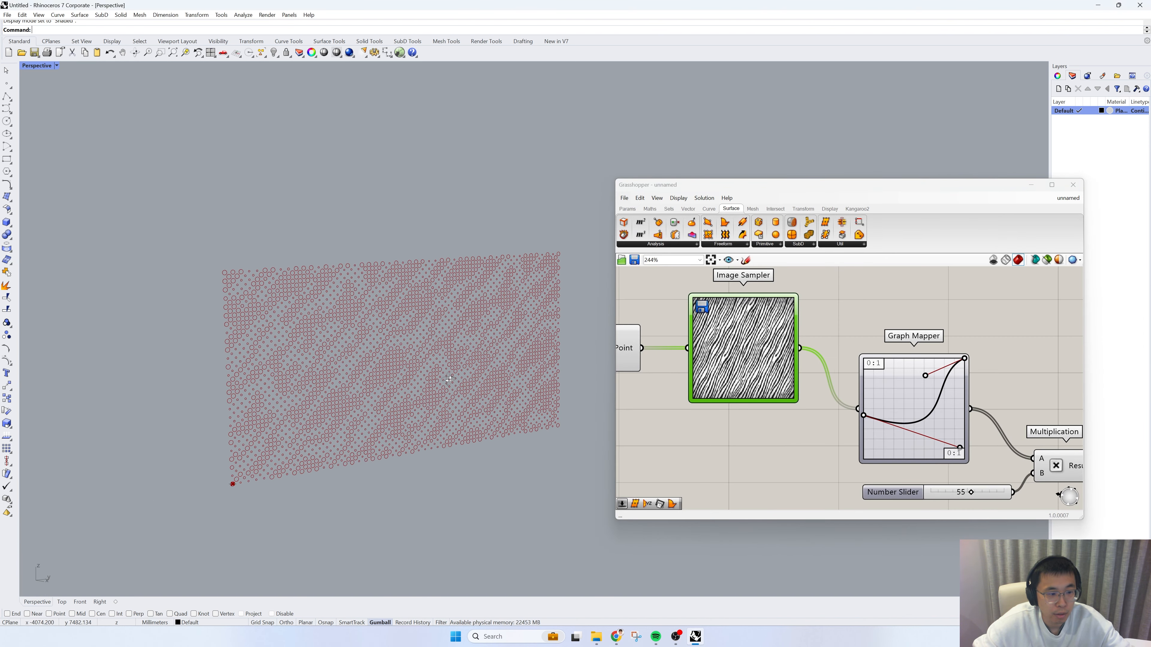
scroll(428, 357, "up", 3)
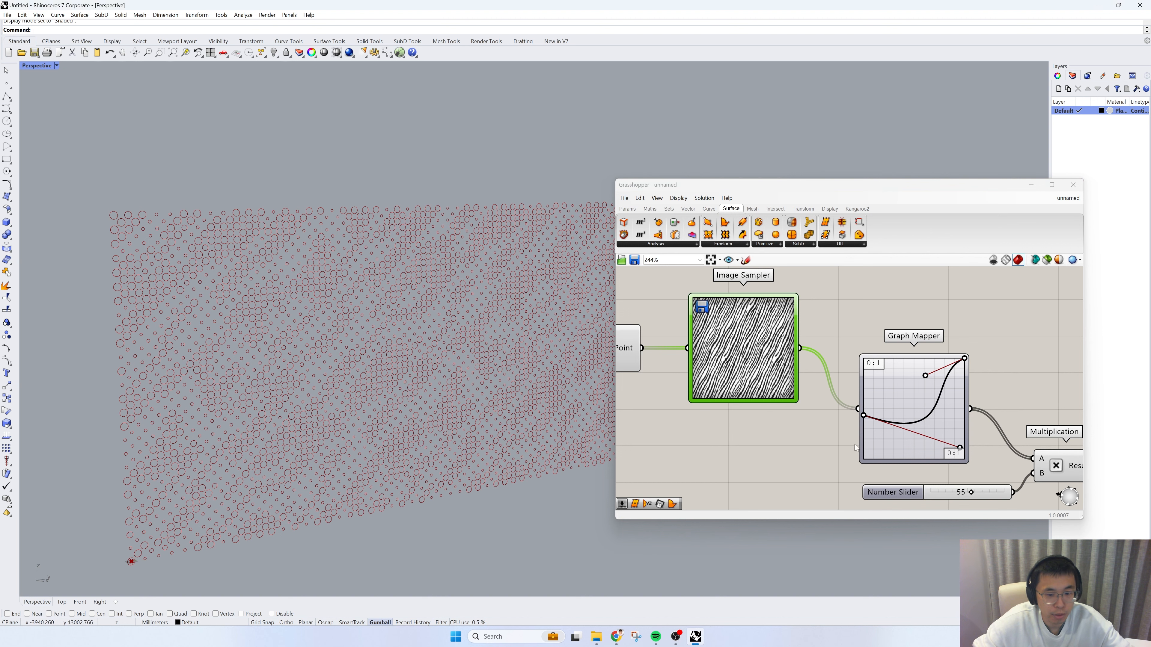
mouse_move(925, 380)
left_mouse_down()
mouse_move(956, 390)
mouse_move(936, 384)
left_mouse_up()
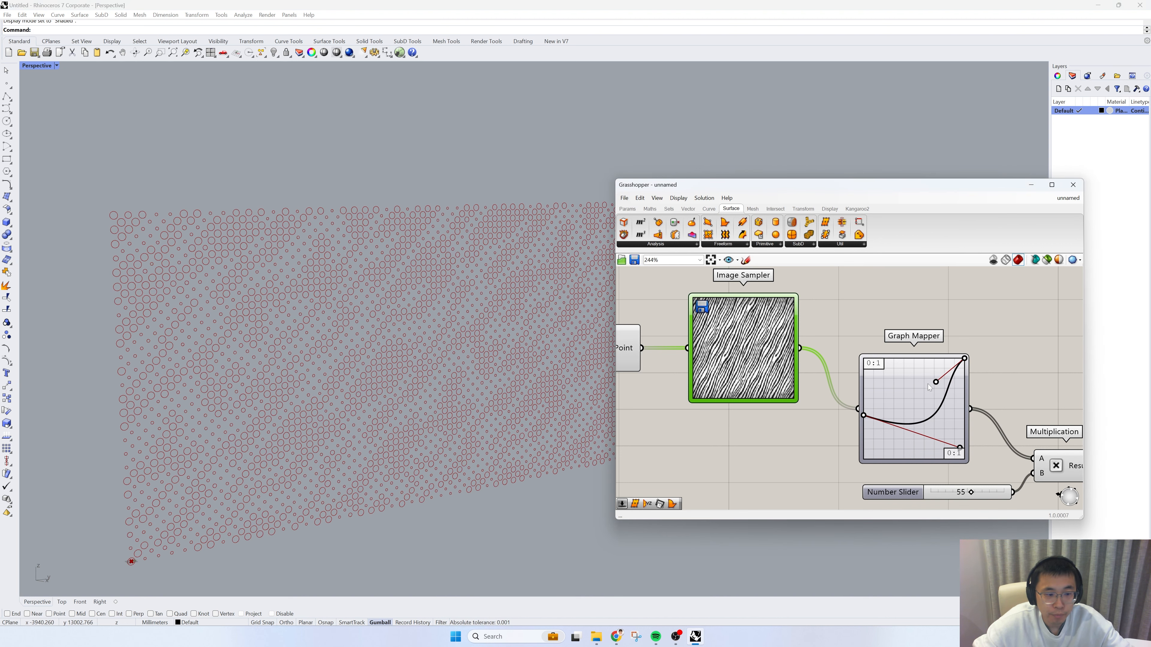
Step: Add a Boundary Surfaces component to the canvas, up and to the right of the Circle component
scroll(330, 412, "down", 3)
scroll(747, 406, "down", 6)
right_click_drag(877, 367, 830, 379)
scroll(853, 354, "up", 3)
double_click(952, 363)
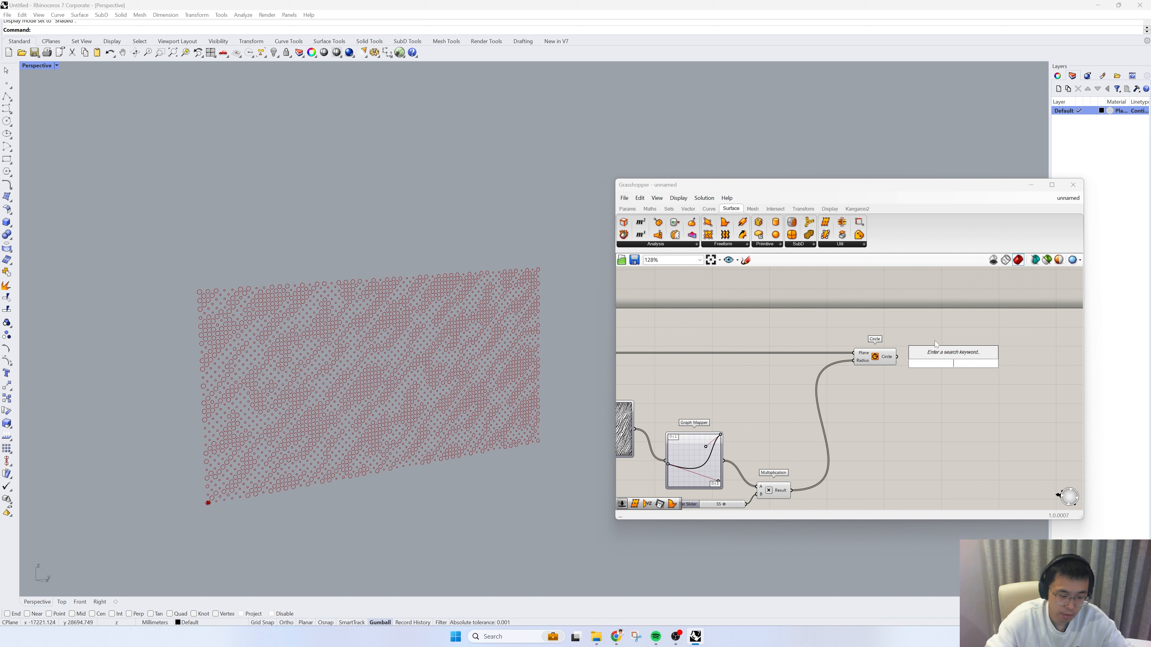
left_click(733, 245)
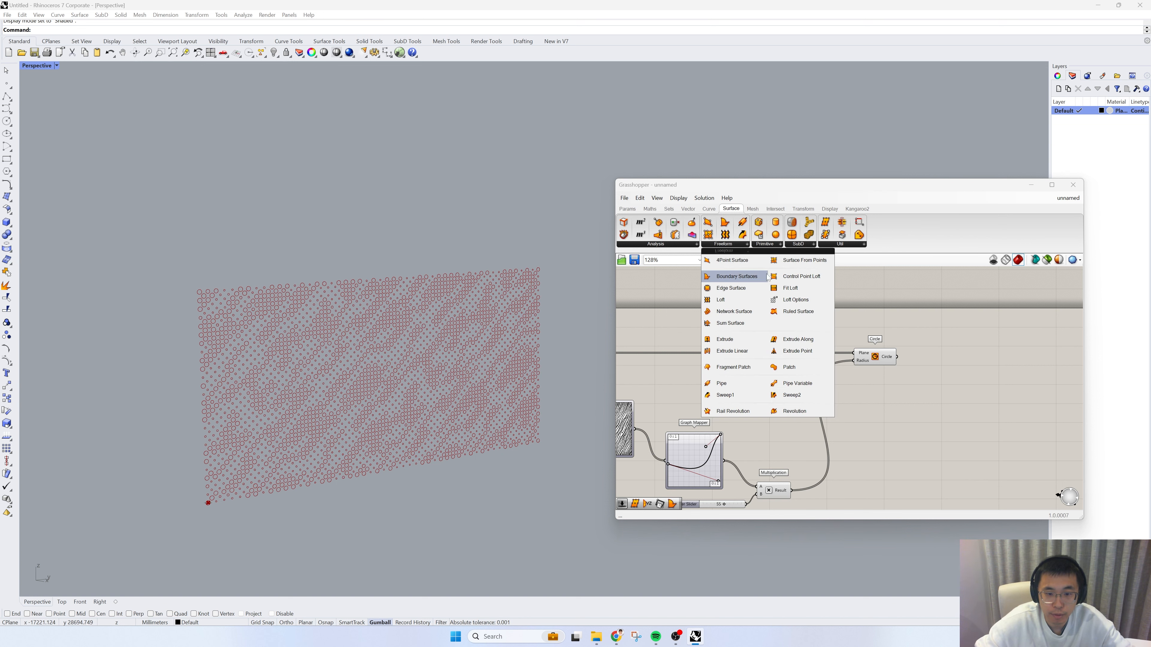
left_click(758, 276)
left_click(958, 324)
Step: Flatten the Edges input of the Boundary Surfaces component
right_click_drag(796, 364, 919, 386)
scroll(933, 389, "down", 6)
scroll(965, 379, "up", 5)
right_click(996, 359)
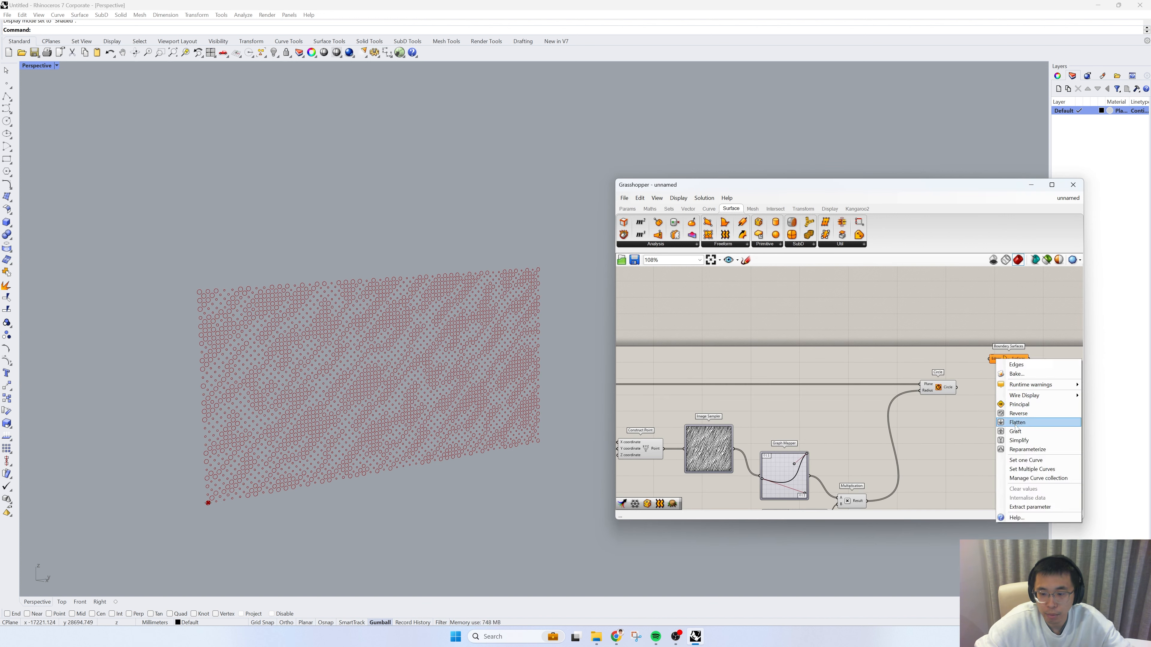
left_click(1002, 423)
Step: Connect the Rectangle component's Rectangle output to the Edges input of Boundary Surfaces
scroll(973, 418, "down", 4)
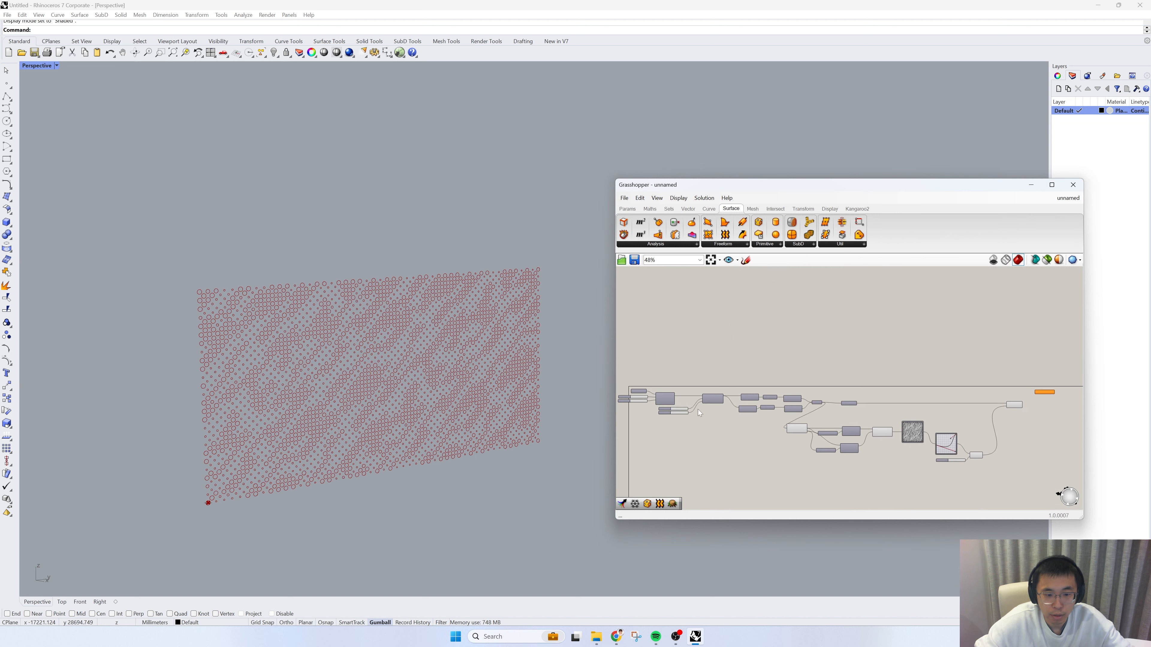
scroll(698, 409, "up", 6)
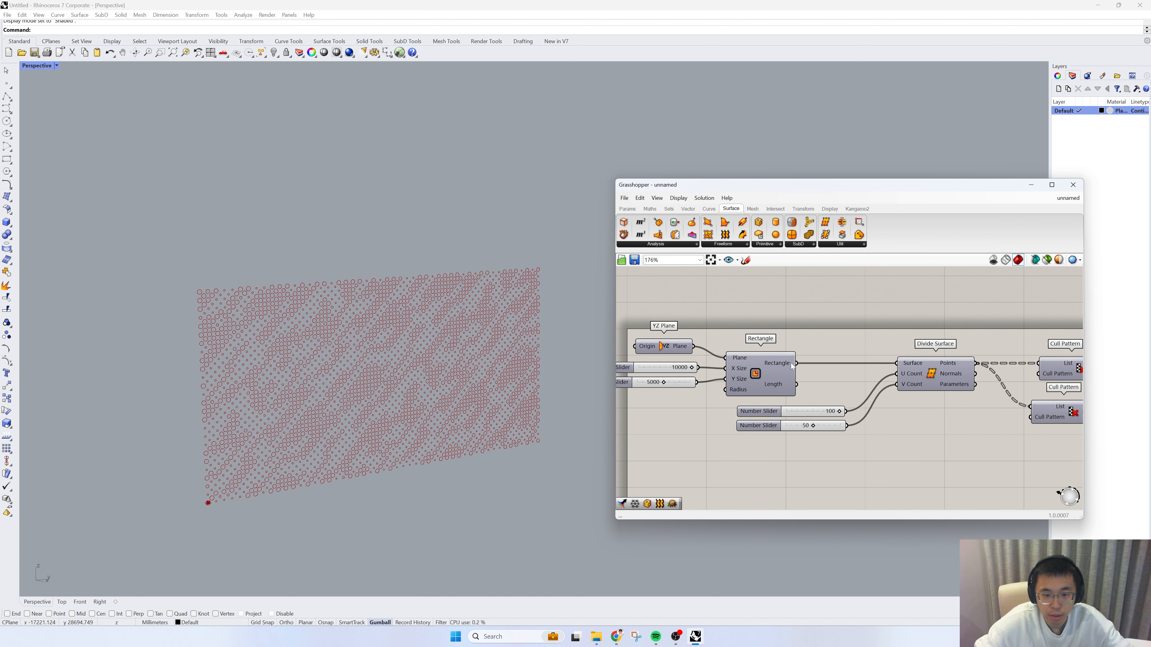
scroll(842, 362, "down", 7)
left_click_drag(797, 364, 984, 356)
scroll(1002, 373, "up", 3)
scroll(955, 367, "up", 4)
scroll(979, 372, "up", 2)
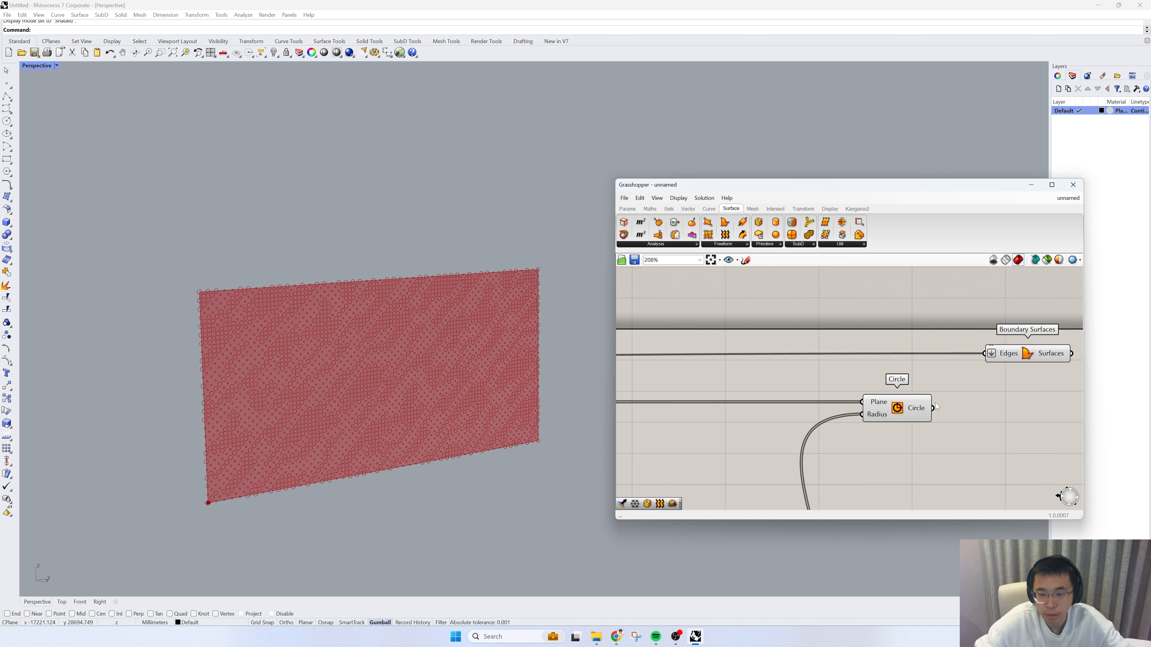
Step: Connect the Circle component's Circle output to the Edges input of Boundary Surfaces, keeping the rectangle connection
left_click_drag(932, 408, 985, 354, "shift")
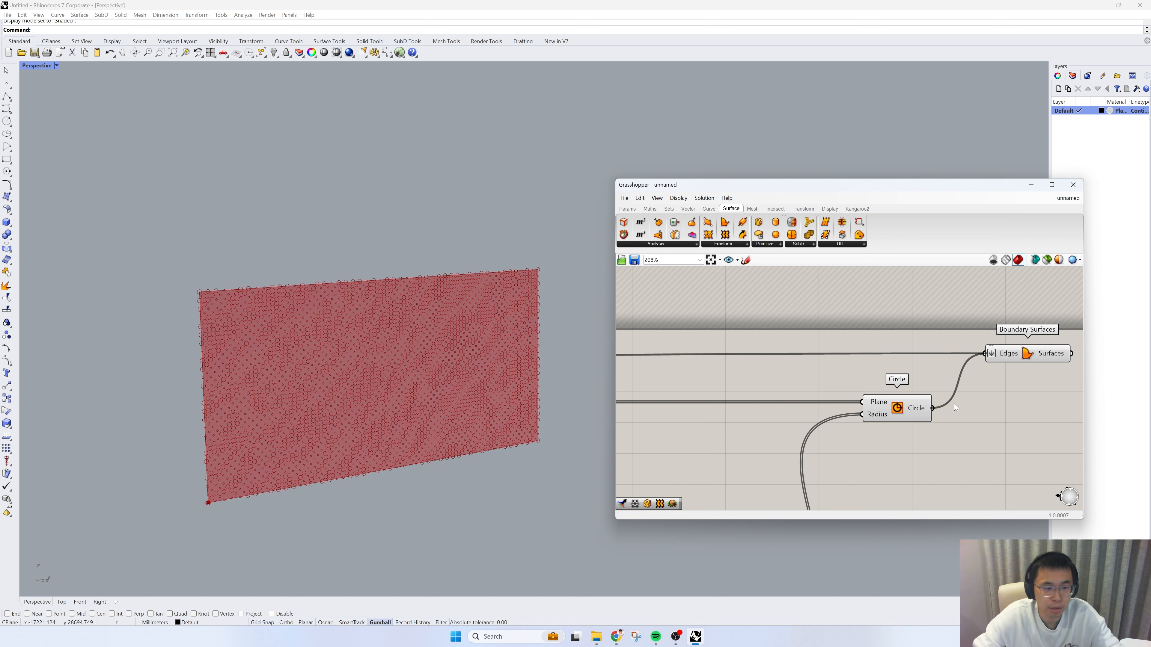
scroll(905, 367, "down", 8)
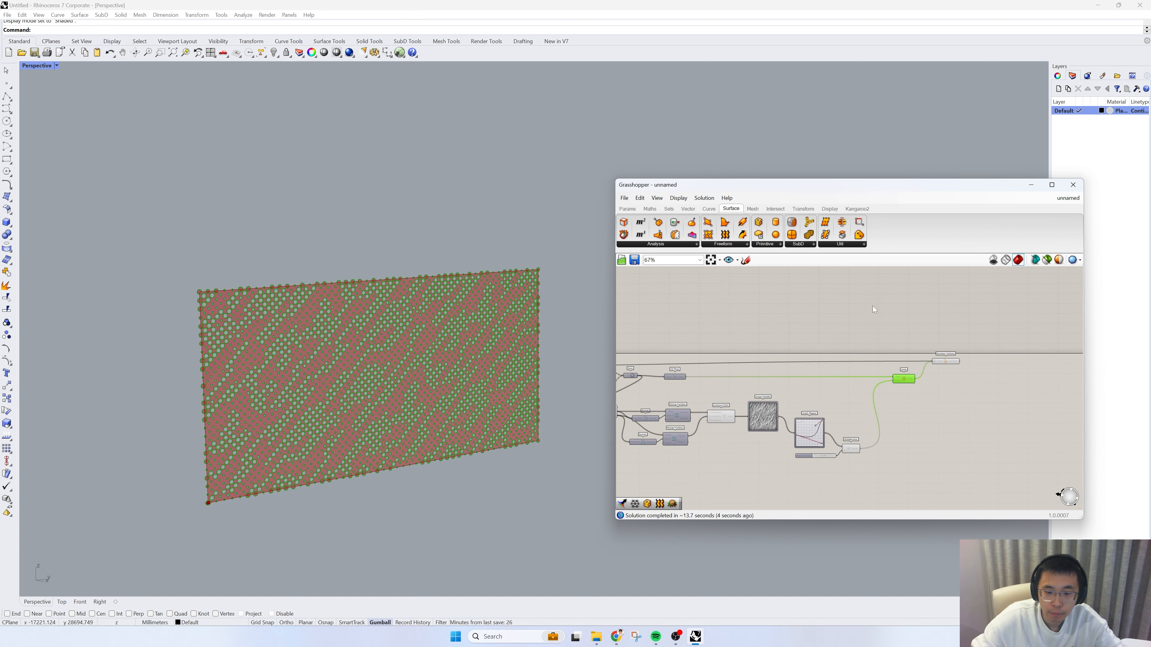
left_click_drag(926, 446, 889, 432)
left_click_drag(889, 411, 889, 411)
Step: Bake the Boundary Surfaces result to the Default layer as a group, and close the Grasshopper window
scroll(940, 379, "up", 6)
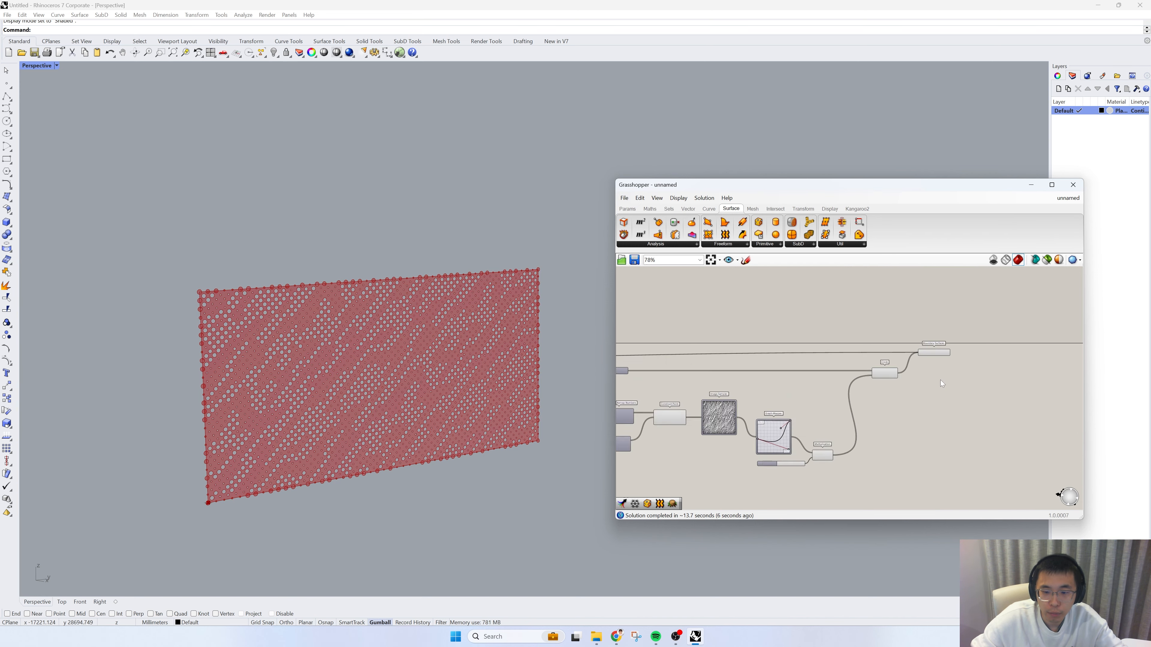
right_click(935, 346)
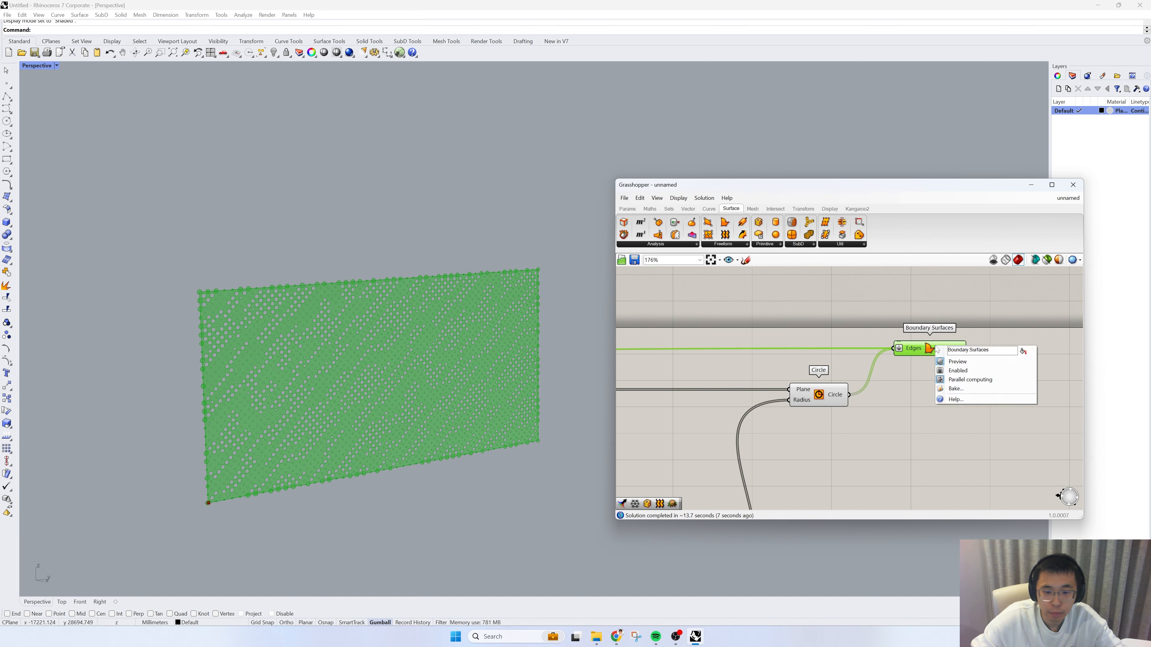
left_click(967, 388)
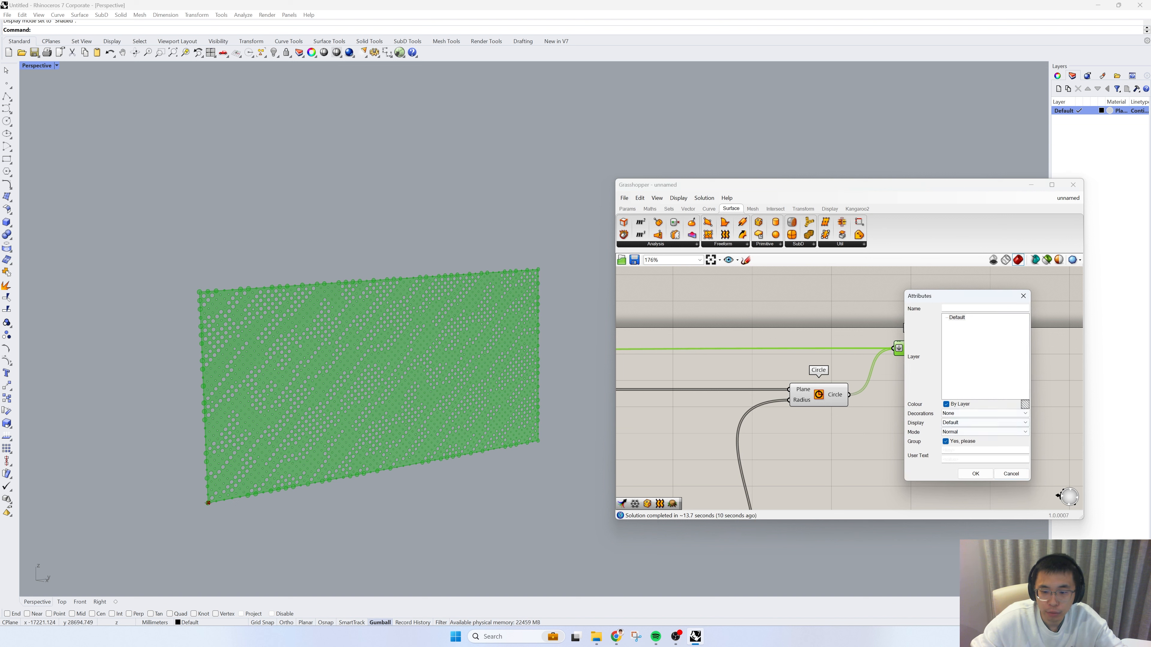
left_click(975, 474)
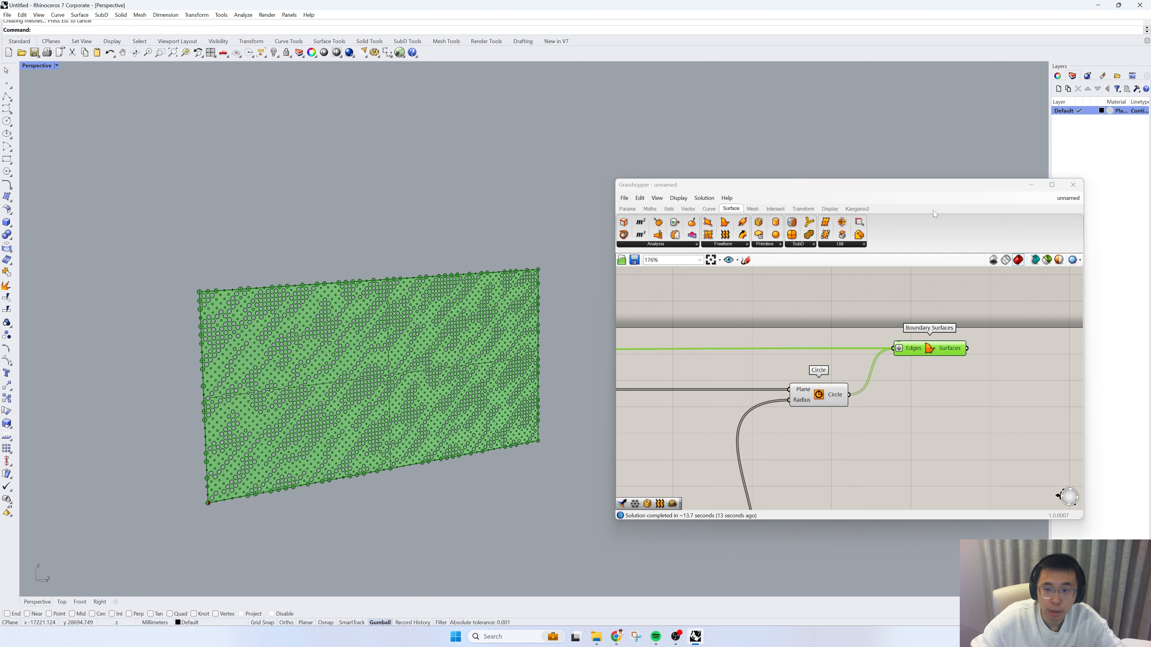
left_click(1072, 186)
right_click_drag(606, 306, 429, 334)
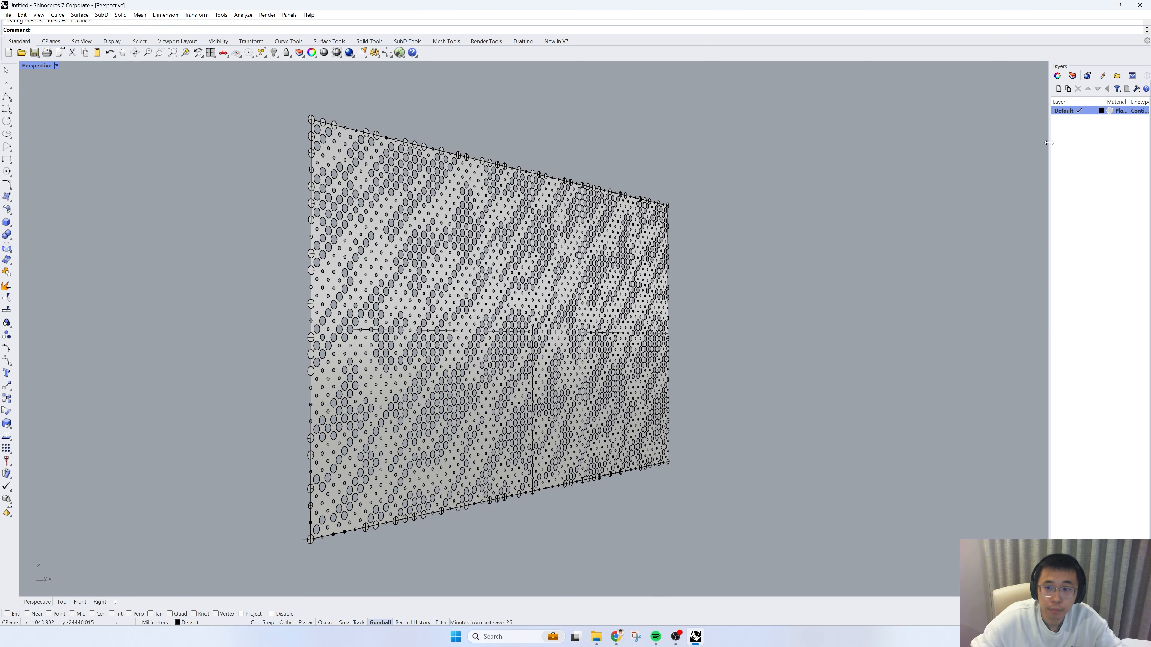
Step: Set the Default layer's Plaster material colour to a light grey with RGB 228, 228, 228
left_click(1110, 110)
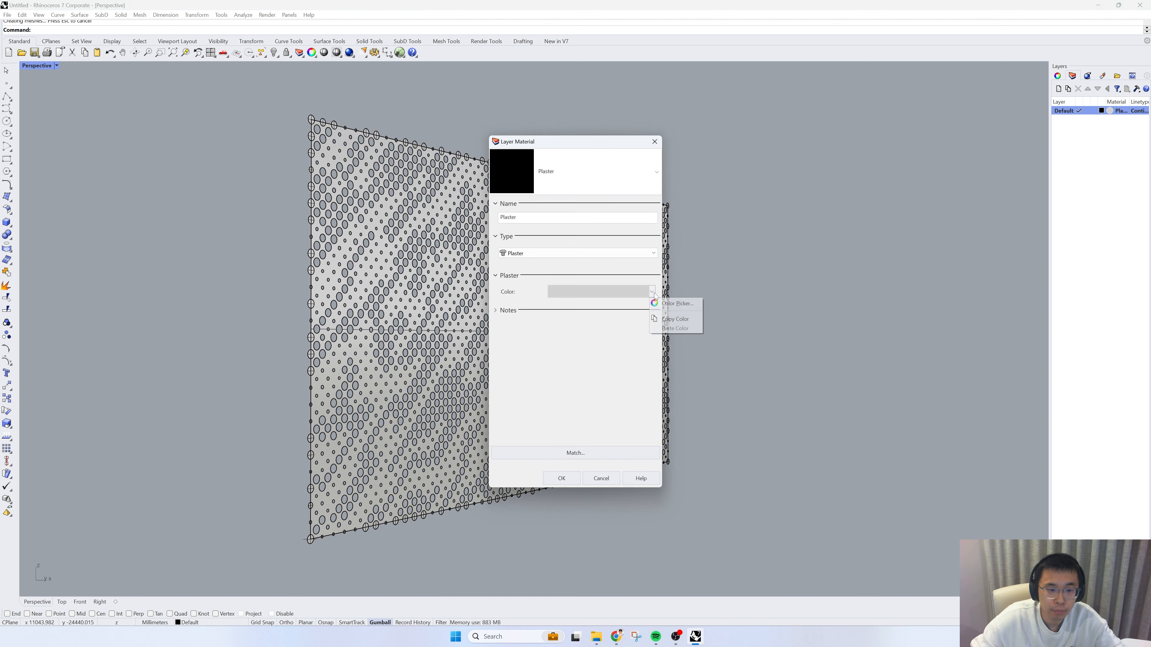
left_click(634, 293)
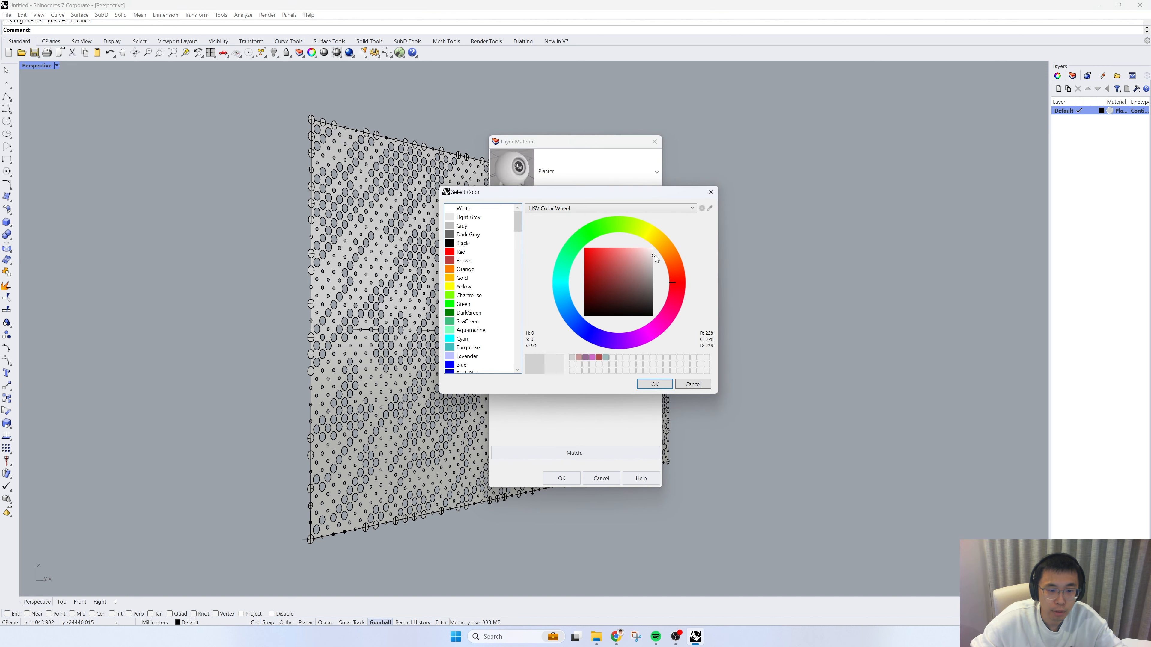
left_click(643, 385)
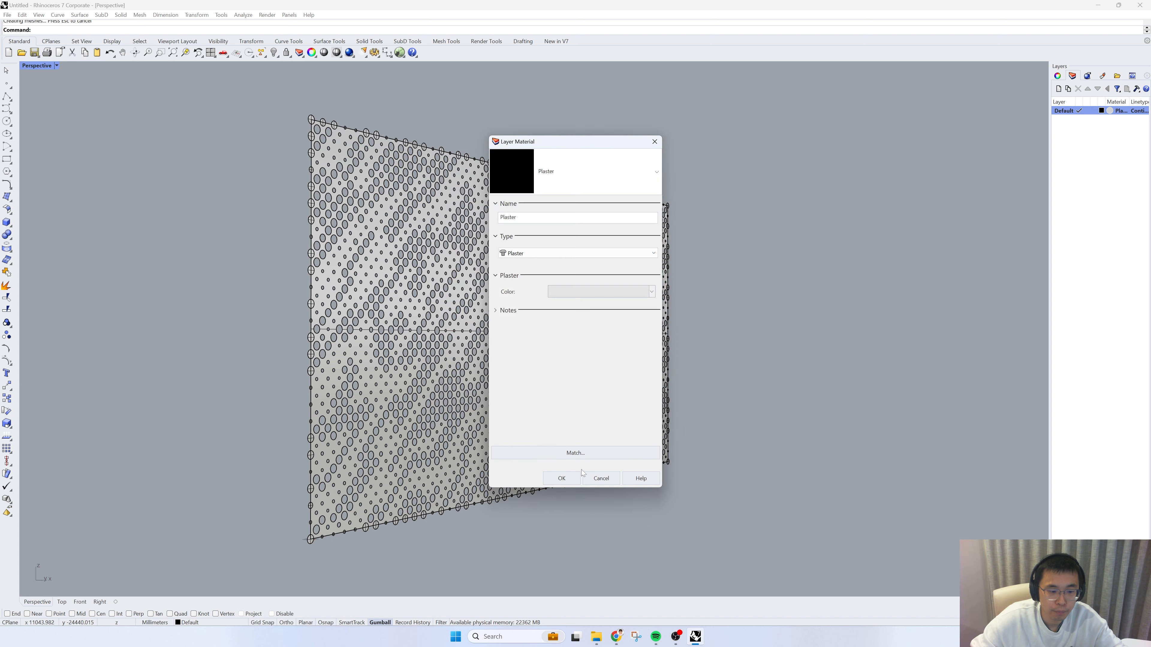
left_click(563, 479)
Step: Switch the Perspective viewport's display mode to Rendered
left_click(57, 66)
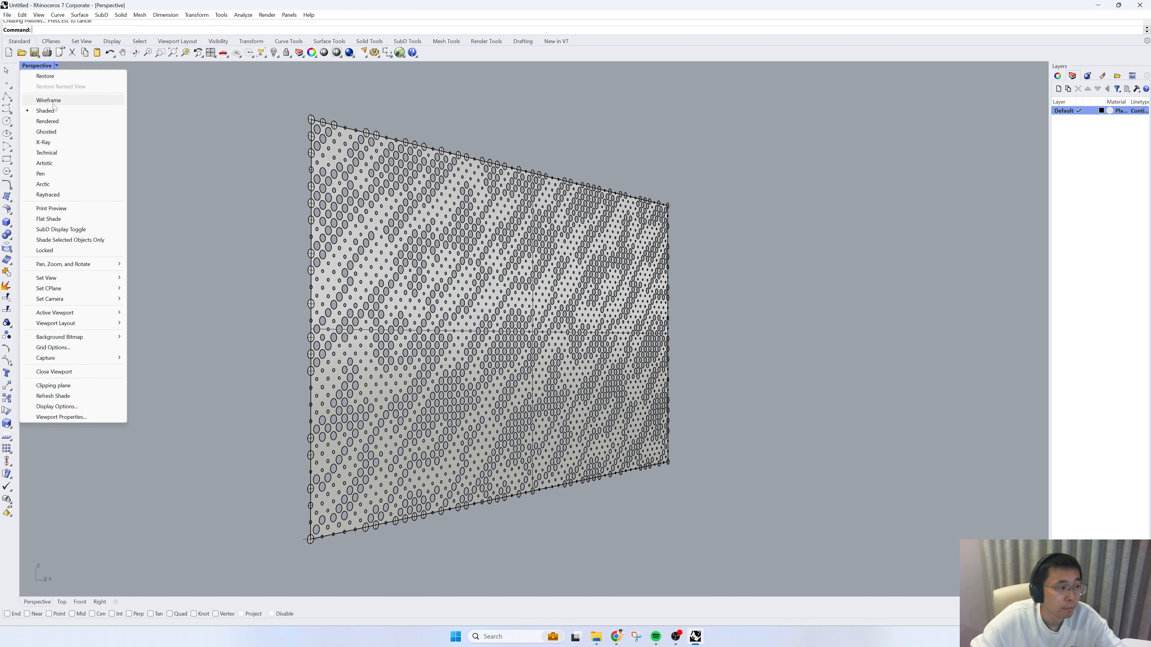
left_click(64, 123)
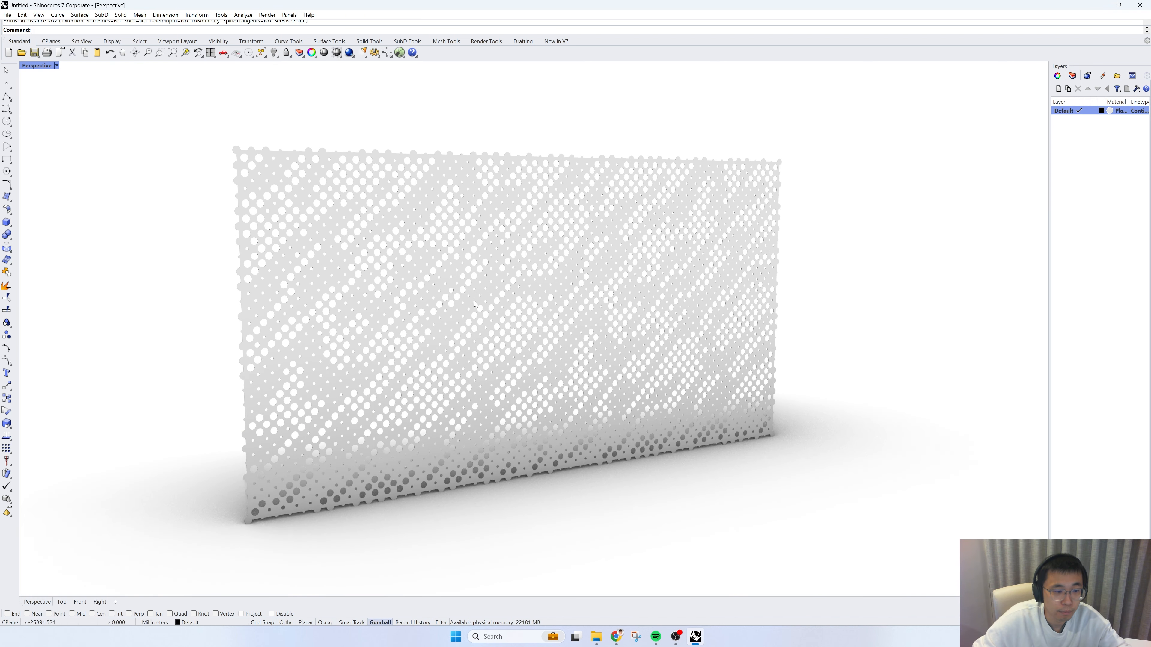